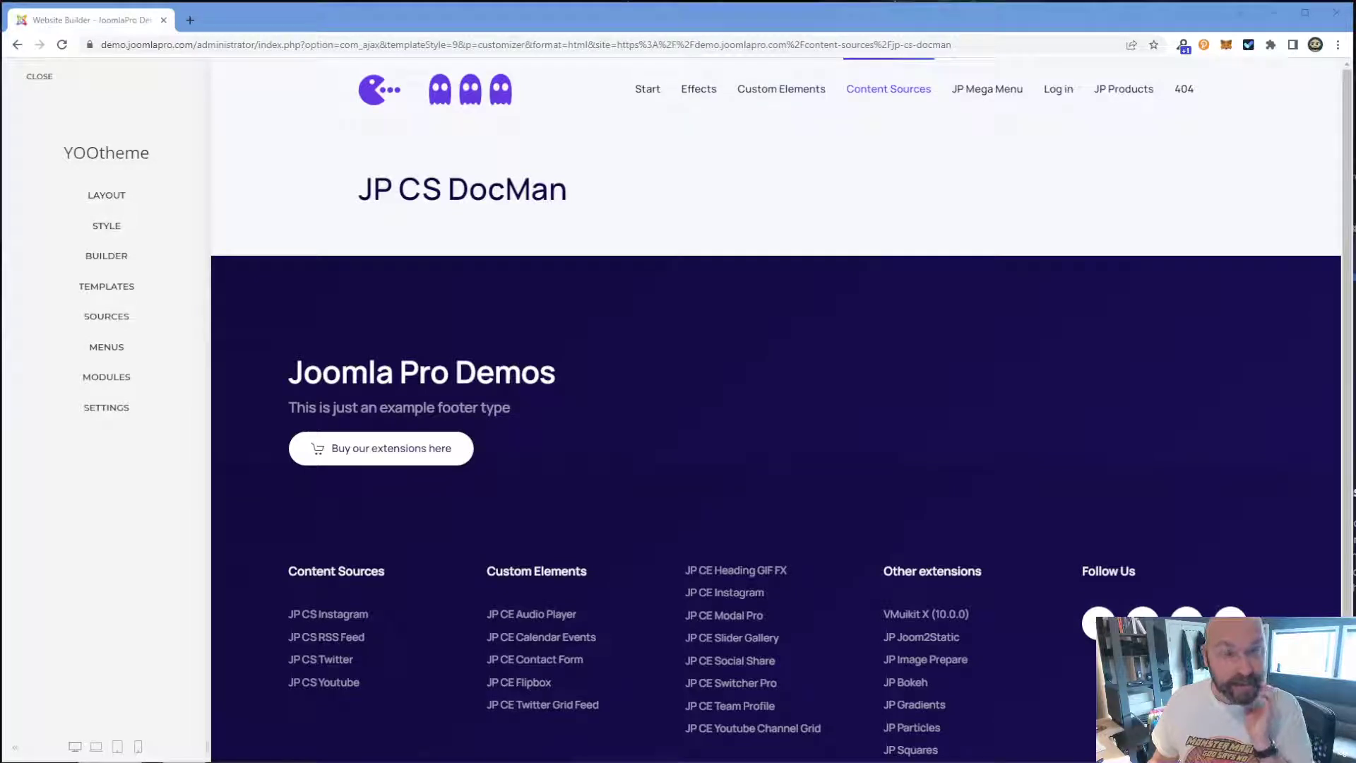
- Open the JP CE DocMan List demo page and load its seven-document layout in the builder
{"action": "left_click_drag", "start_coordinate": [400, 188], "coordinate": [430, 189]}
{"action": "double_click", "coordinate": [404, 188]}
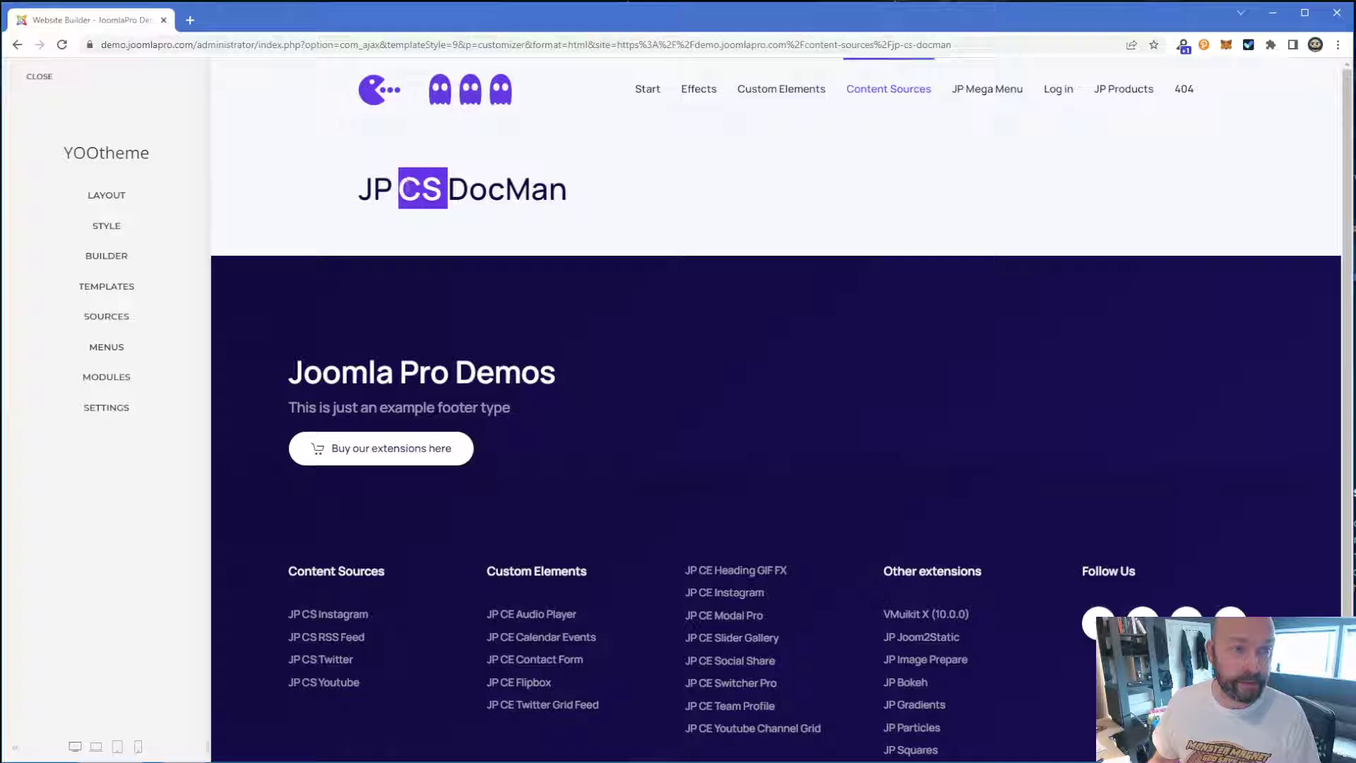
{"action": "left_click_drag", "start_coordinate": [445, 189], "coordinate": [387, 181]}
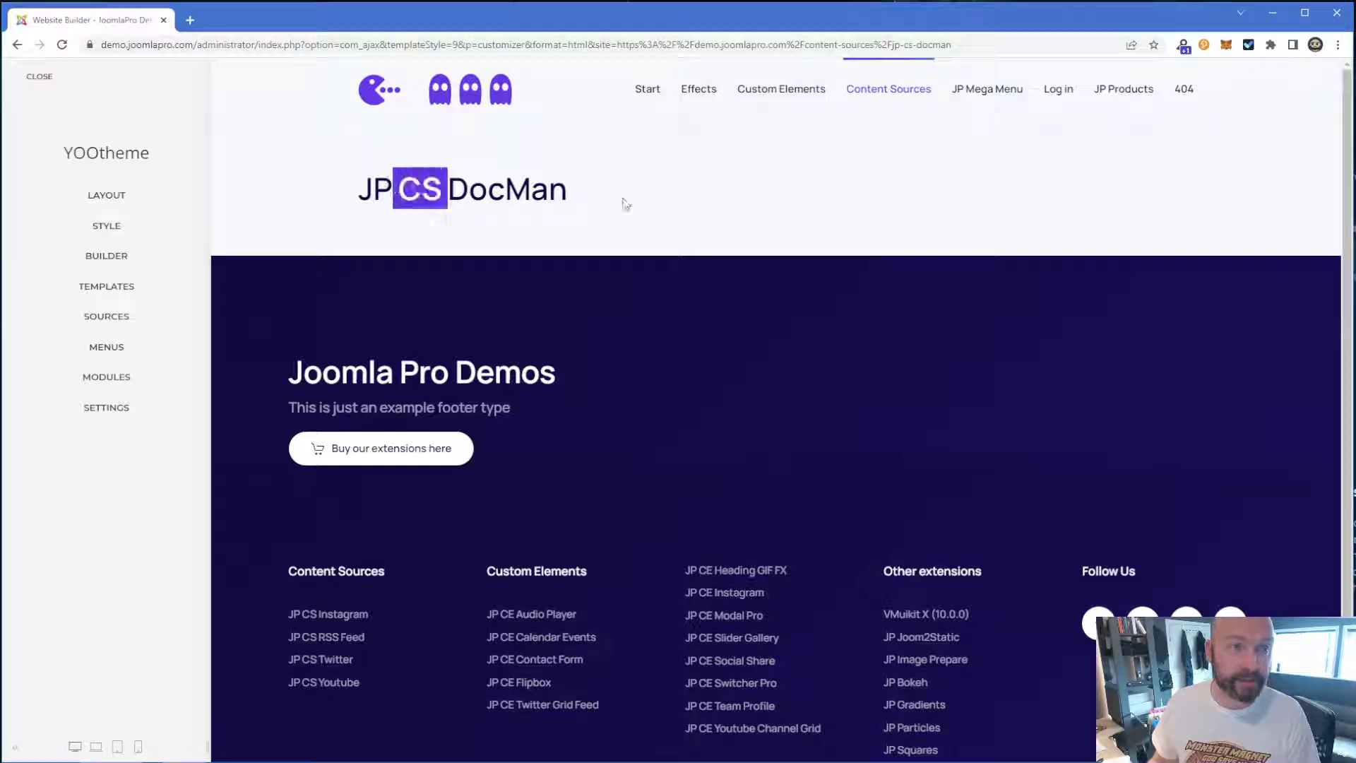
{"action": "left_click_drag", "start_coordinate": [576, 192], "coordinate": [342, 180]}
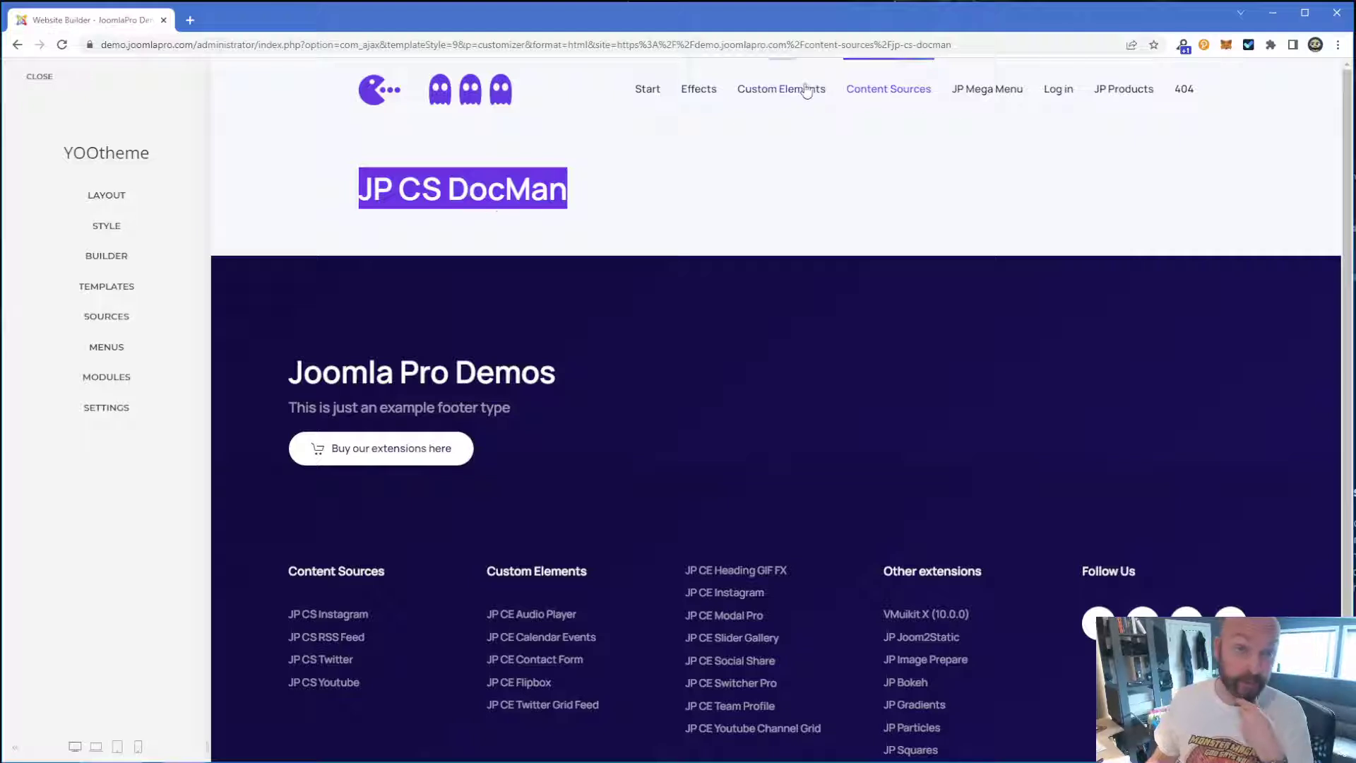
{"action": "mouse_move", "coordinate": [780, 89]}
{"action": "left_click", "coordinate": [909, 229]}
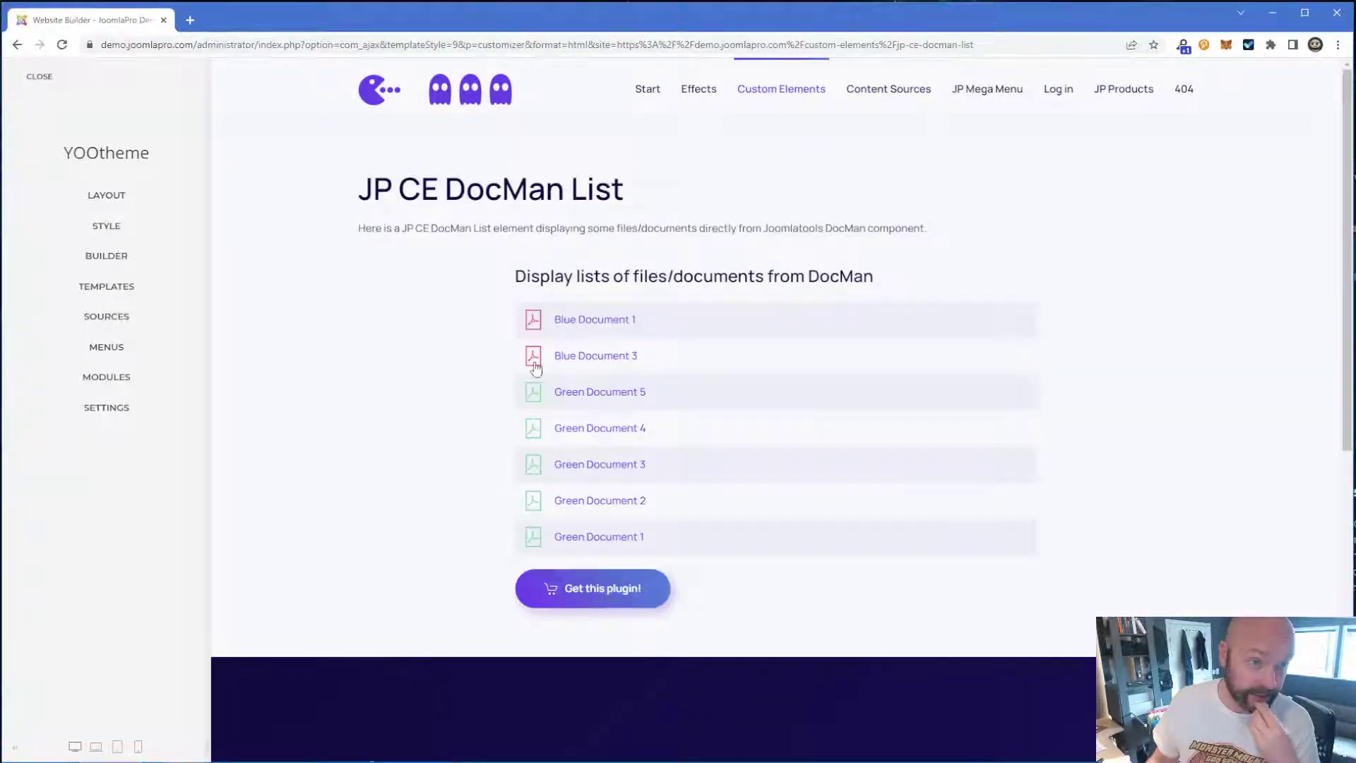
{"action": "double_click", "coordinate": [604, 188]}
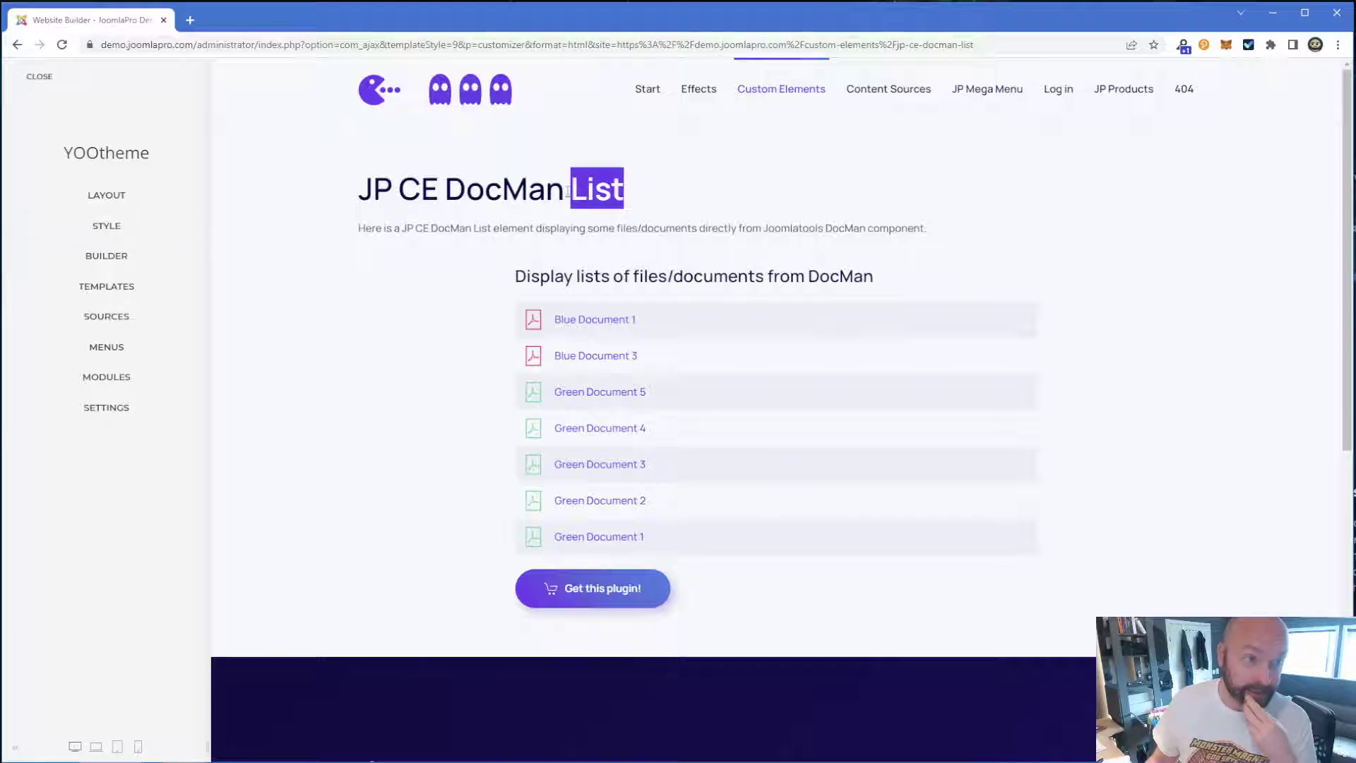
{"action": "left_click", "coordinate": [106, 255]}
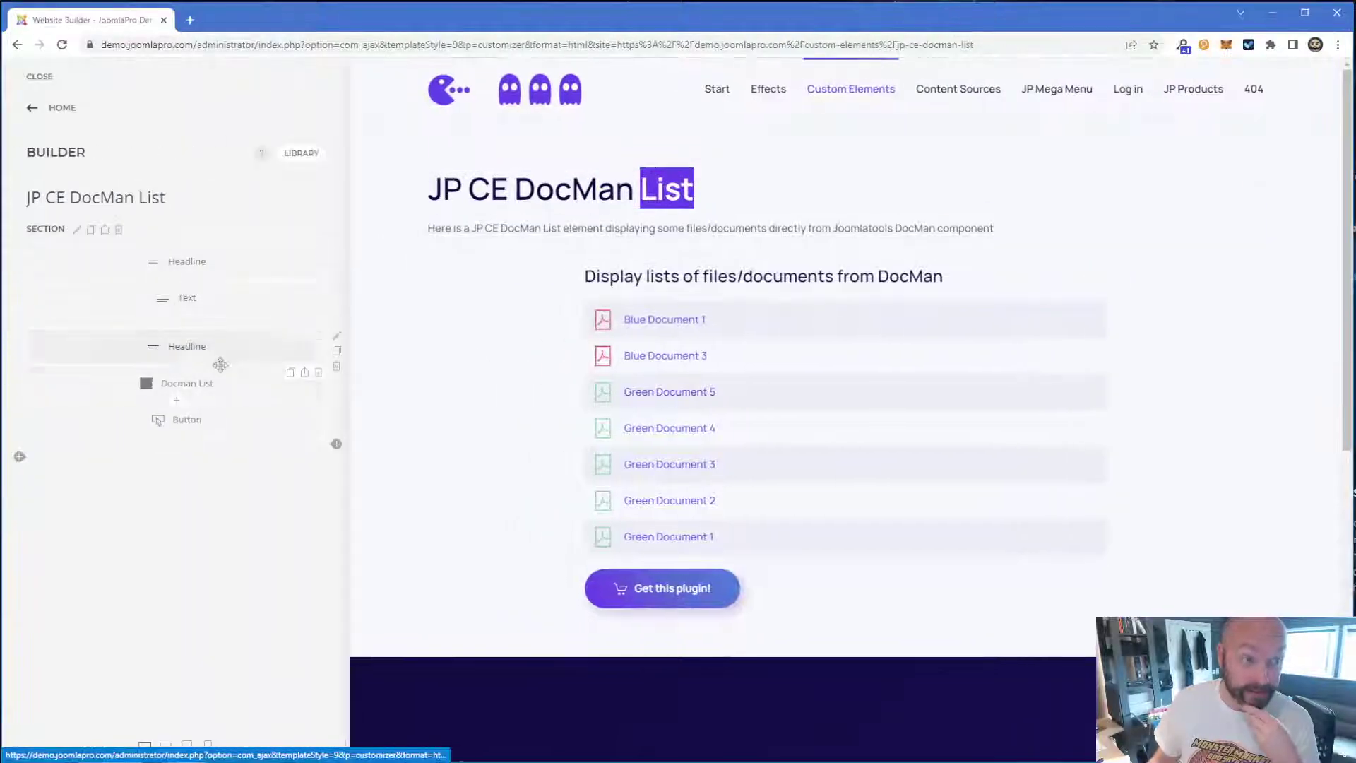
{"action": "mouse_move", "coordinate": [777, 428]}
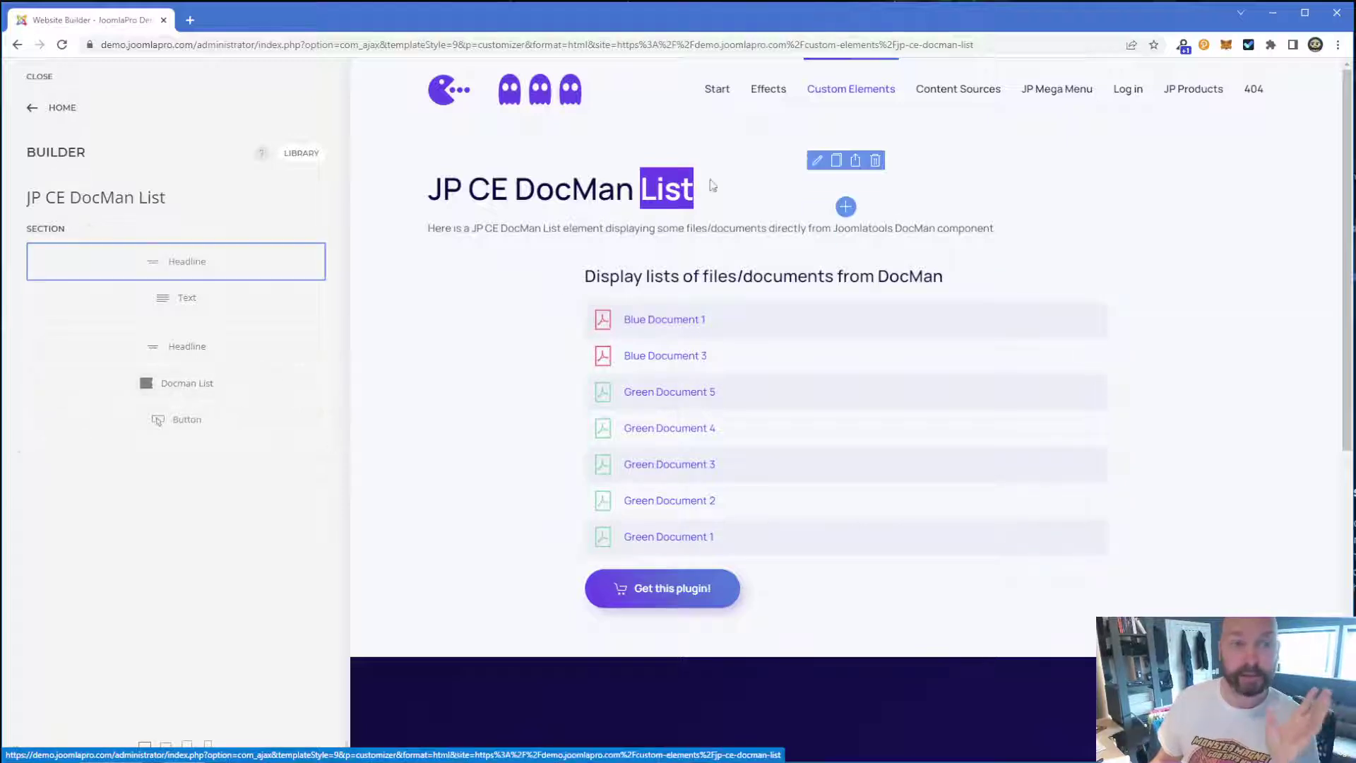
{"action": "mouse_move", "coordinate": [187, 382]}
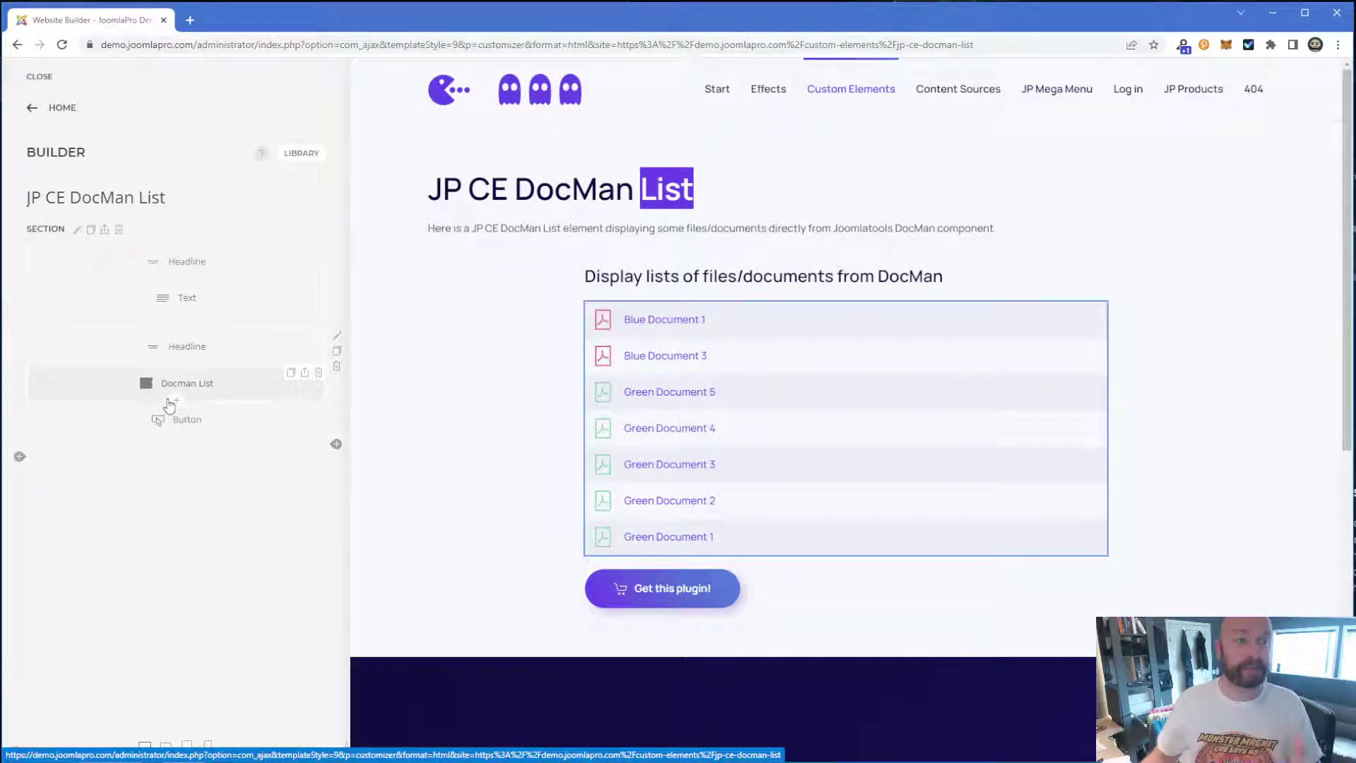
{"action": "left_click", "coordinate": [336, 318]}
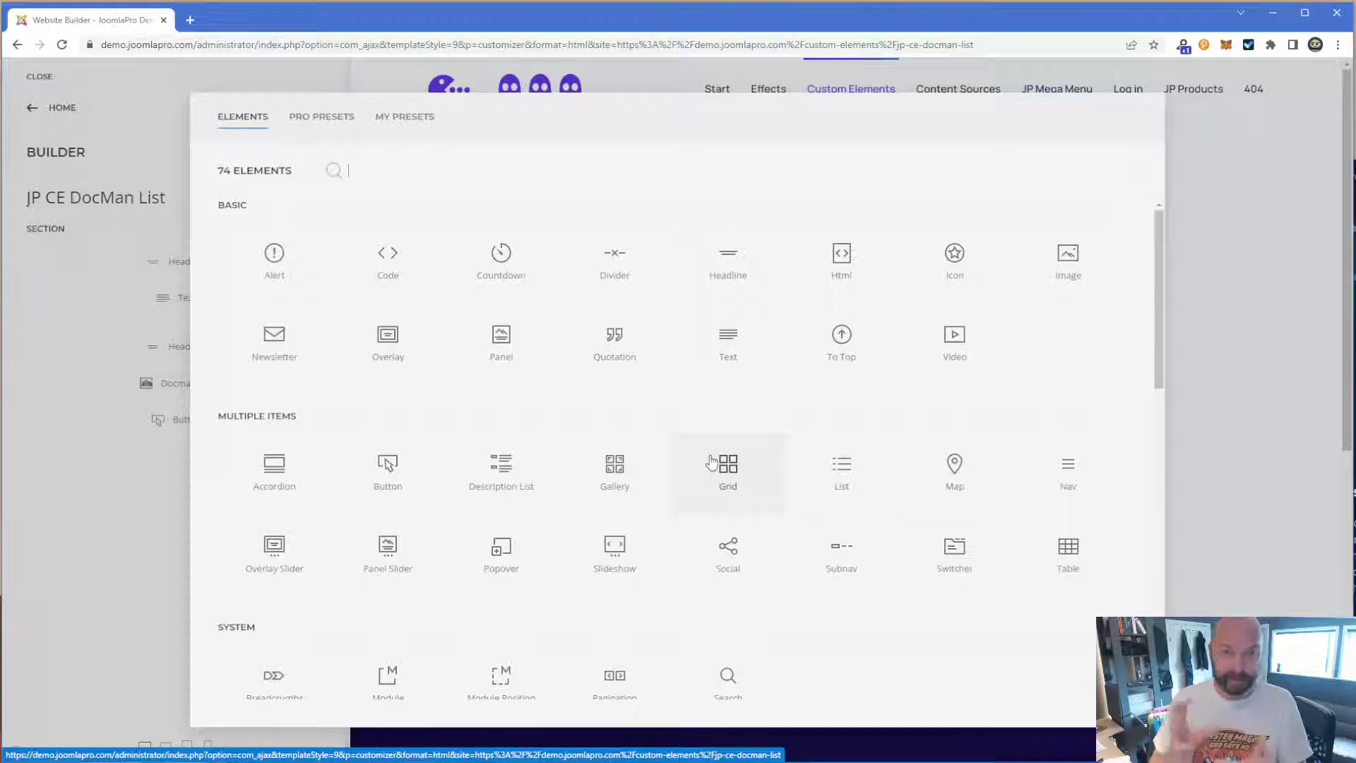
{"action": "left_click", "coordinate": [1195, 402]}
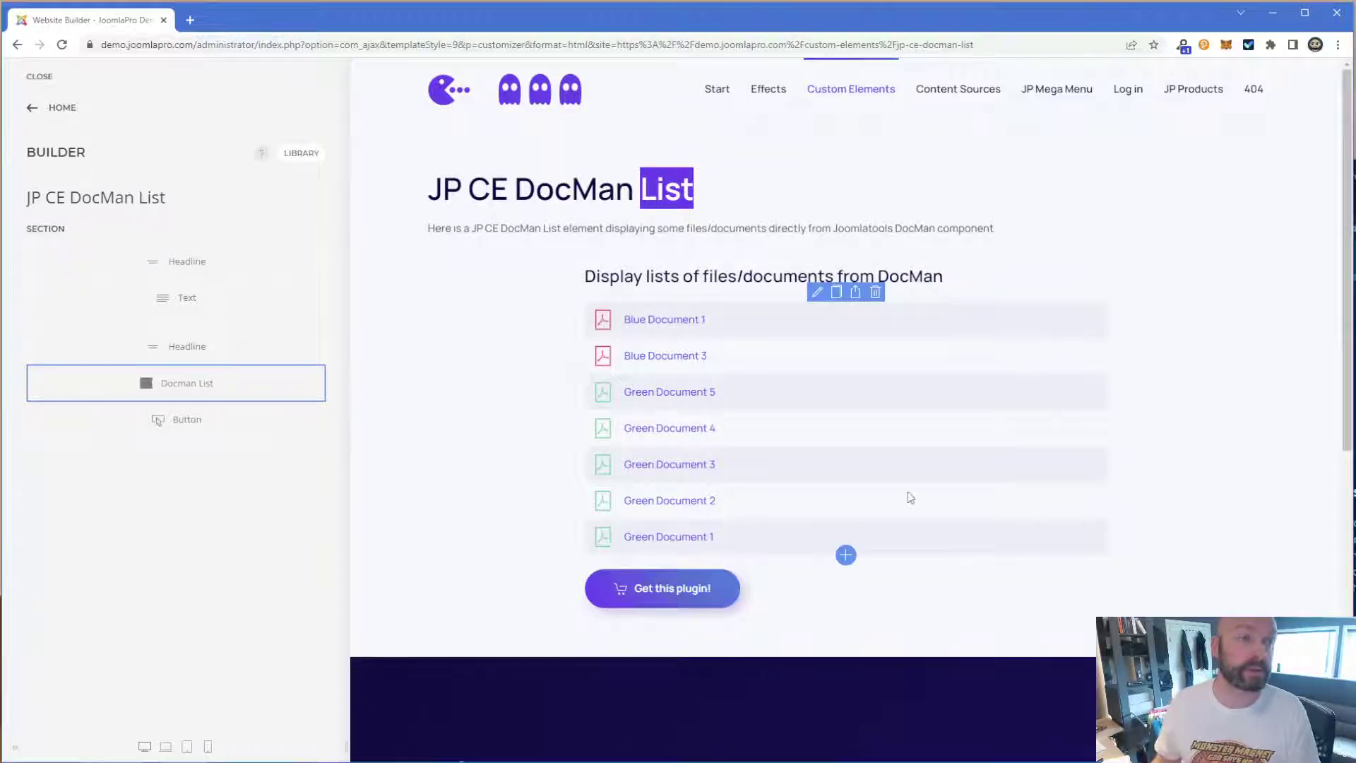
- Go to the JP CS DocMan page and insert a Table element under the Headline
{"action": "mouse_move", "coordinate": [957, 90]}
{"action": "left_click", "coordinate": [1077, 149]}
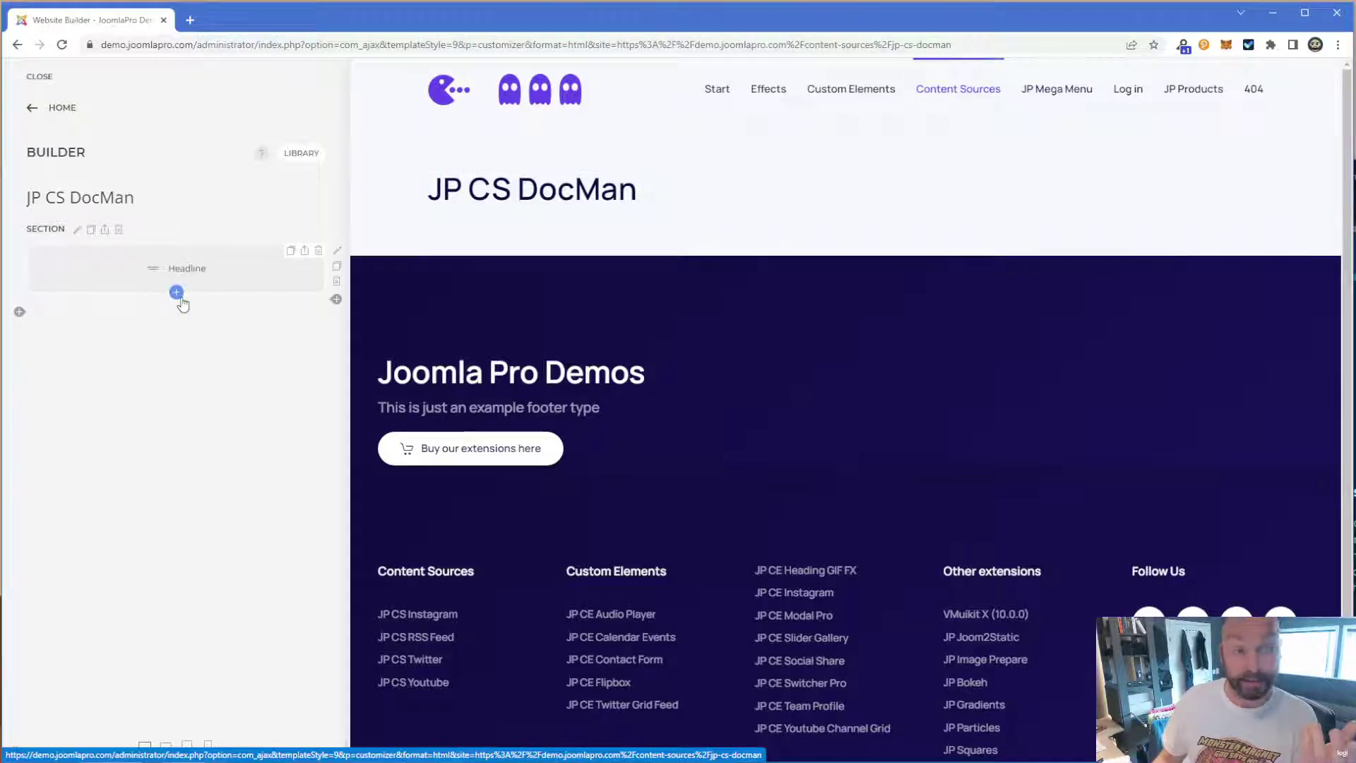
{"action": "left_click", "coordinate": [177, 295]}
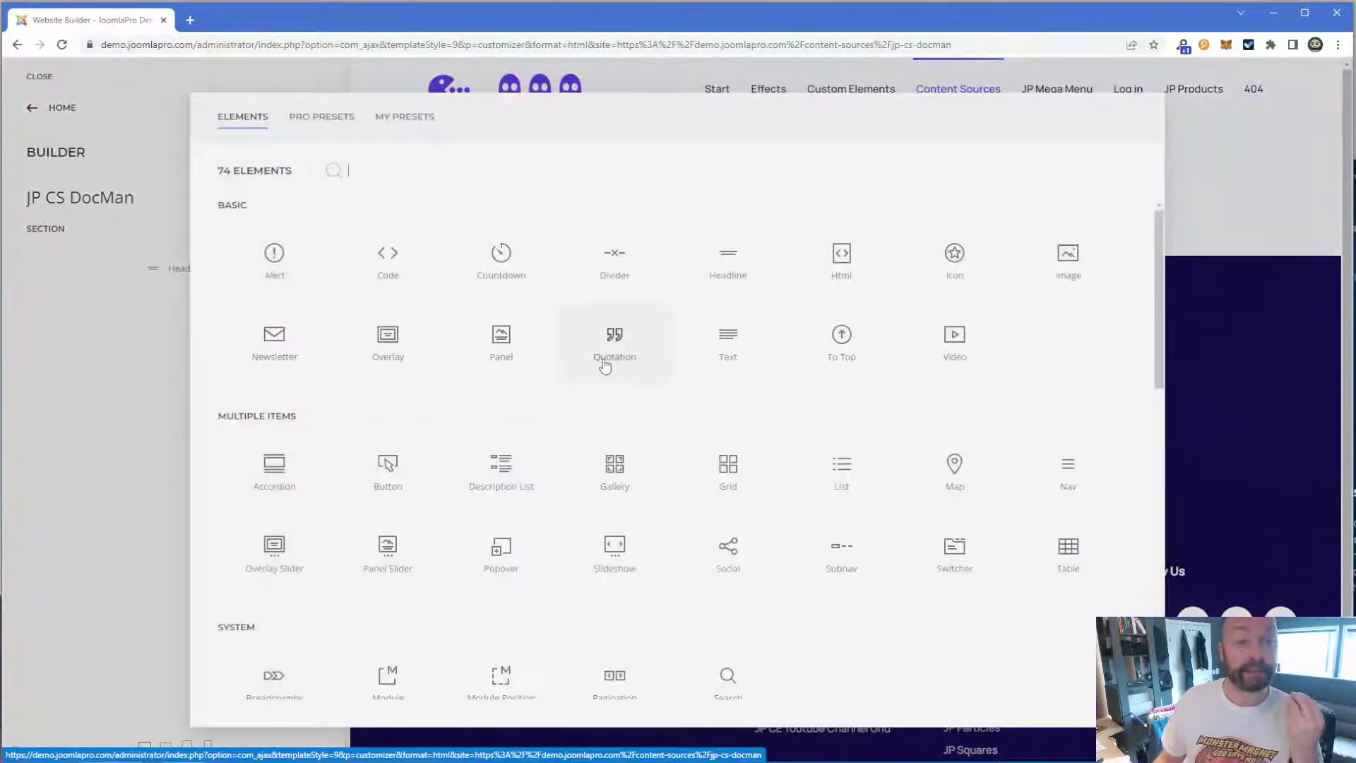
{"action": "scroll", "coordinate": [779, 529], "scroll_direction": "down", "scroll_amount": 10}
{"action": "scroll", "coordinate": [742, 551], "scroll_direction": "down", "scroll_amount": 1}
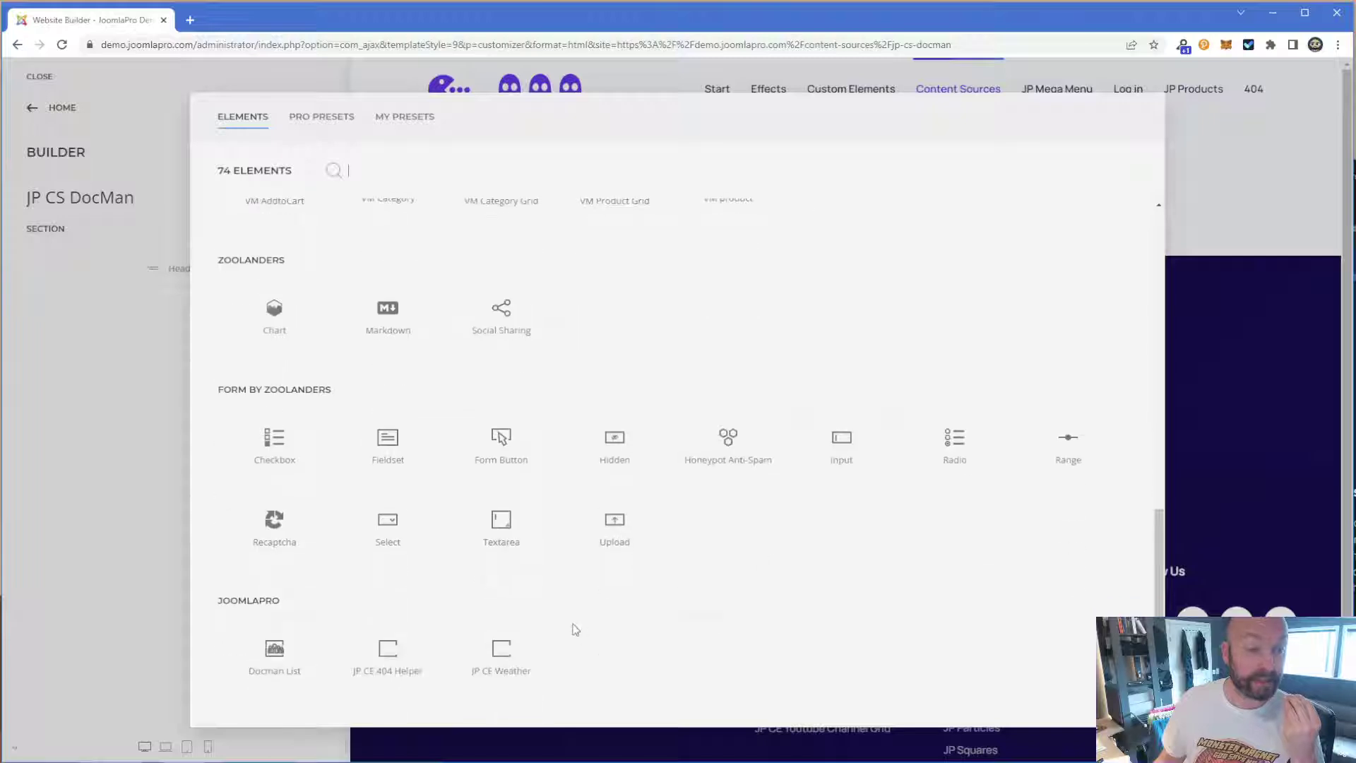
{"action": "scroll", "coordinate": [301, 648], "scroll_direction": "up", "scroll_amount": 12}
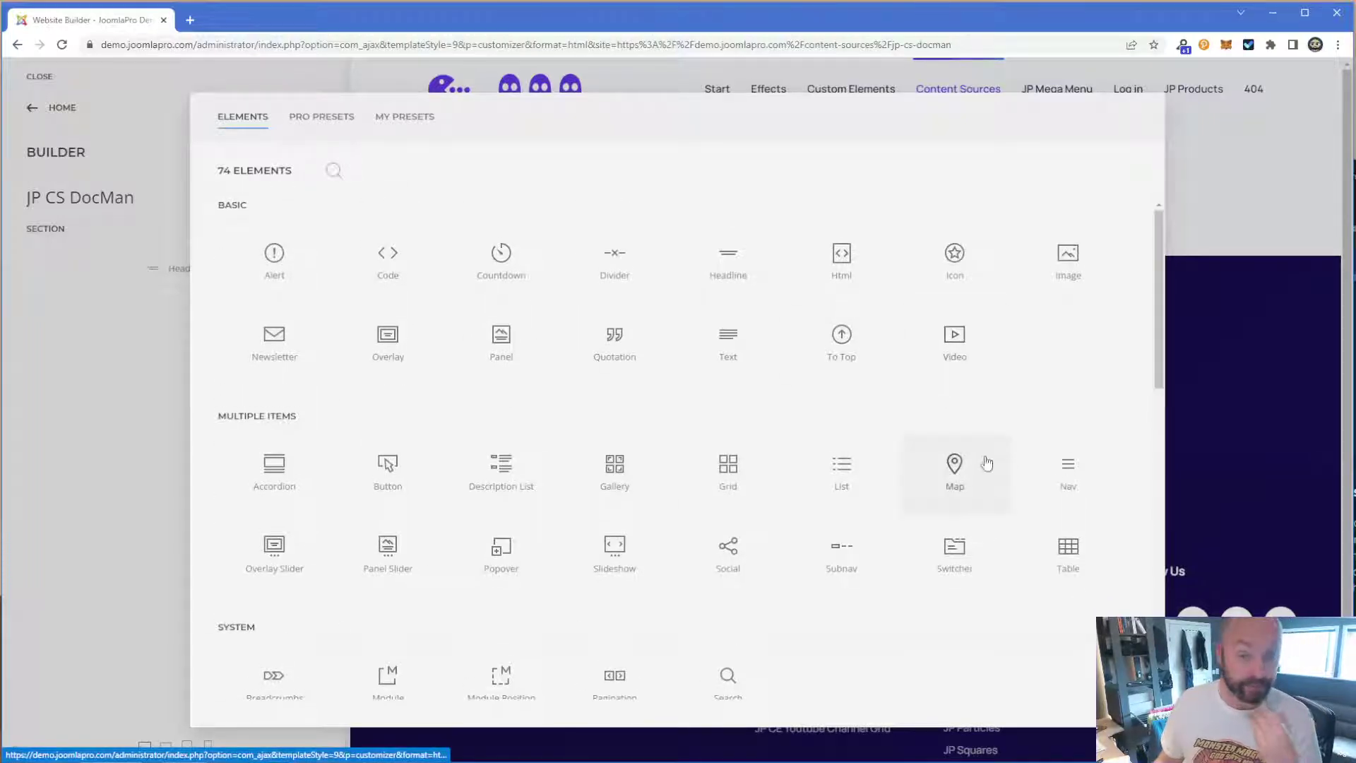
{"action": "left_click", "coordinate": [1069, 553]}
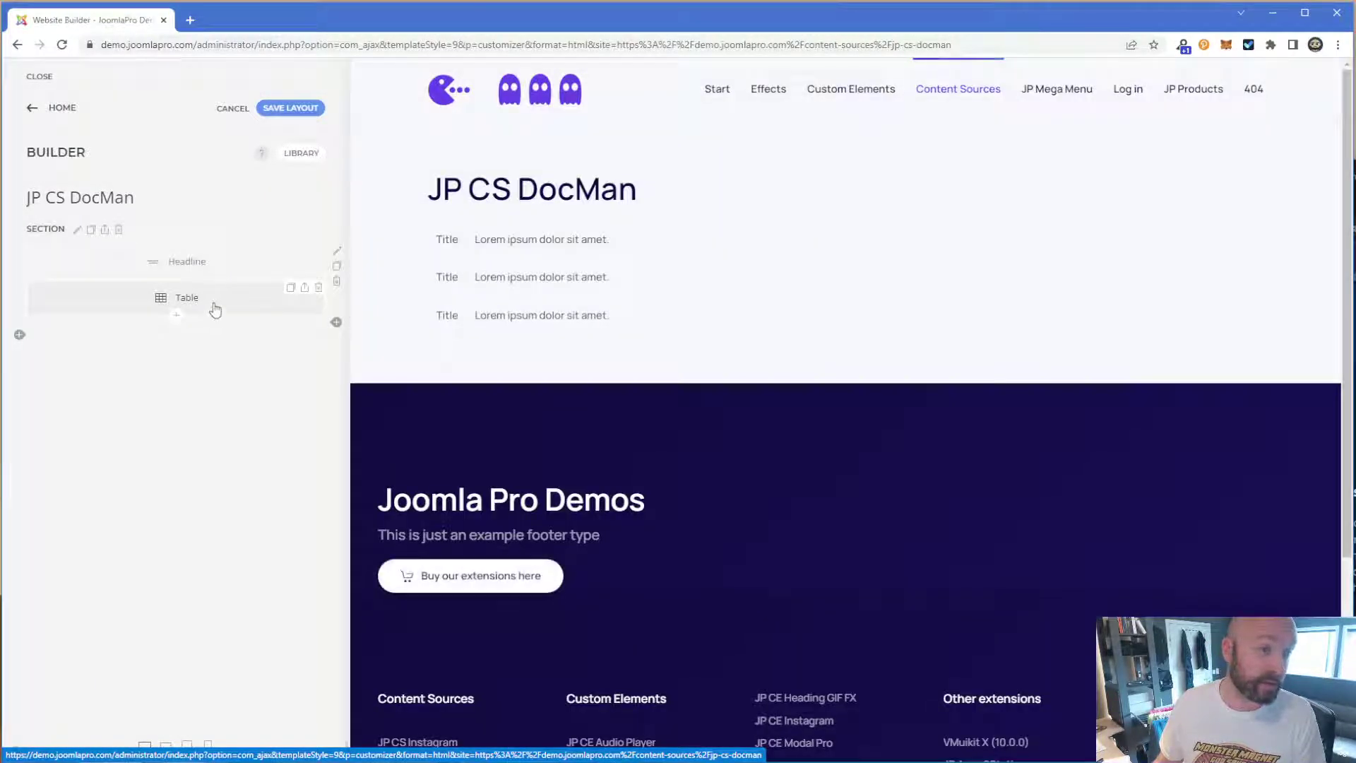
- Add a table item and set its dynamic content source to DocMan
{"action": "left_click", "coordinate": [212, 299]}
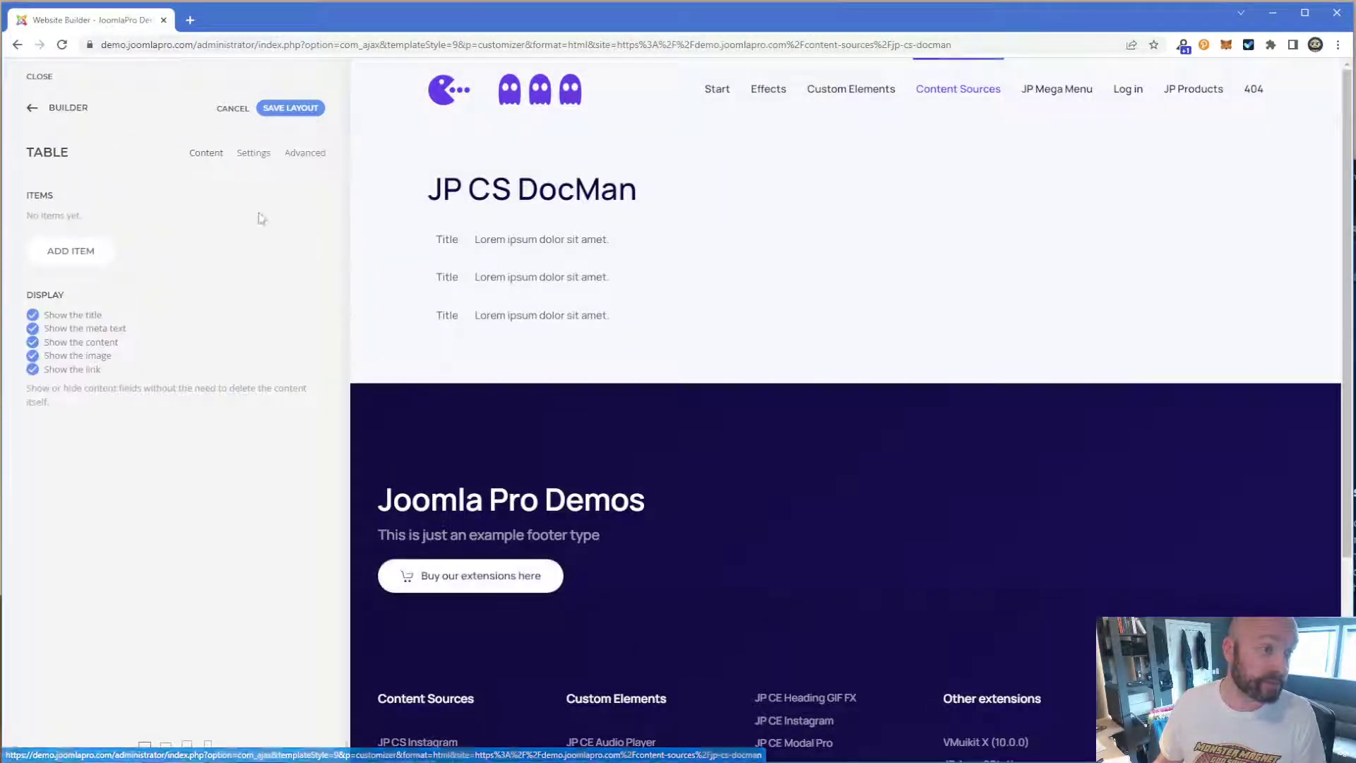
{"action": "left_click", "coordinate": [62, 258]}
{"action": "left_click", "coordinate": [315, 159]}
{"action": "left_click", "coordinate": [204, 311]}
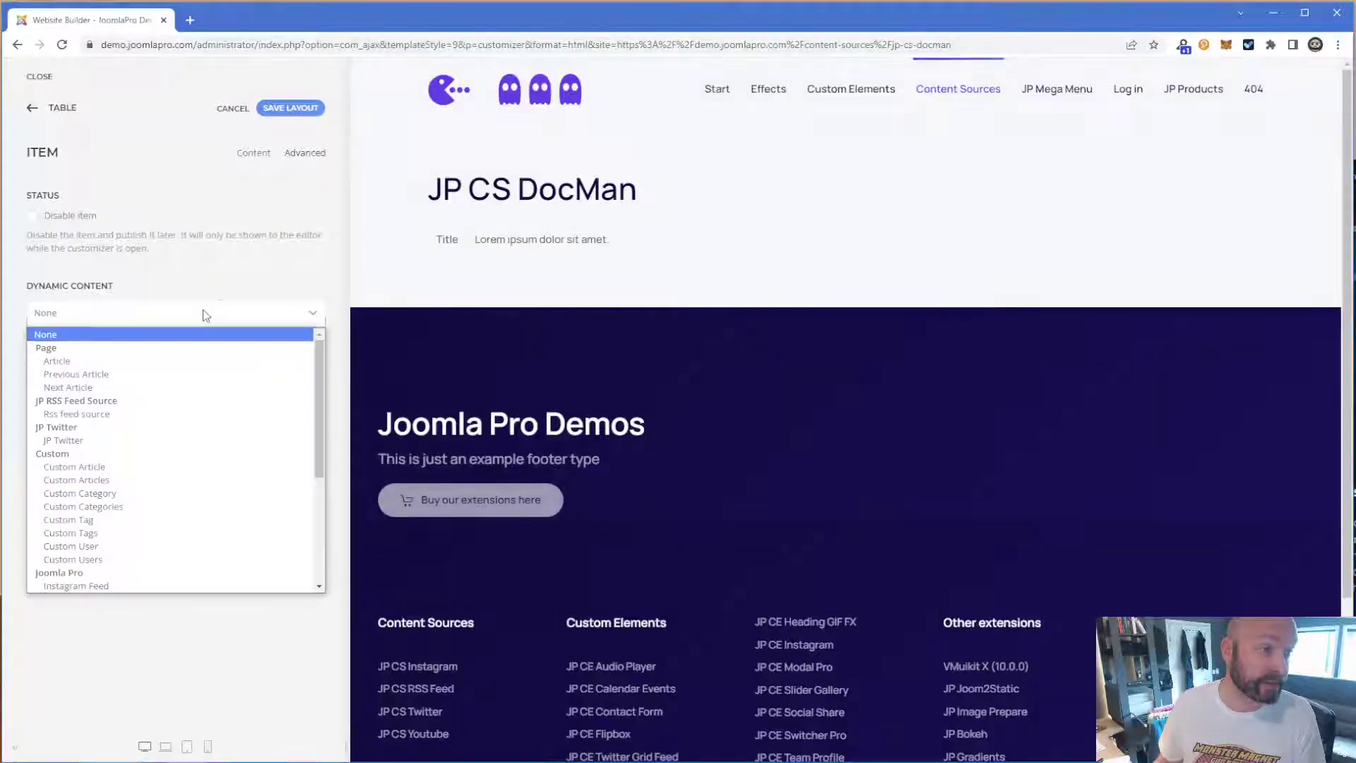
{"action": "left_click", "coordinate": [207, 313]}
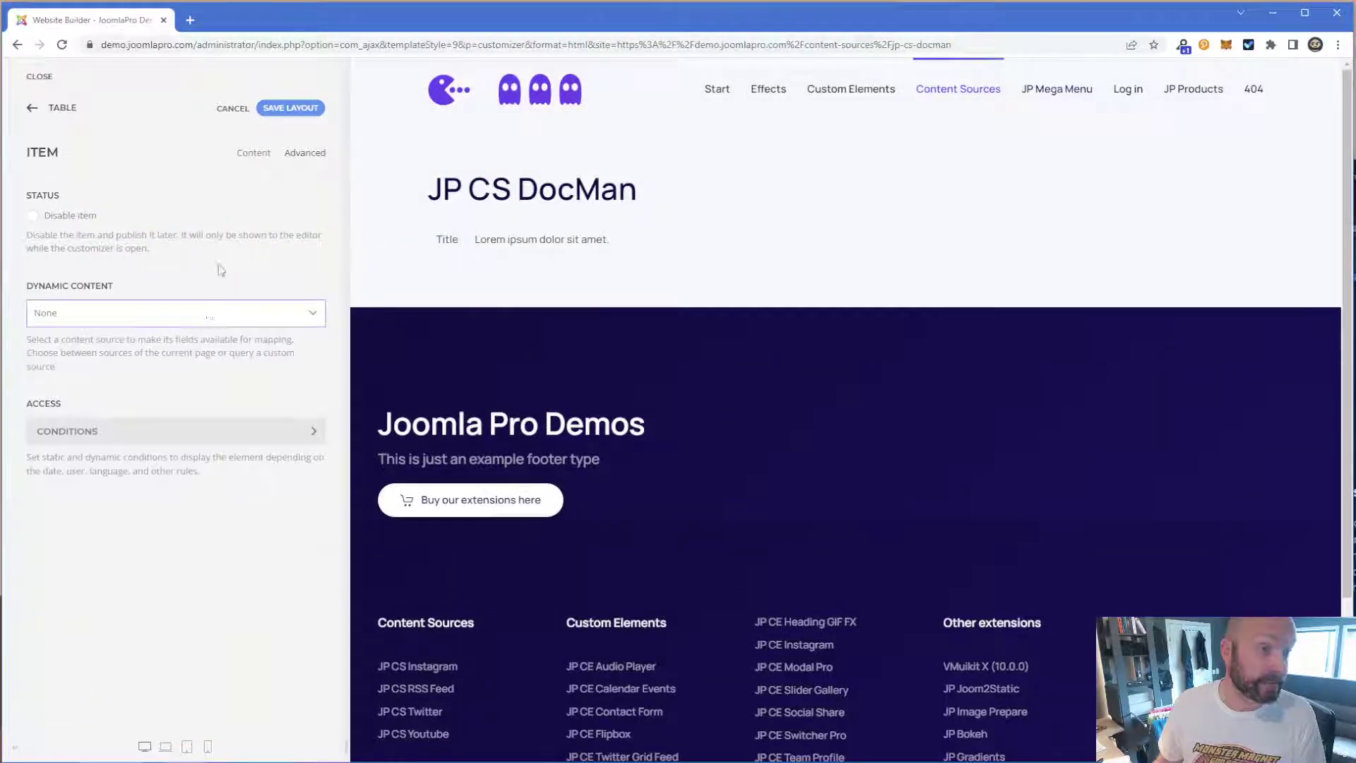
{"action": "left_click", "coordinate": [167, 314]}
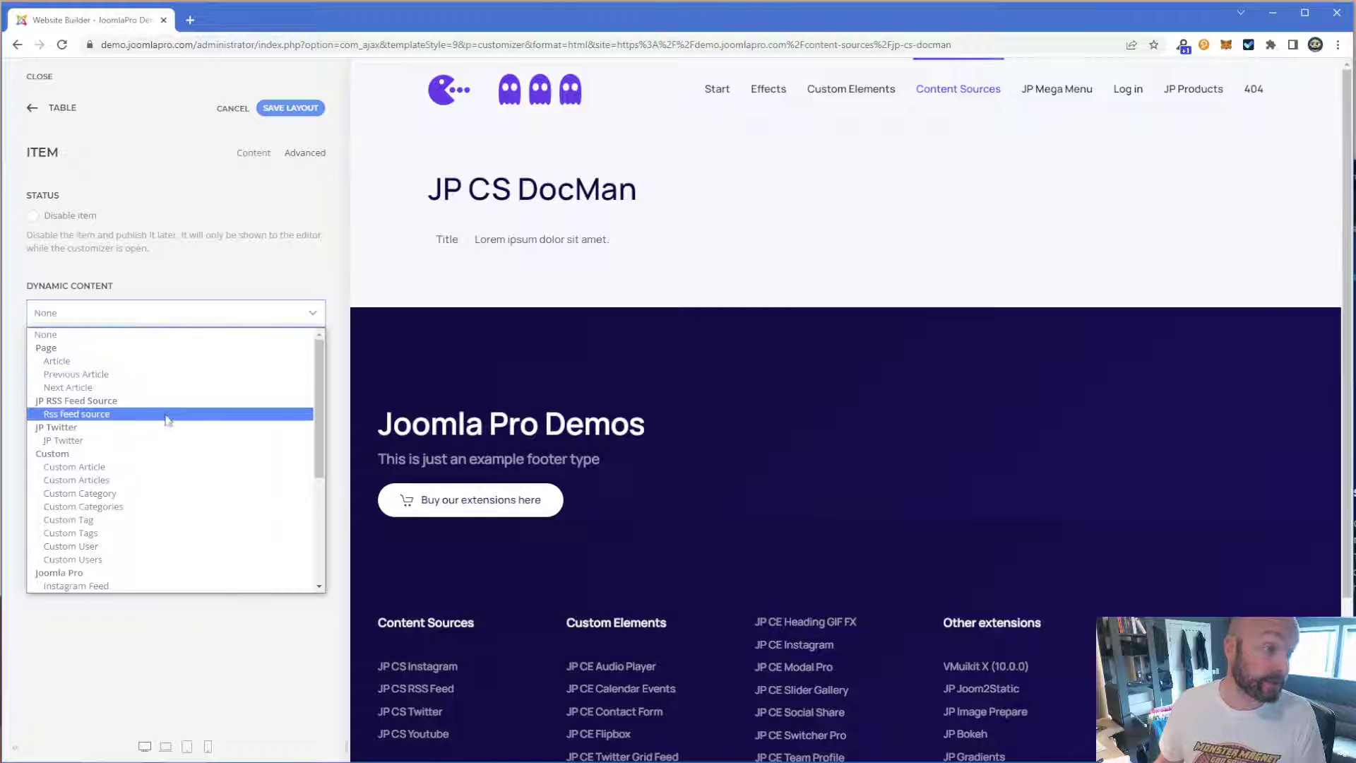
{"action": "scroll", "coordinate": [181, 414], "scroll_direction": "down", "scroll_amount": 3}
{"action": "scroll", "coordinate": [177, 424], "scroll_direction": "up", "scroll_amount": 3}
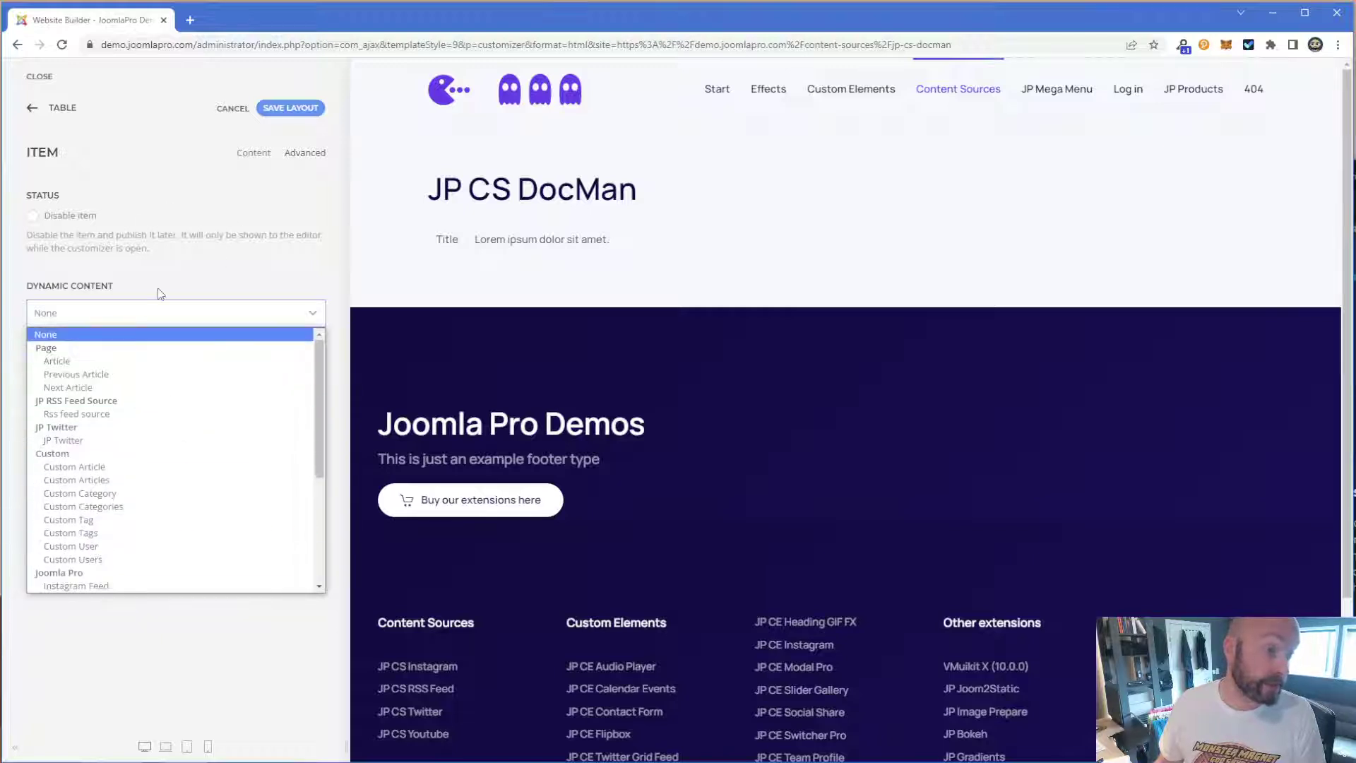
{"action": "scroll", "coordinate": [64, 392], "scroll_direction": "down", "scroll_amount": 3}
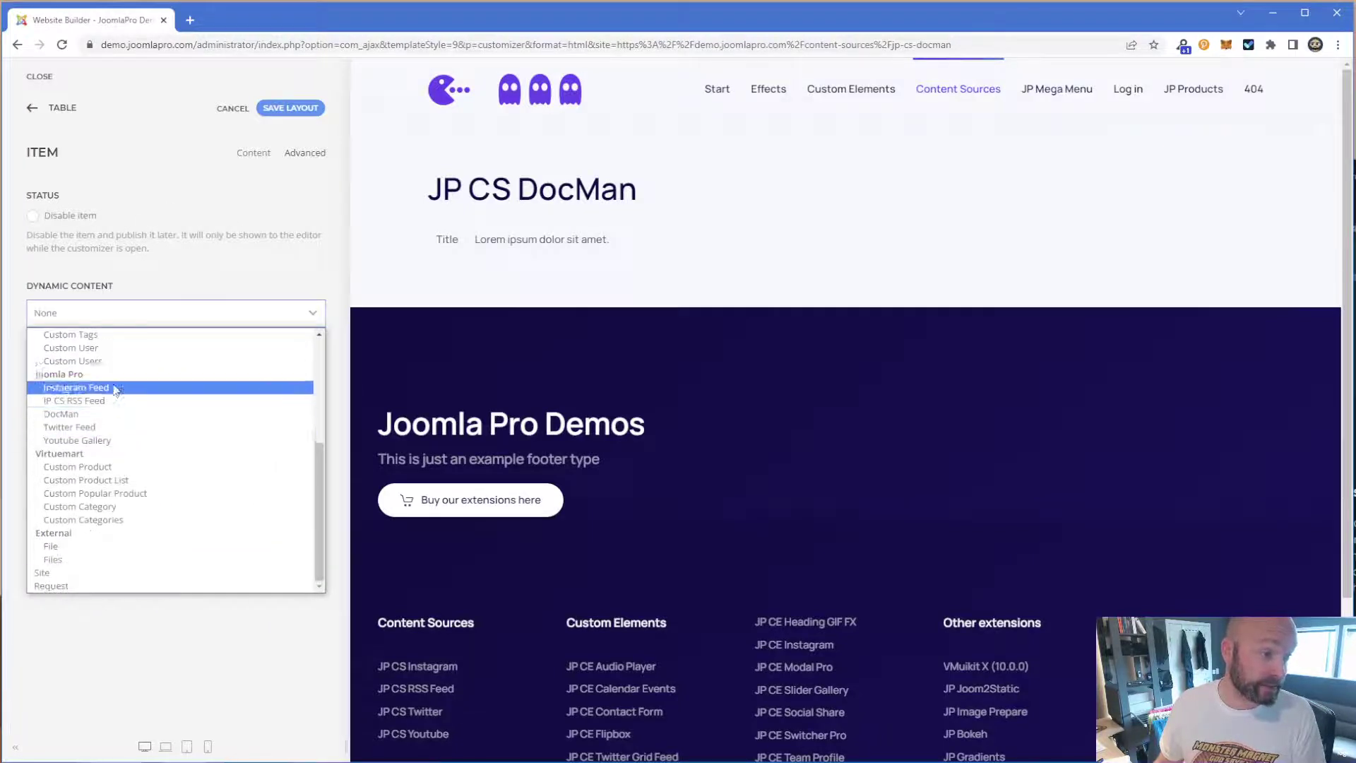
{"action": "left_click", "coordinate": [69, 414]}
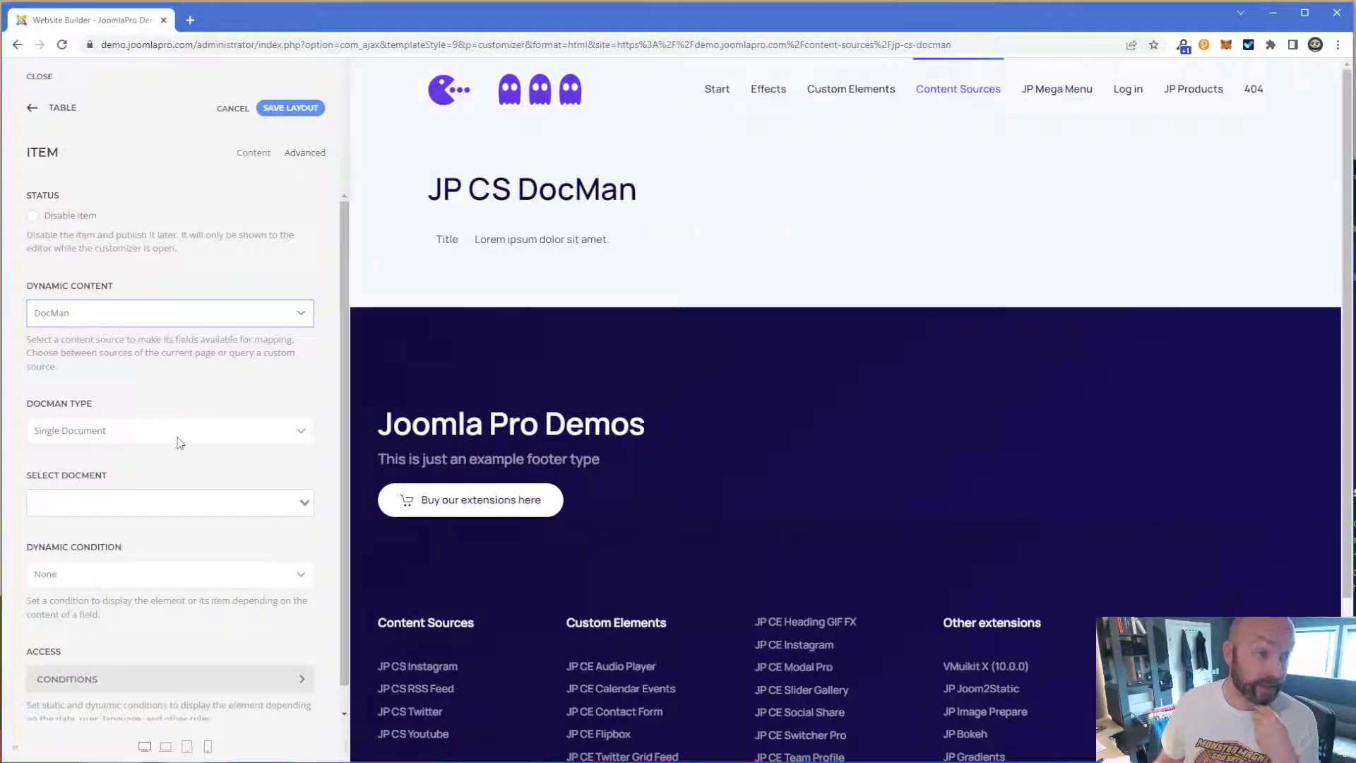
- Pull the item's documents from the Category Blue folder, with quantity 99
{"action": "left_click", "coordinate": [188, 437]}
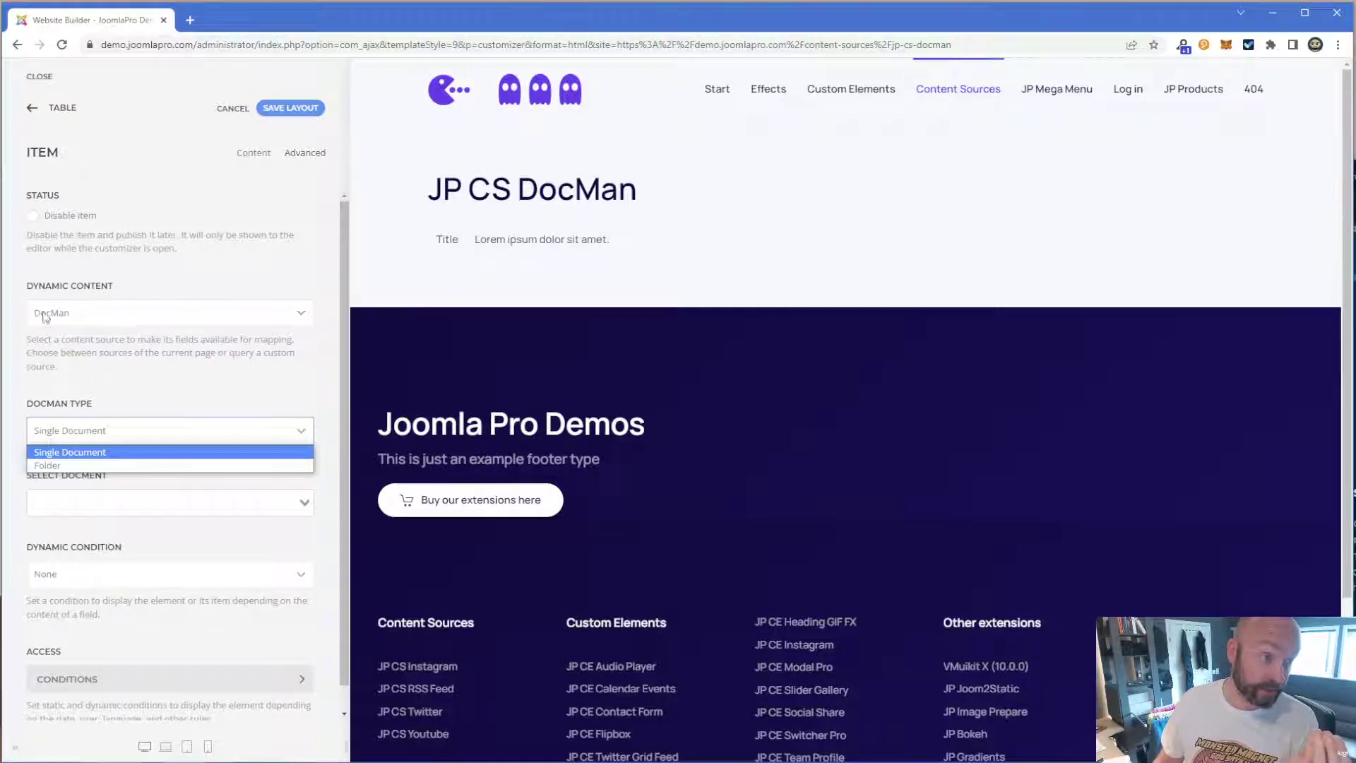
{"action": "left_click", "coordinate": [111, 434]}
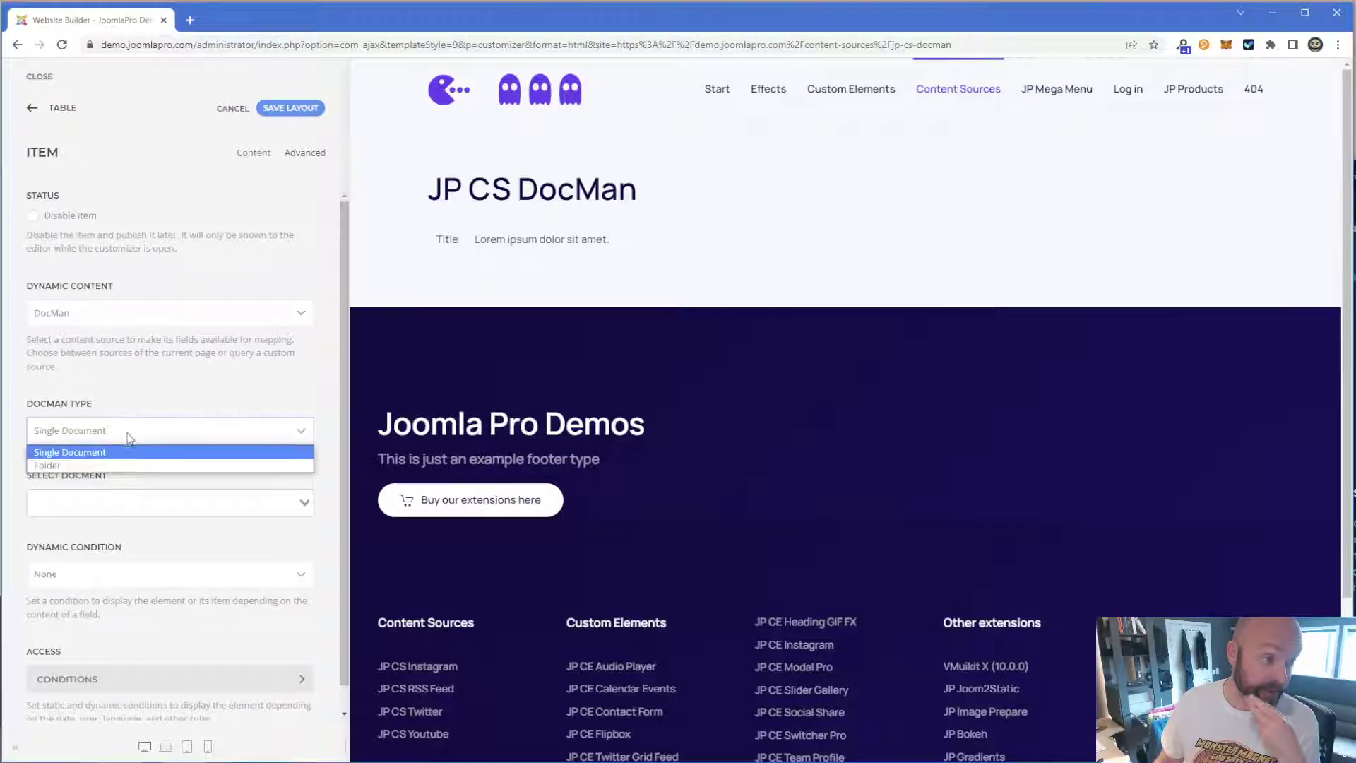
{"action": "left_click", "coordinate": [92, 465]}
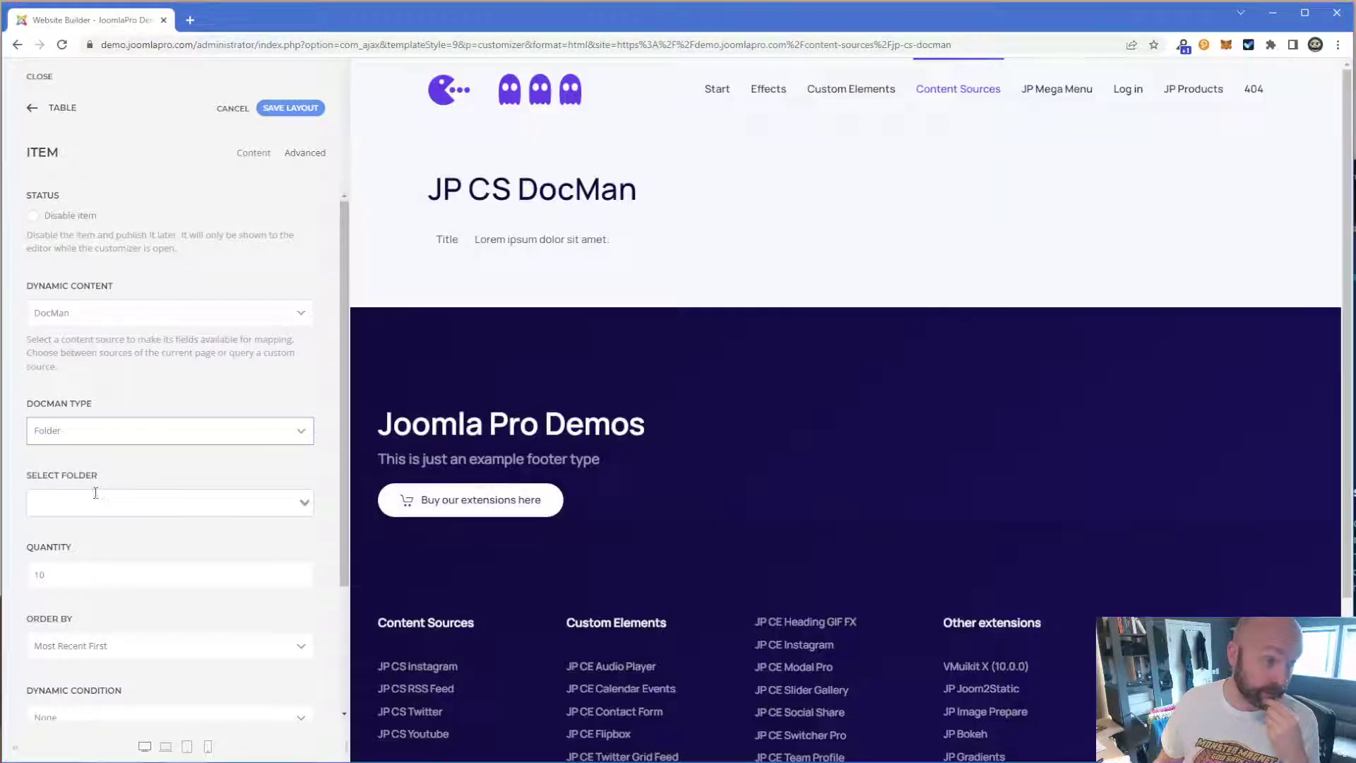
{"action": "left_click", "coordinate": [96, 496]}
{"action": "left_click", "coordinate": [104, 530]}
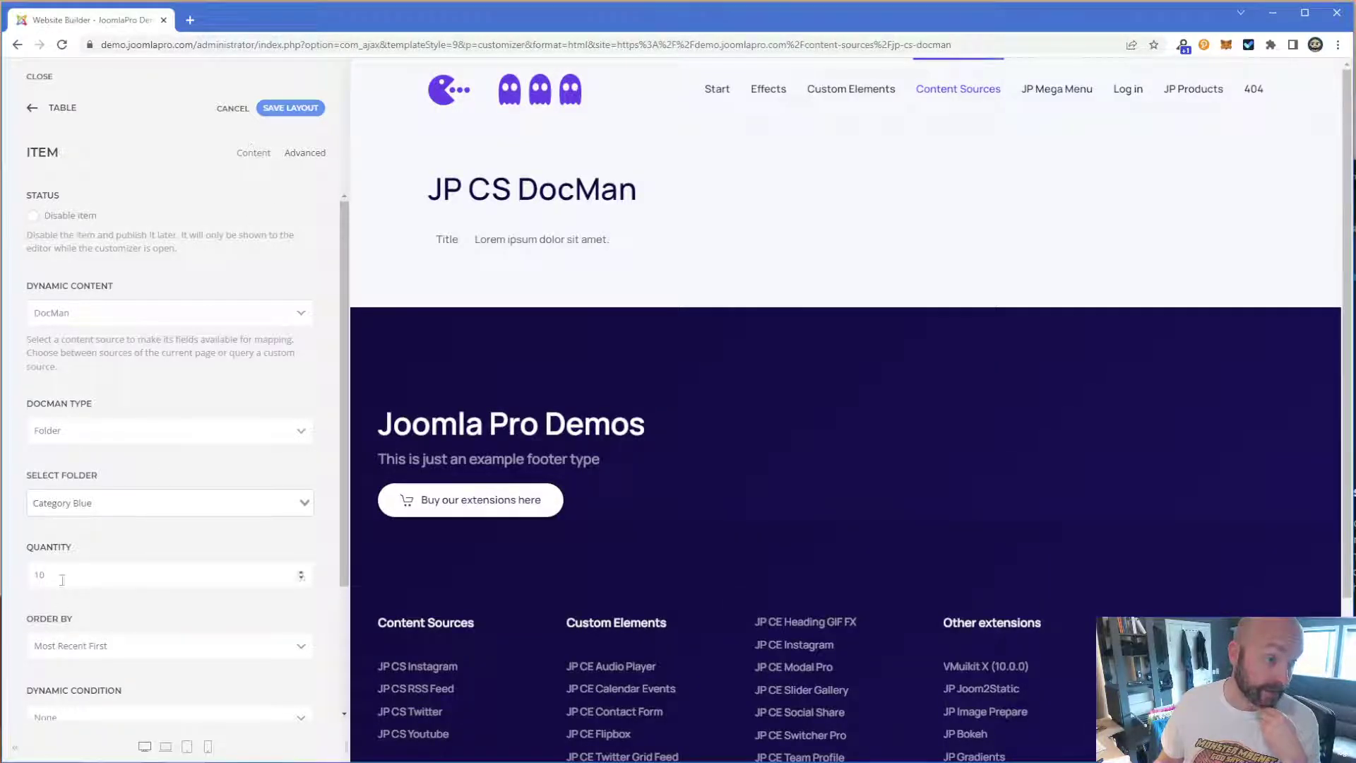
{"action": "left_click", "coordinate": [63, 576]}
{"action": "type", "text": "99"}
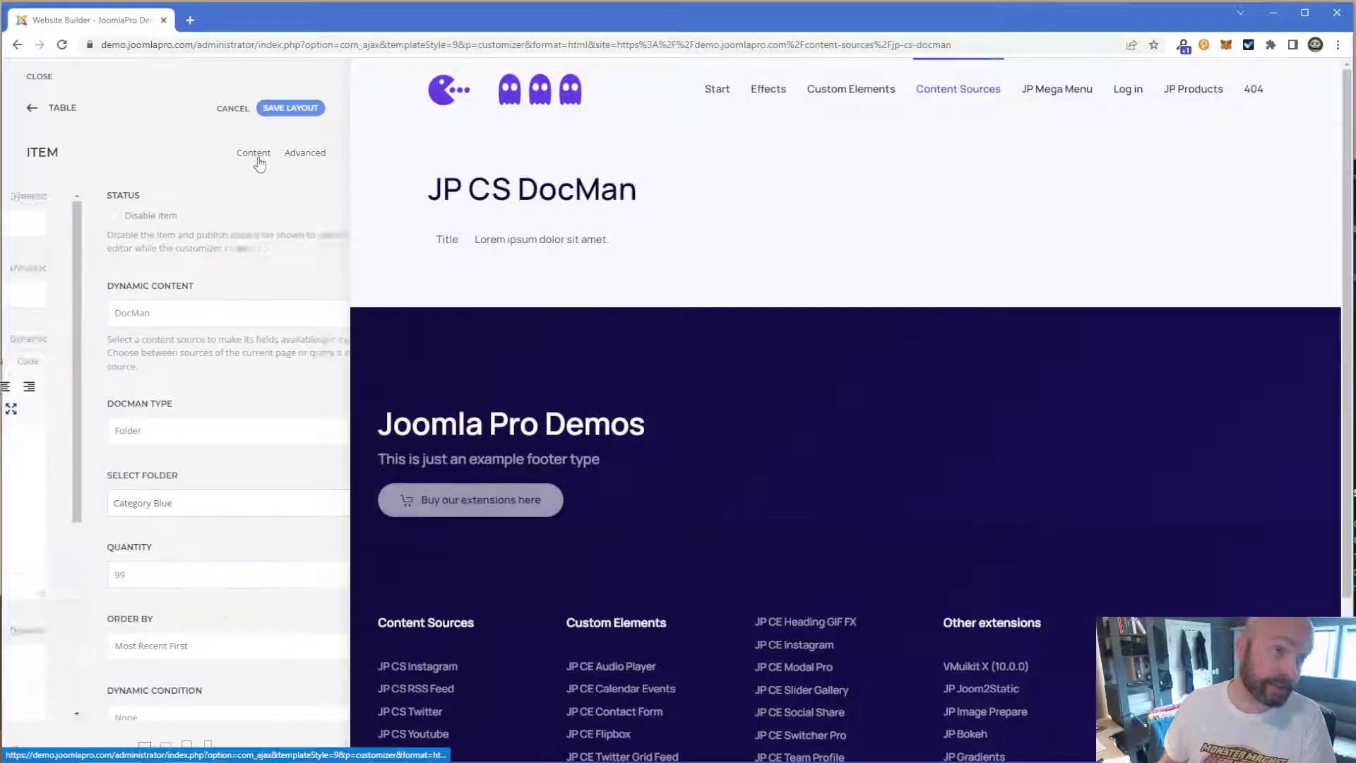
{"action": "left_click", "coordinate": [255, 154]}
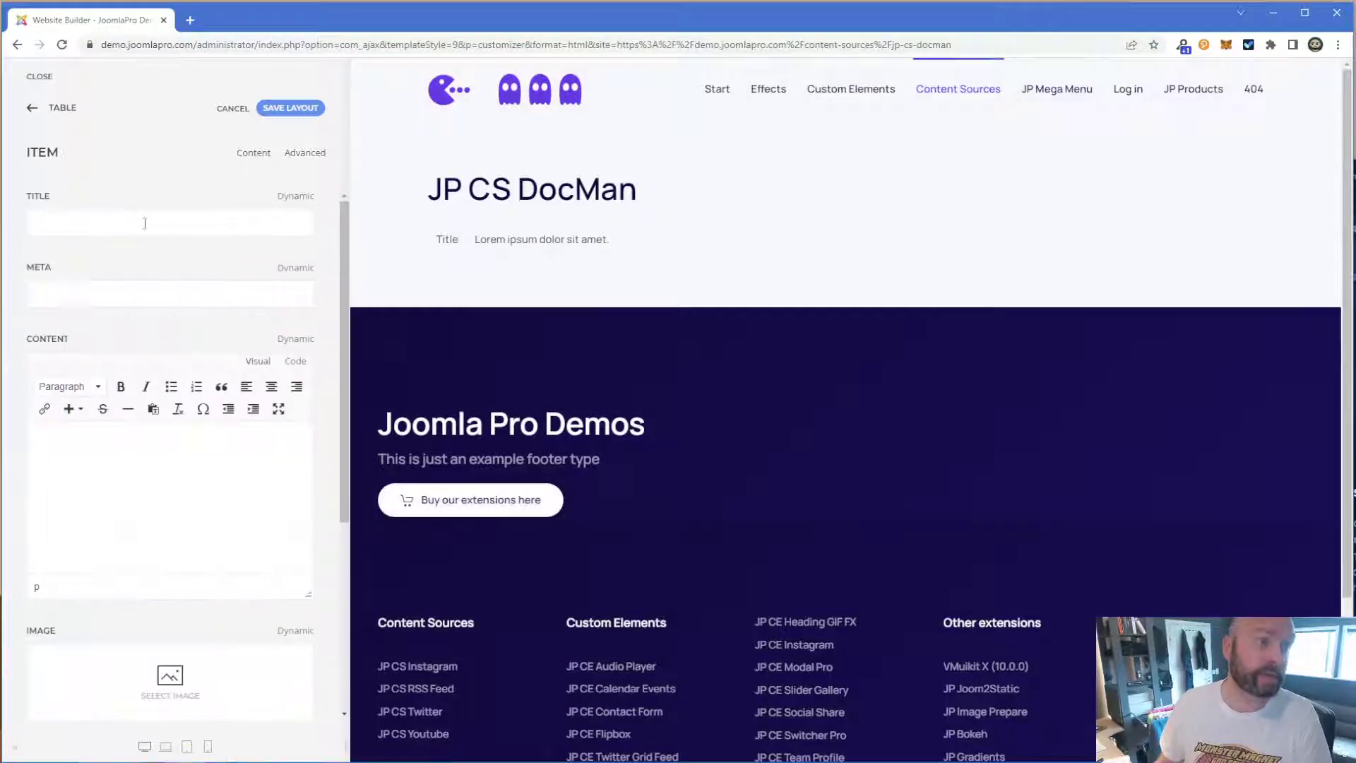
- Map the item's title to the document Title and its meta to Filename
{"action": "left_click", "coordinate": [288, 198]}
{"action": "left_click", "coordinate": [137, 282]}
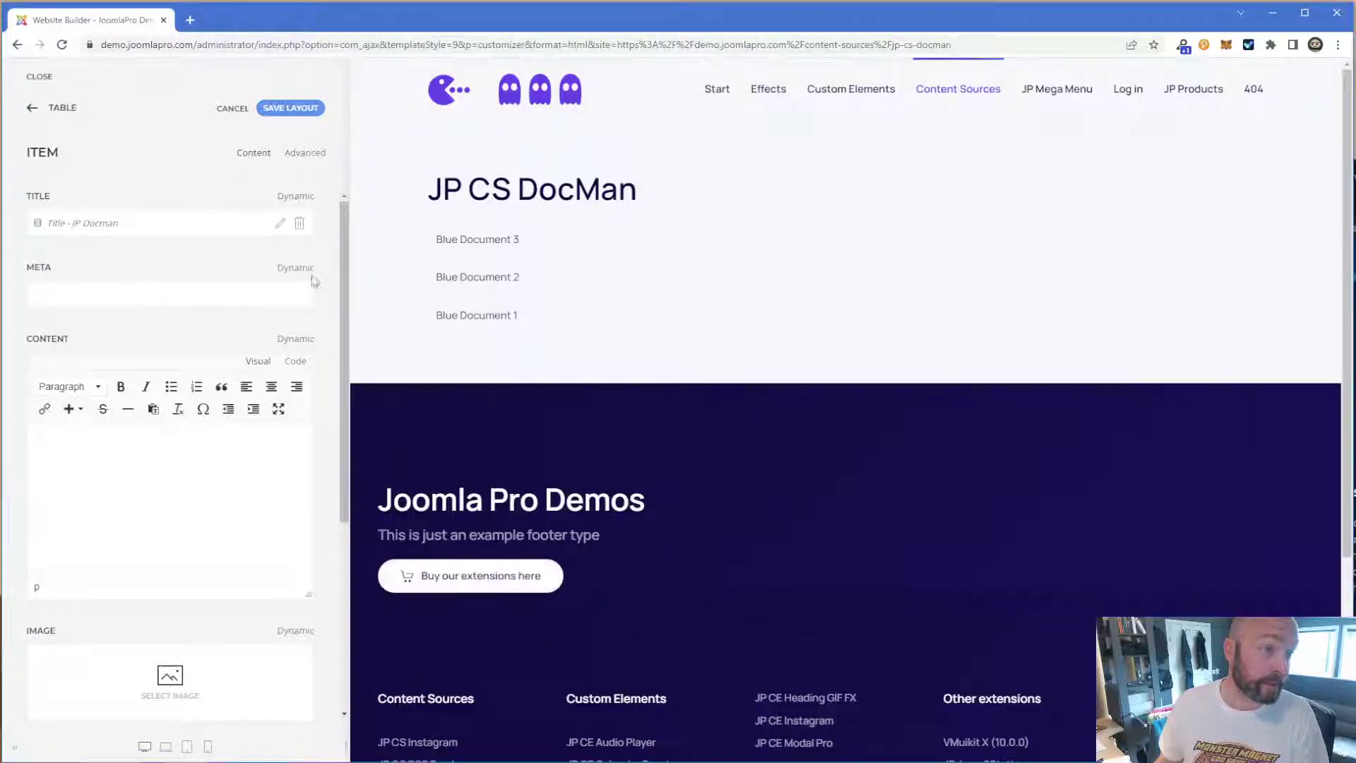
{"action": "left_click", "coordinate": [307, 272]}
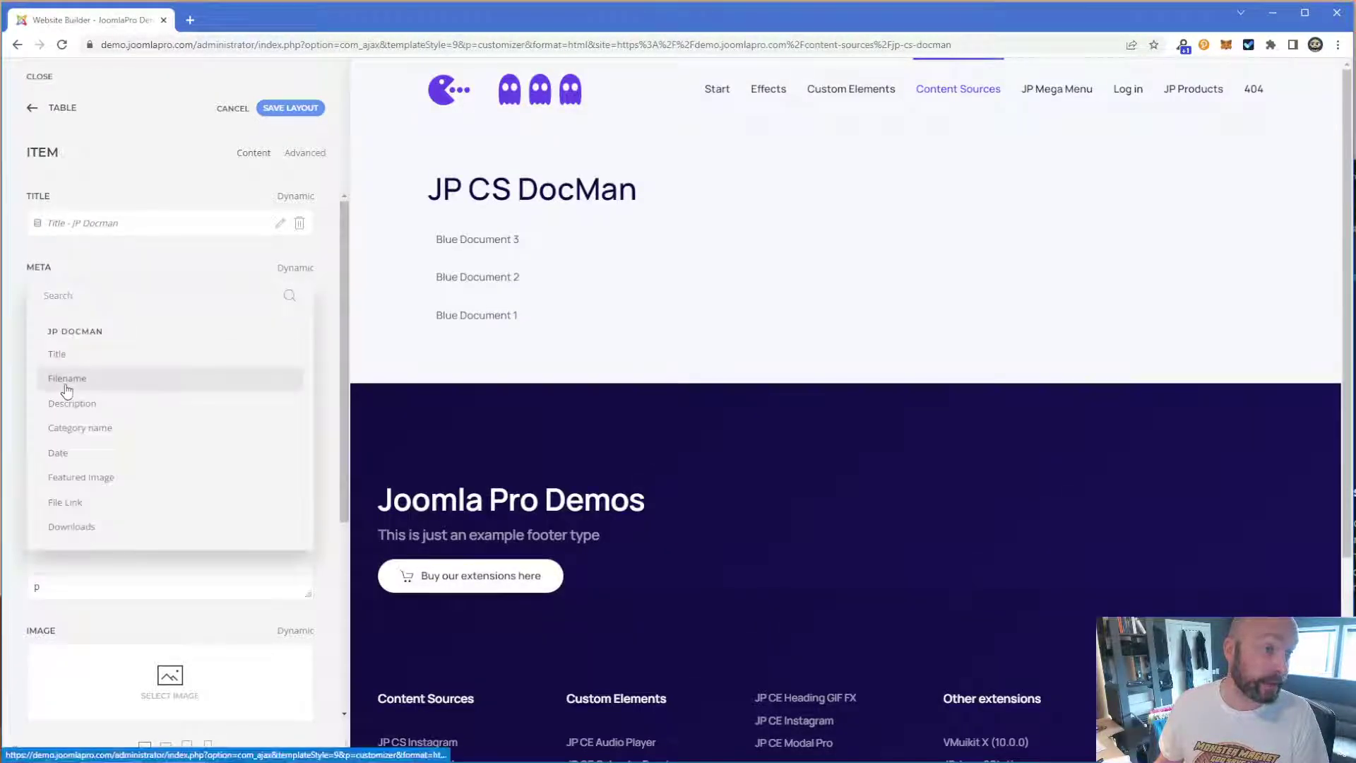
{"action": "left_click", "coordinate": [64, 379]}
{"action": "left_click", "coordinate": [305, 272]}
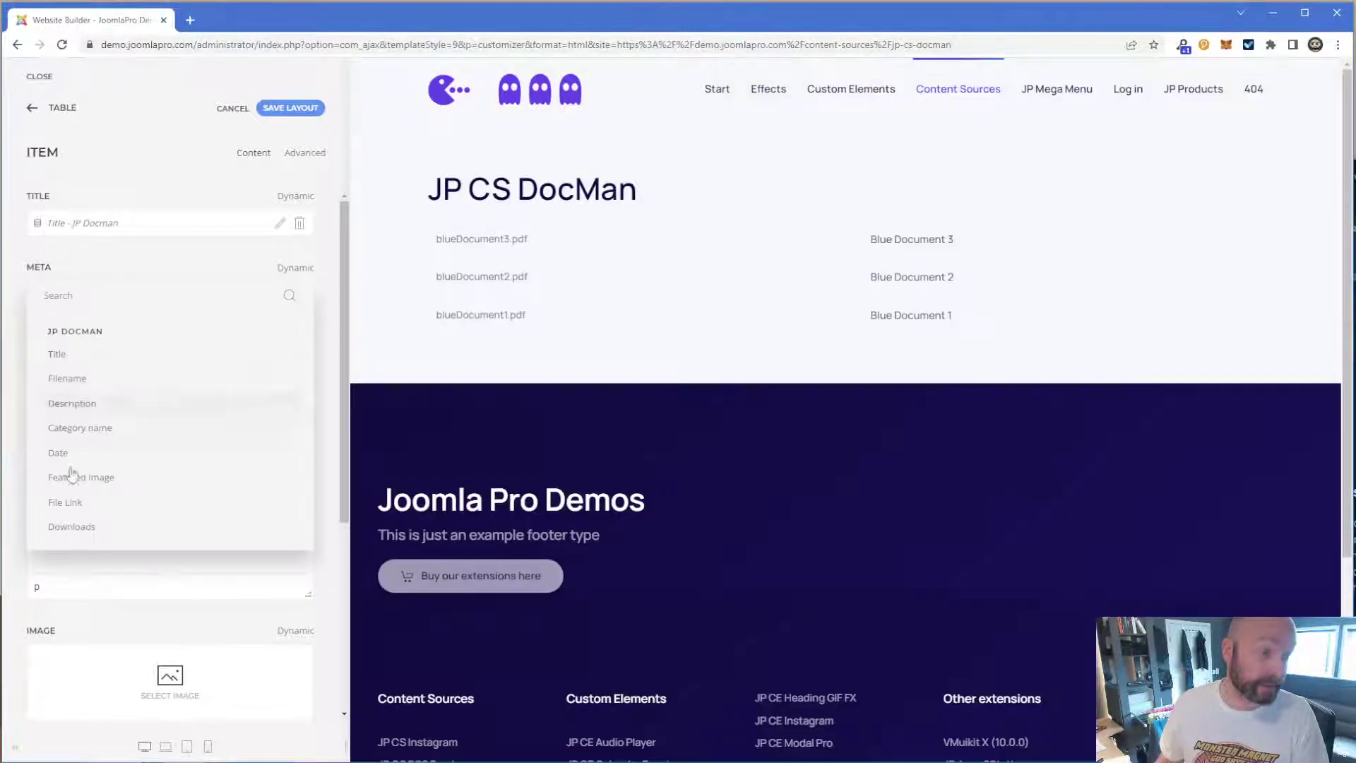
{"action": "left_click", "coordinate": [126, 266]}
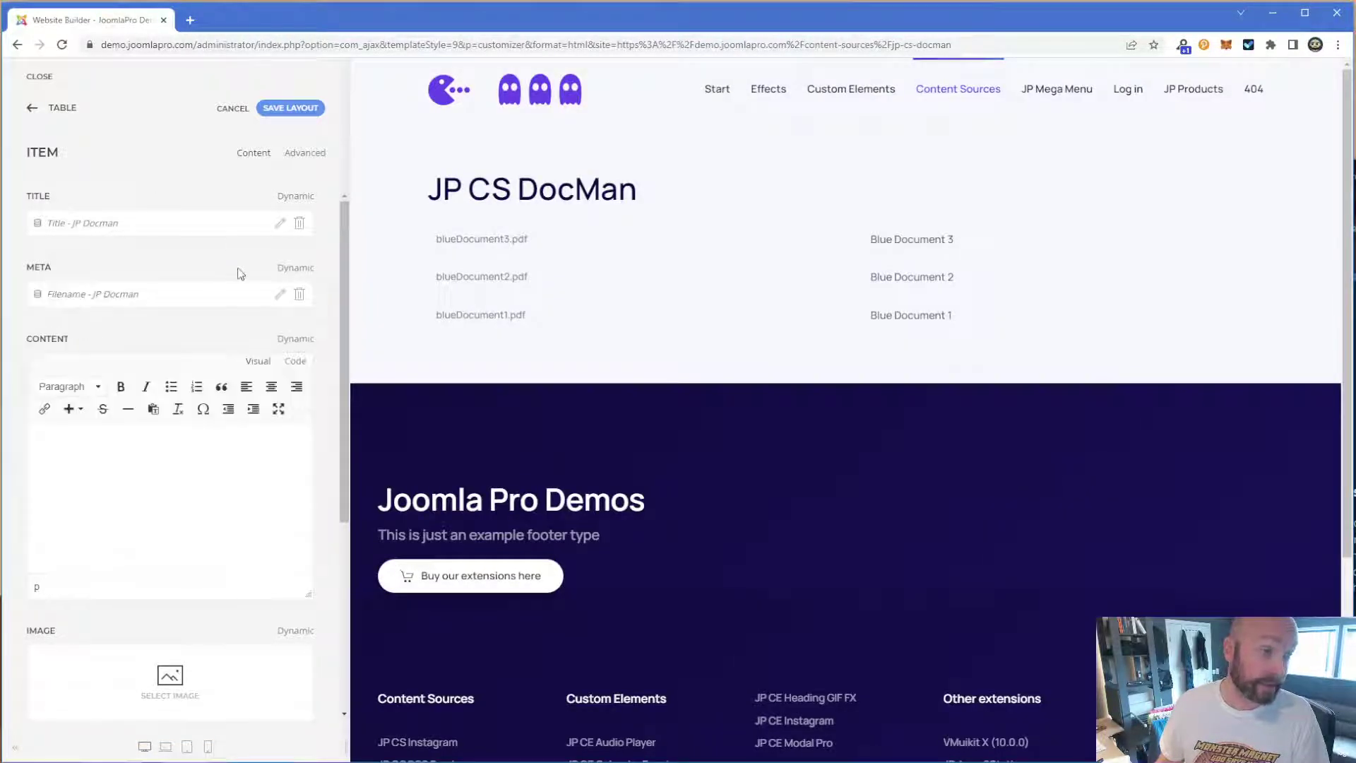
{"action": "scroll", "coordinate": [308, 258], "scroll_direction": "down", "scroll_amount": 1}
- Map content to Date and the link to File Link, with Download as link text
{"action": "left_click", "coordinate": [297, 271]}
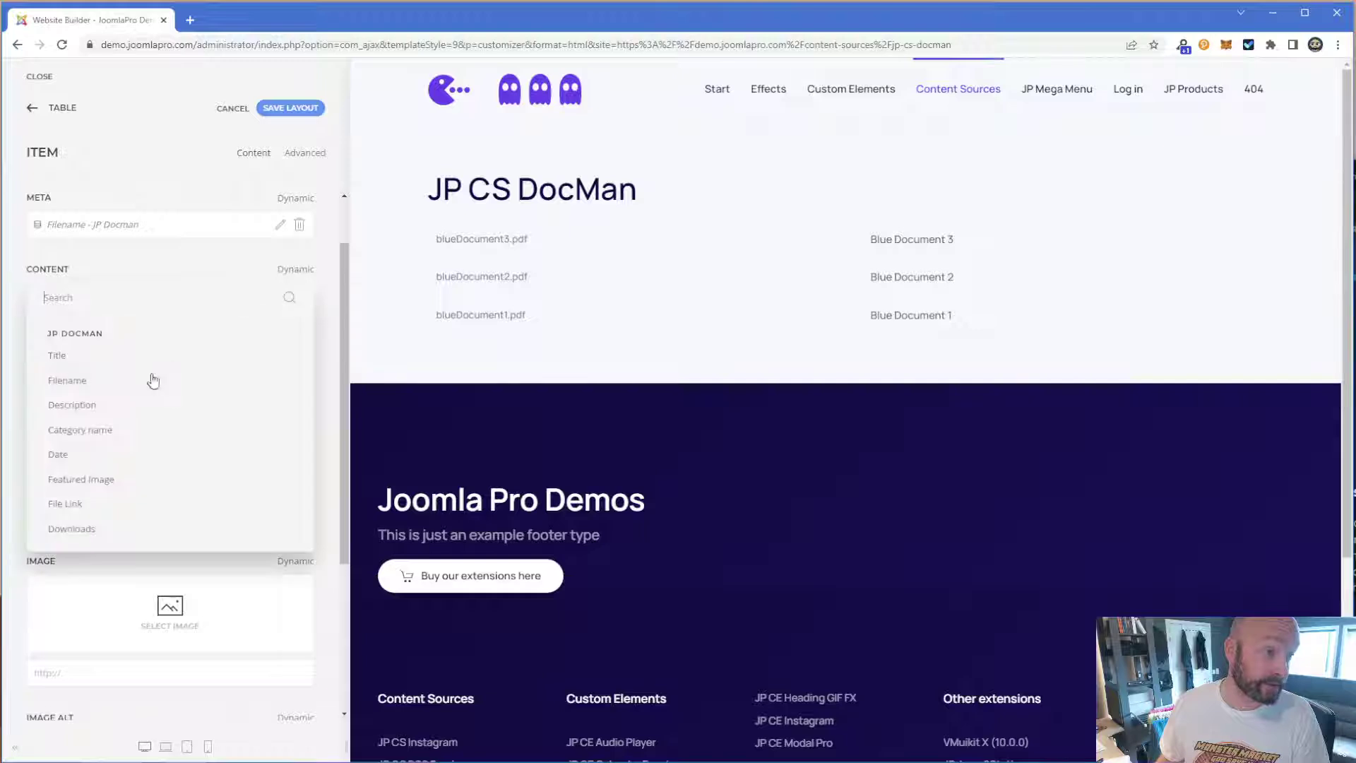
{"action": "left_click", "coordinate": [130, 454]}
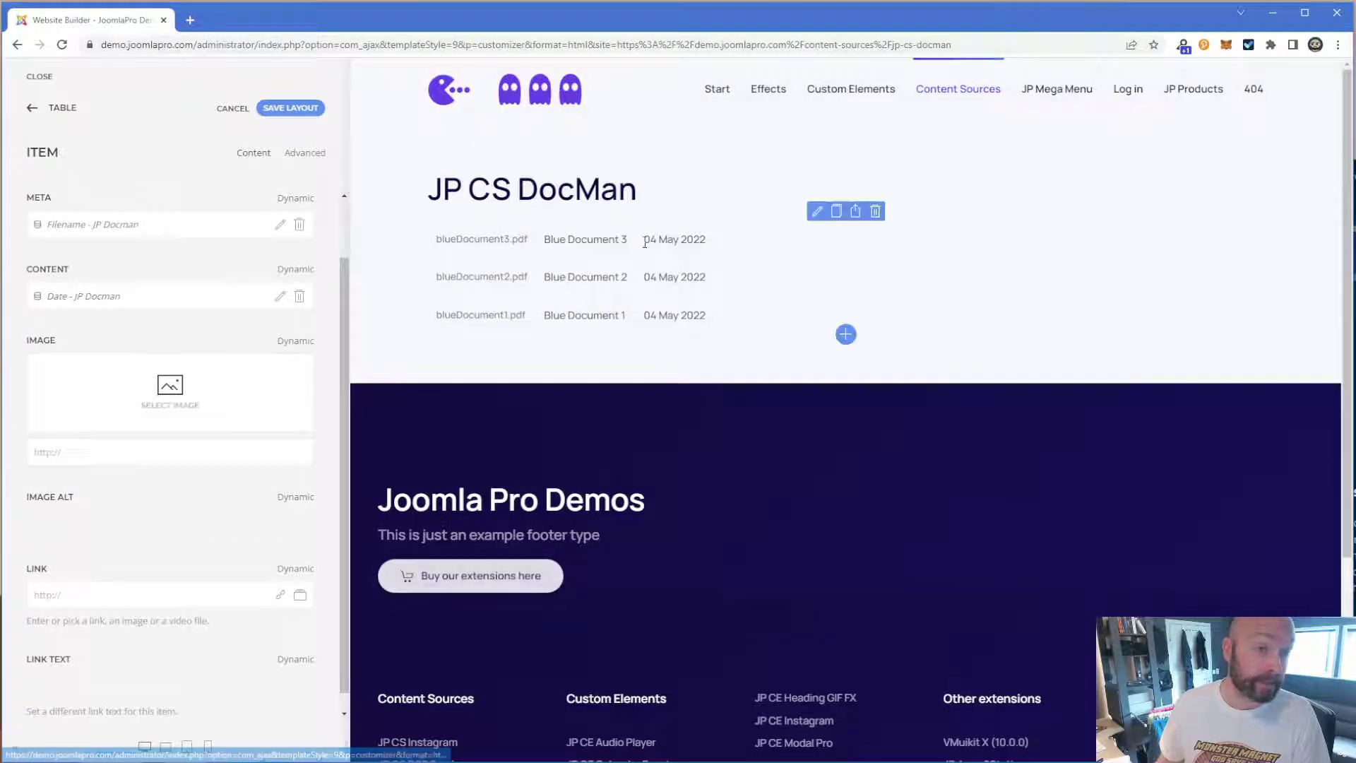
{"action": "scroll", "coordinate": [170, 487], "scroll_direction": "down", "scroll_amount": 1}
{"action": "left_click", "coordinate": [278, 553]}
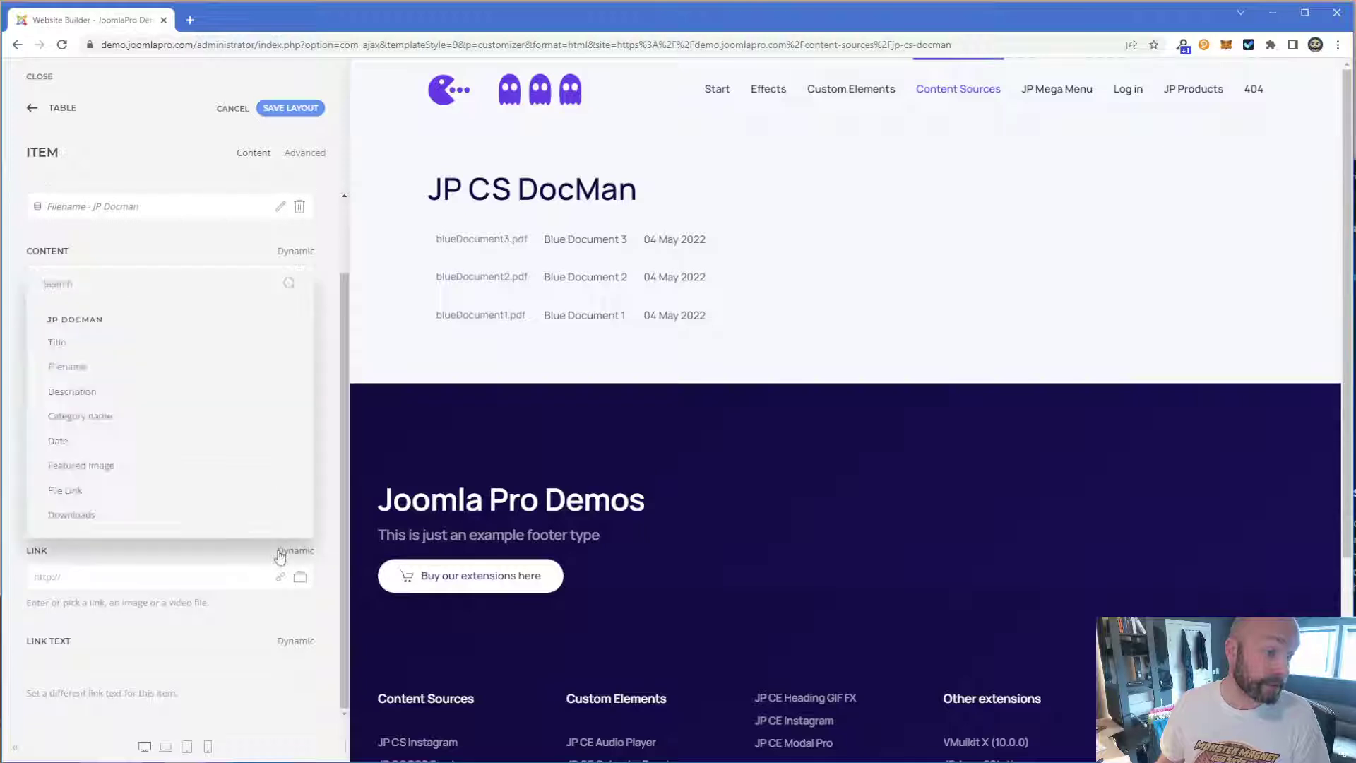
{"action": "left_click", "coordinate": [85, 491]}
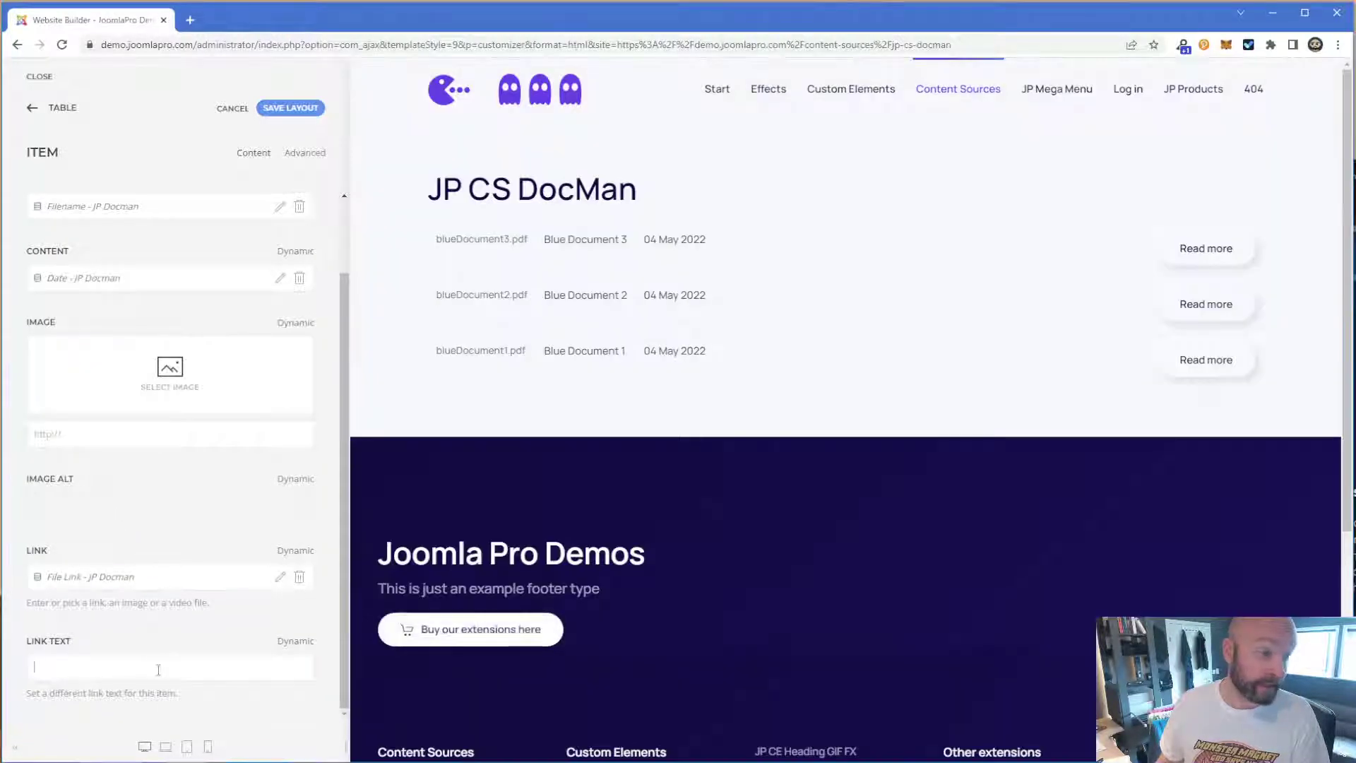
{"action": "left_click", "coordinate": [232, 658]}
{"action": "type", "text": "Down"}
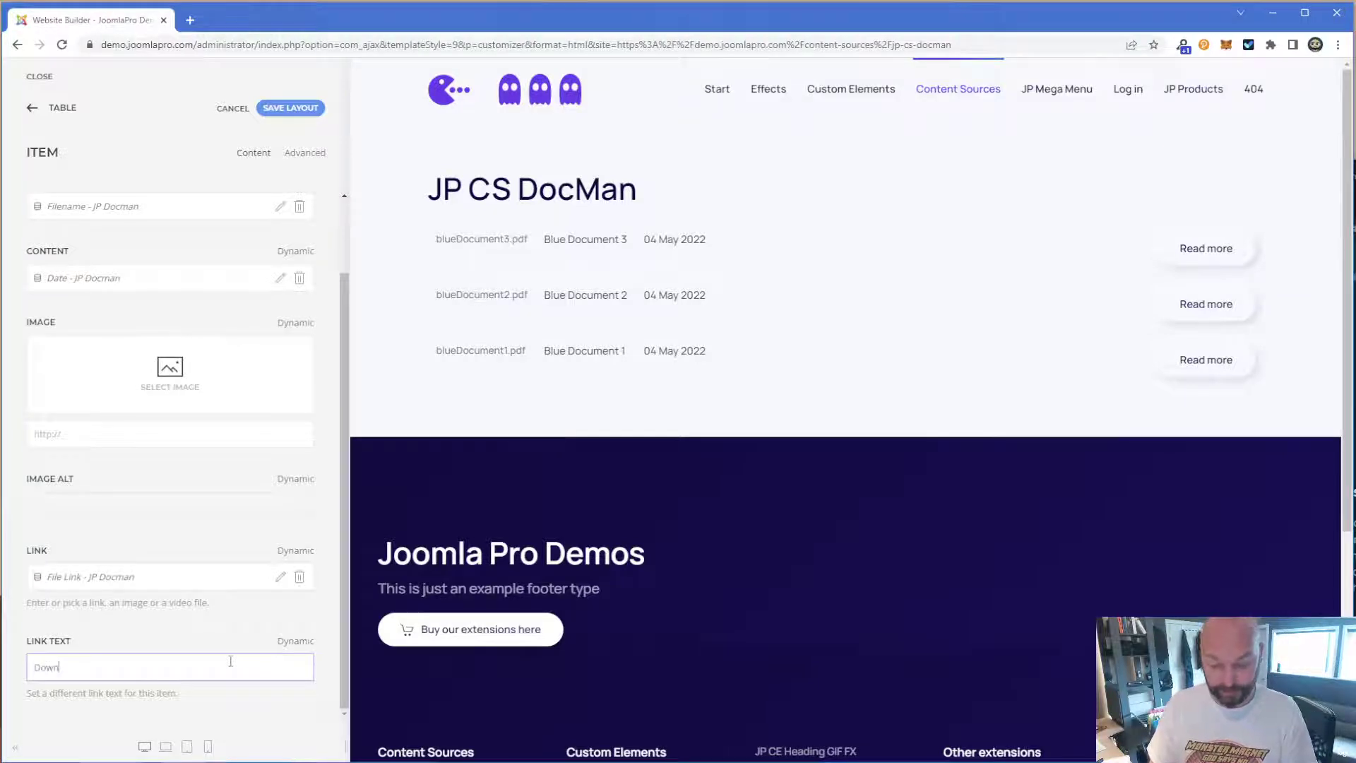
{"action": "type", "text": "load"}
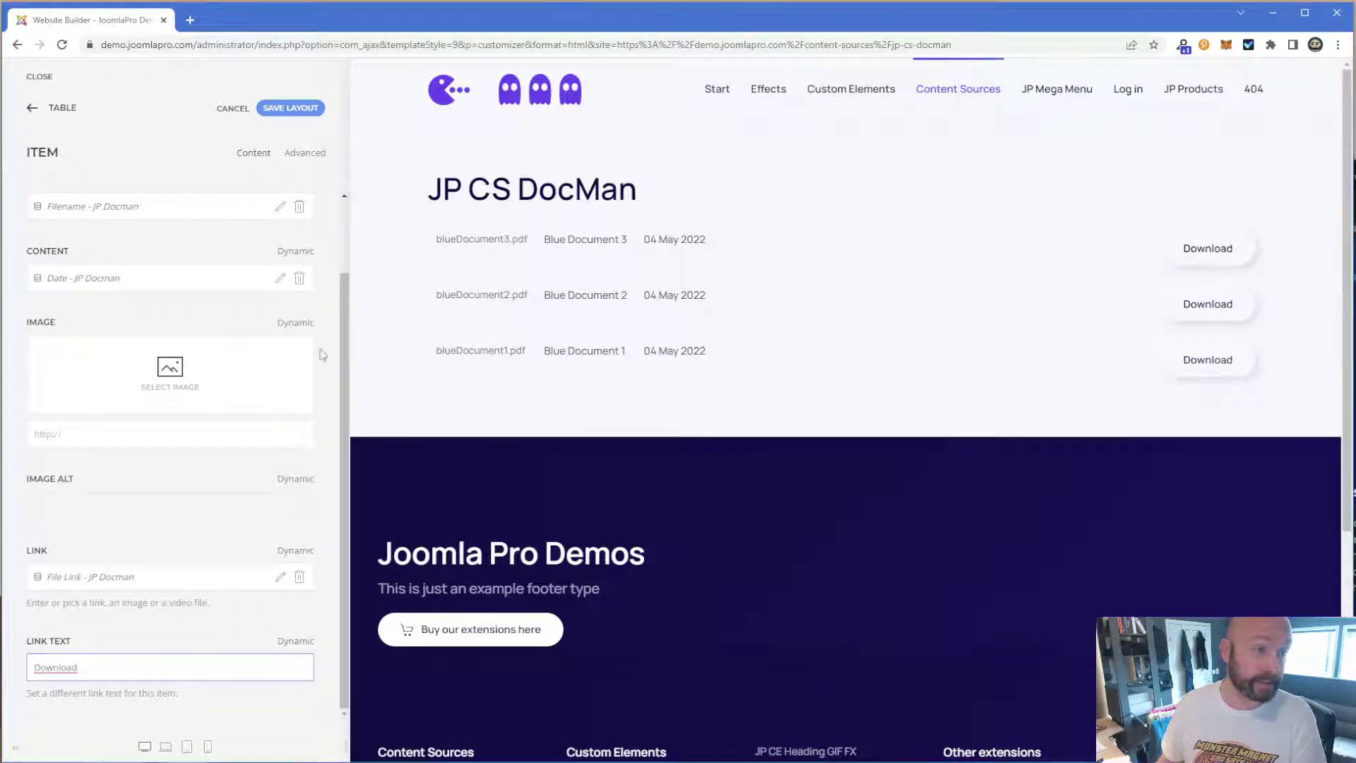
{"action": "scroll", "coordinate": [331, 360], "scroll_direction": "up", "scroll_amount": 1}
{"action": "scroll", "coordinate": [331, 360], "scroll_direction": "up", "scroll_amount": 1}
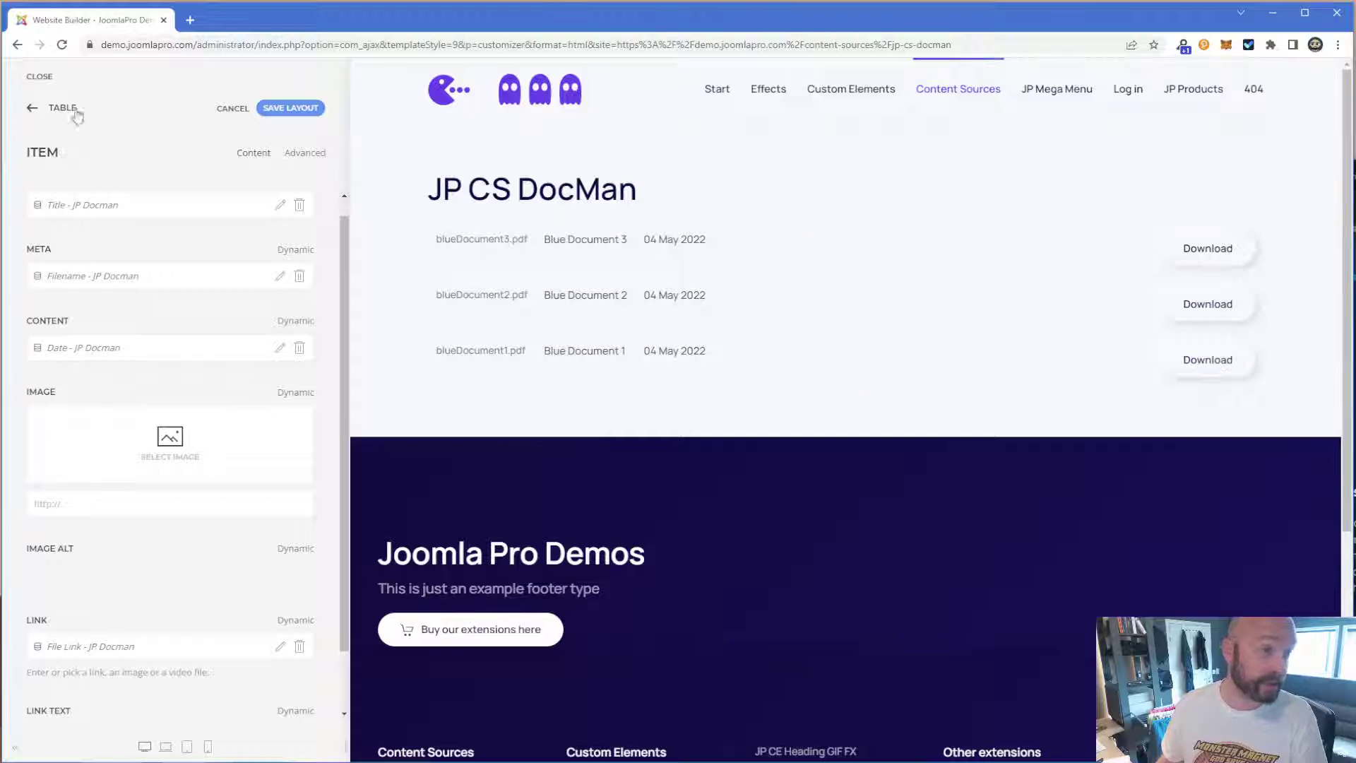
- Set the table style to Striped with hovered-row highlighting
{"action": "left_click", "coordinate": [63, 106]}
{"action": "left_click", "coordinate": [256, 152]}
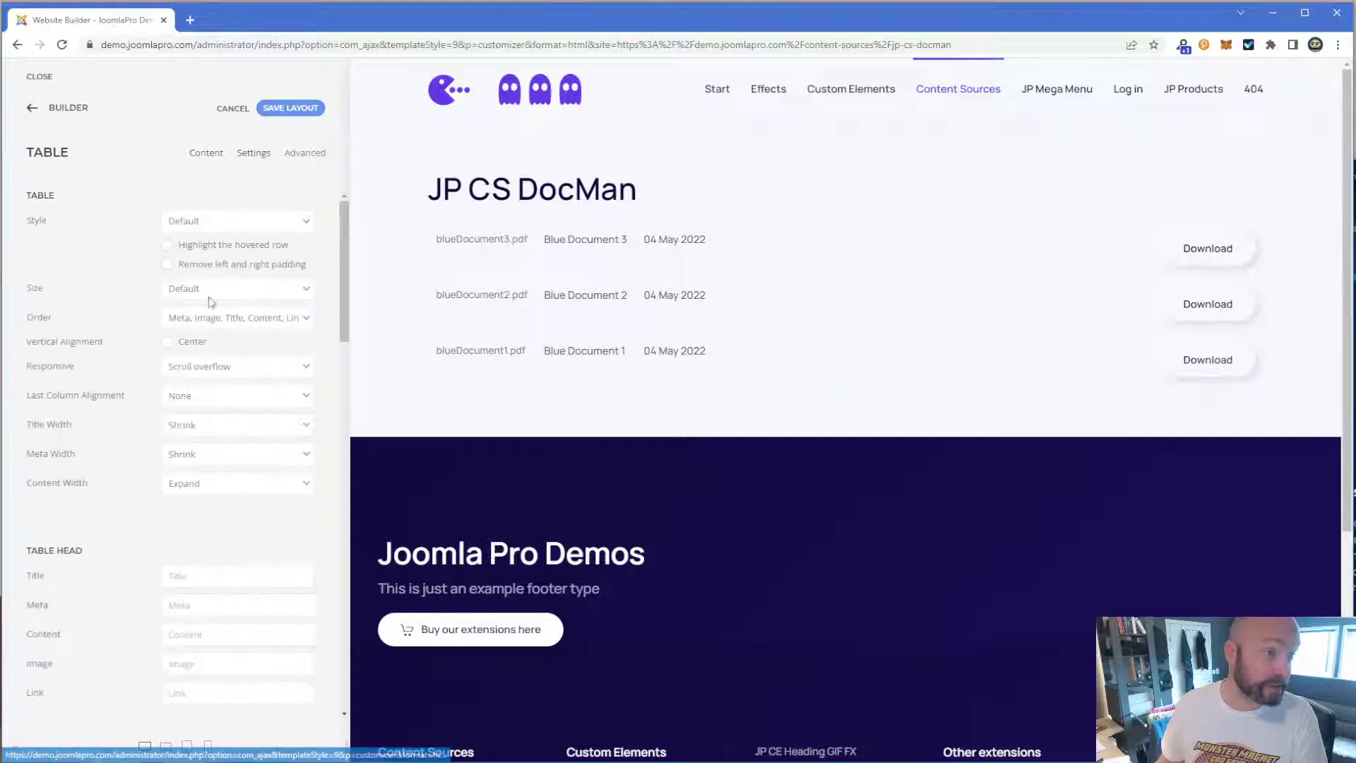
{"action": "left_click", "coordinate": [213, 220]}
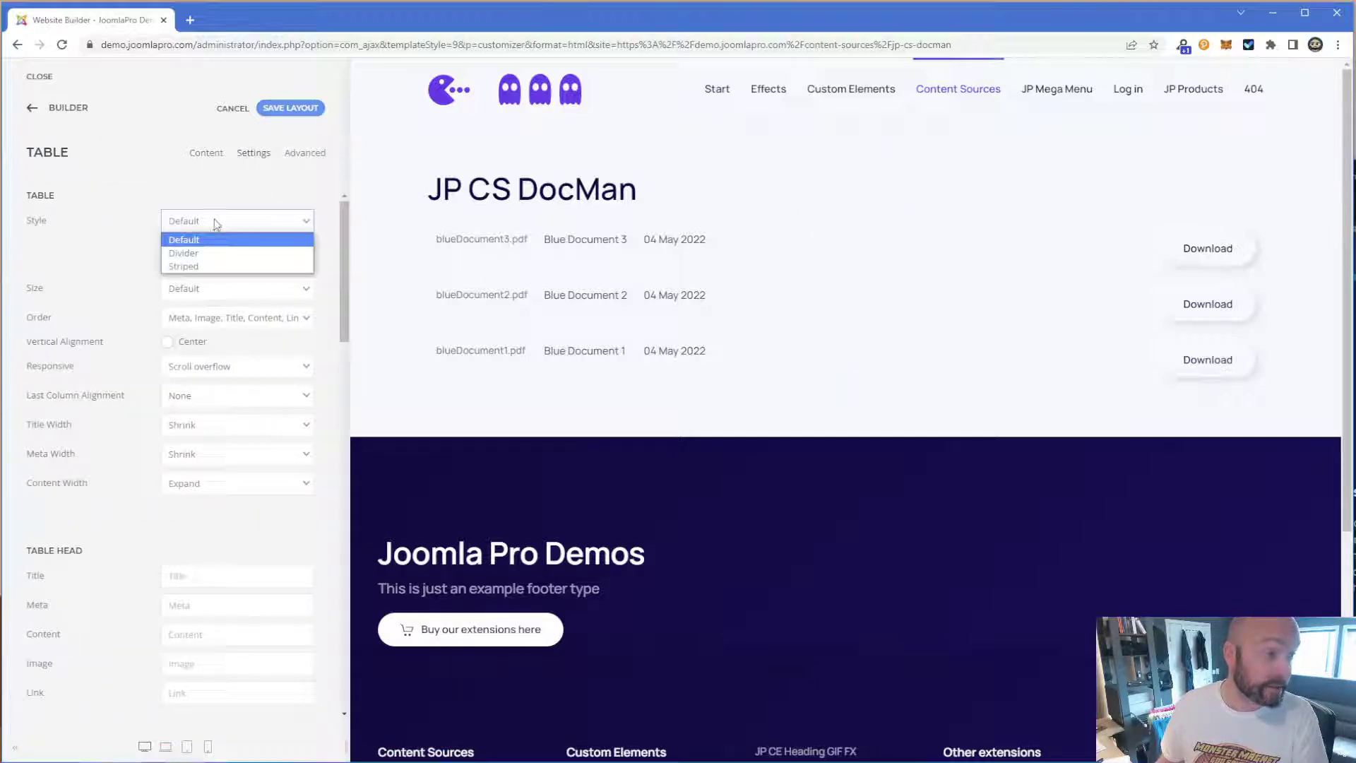
{"action": "left_click", "coordinate": [197, 265]}
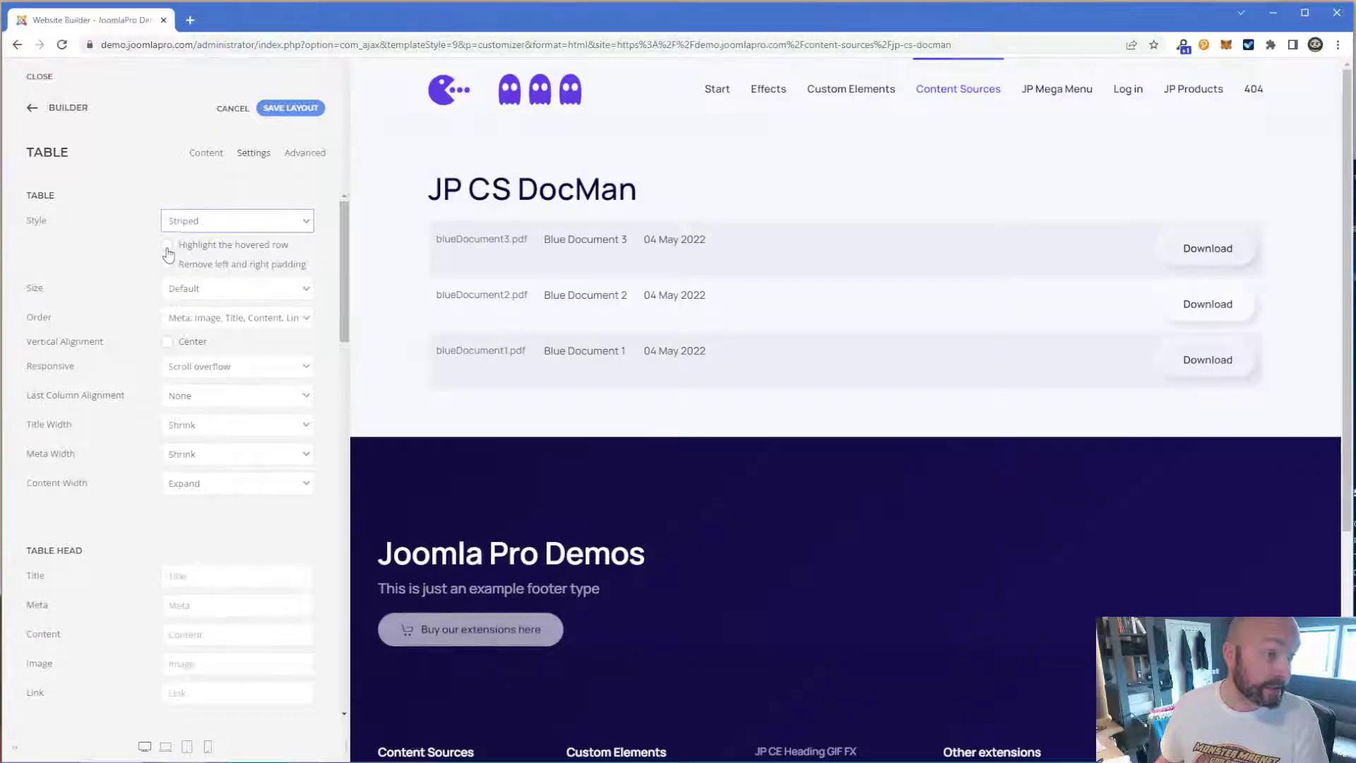
{"action": "left_click", "coordinate": [166, 246]}
- Set size Small, centre rows, expand the Title and Meta widths, and save
{"action": "left_click", "coordinate": [216, 294]}
{"action": "left_click", "coordinate": [200, 320]}
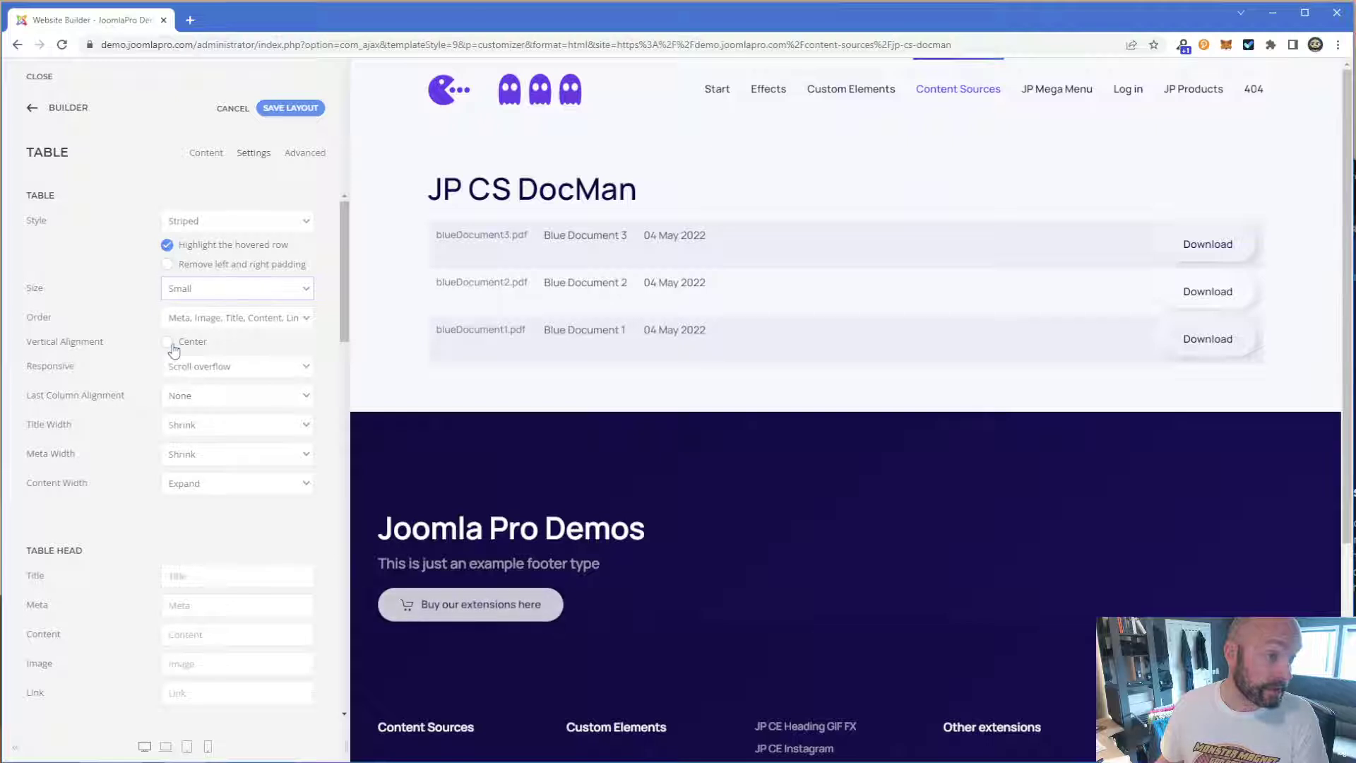
{"action": "left_click", "coordinate": [170, 345]}
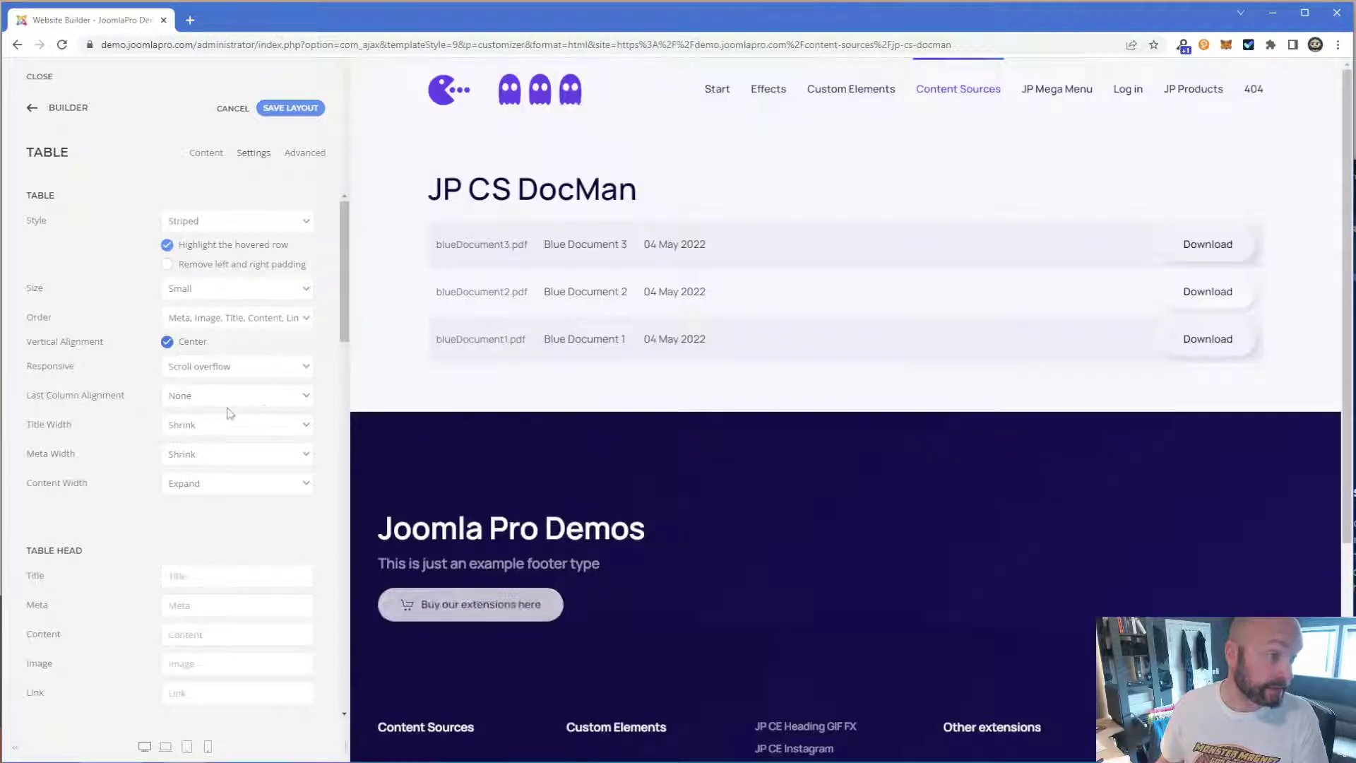
{"action": "left_click", "coordinate": [194, 429]}
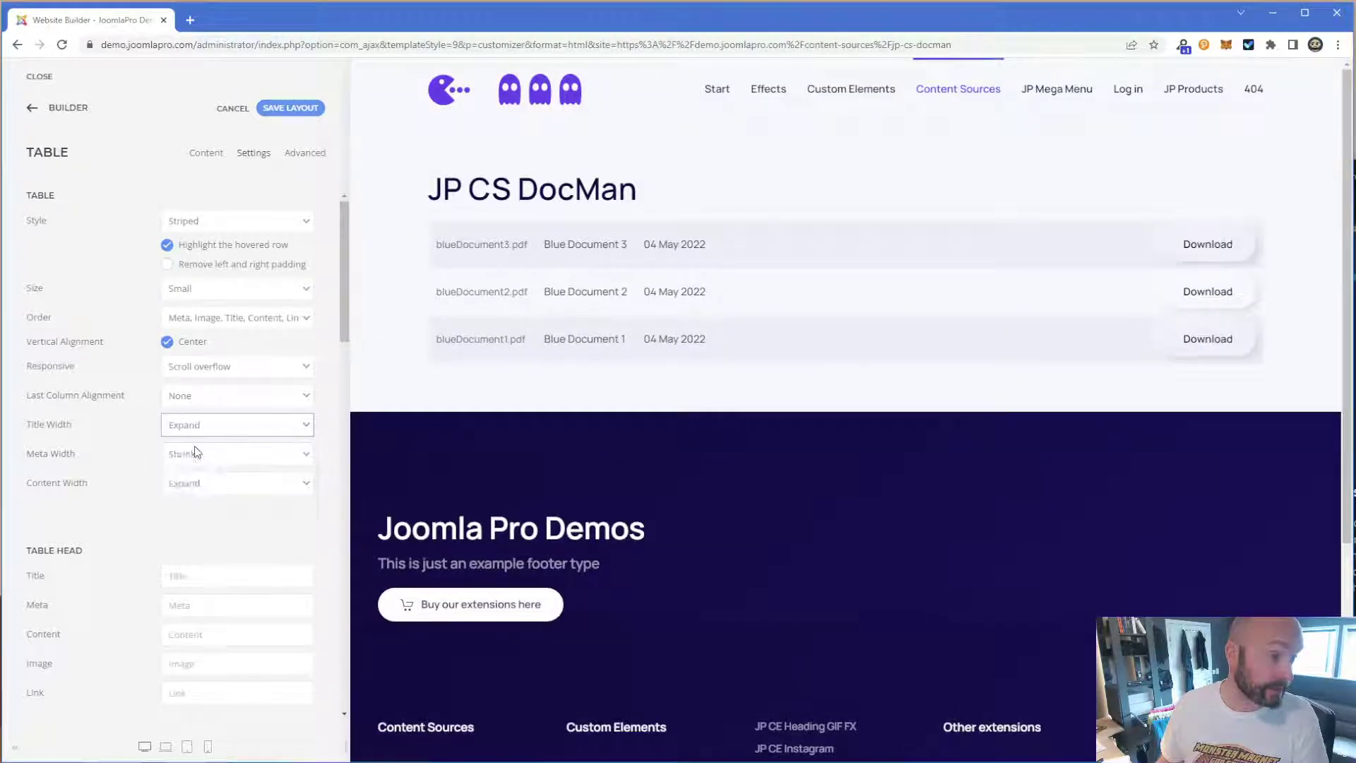
{"action": "left_click", "coordinate": [194, 453]}
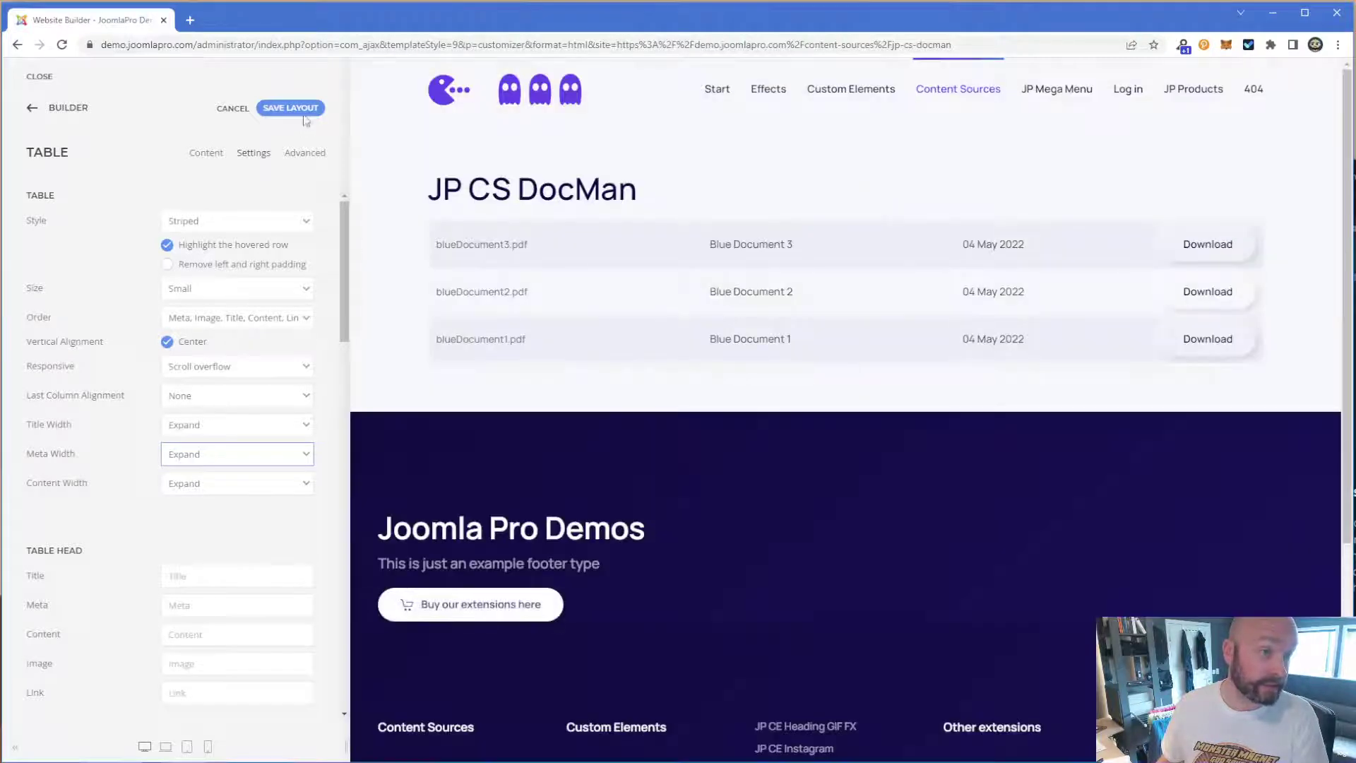
{"action": "left_click", "coordinate": [290, 107]}
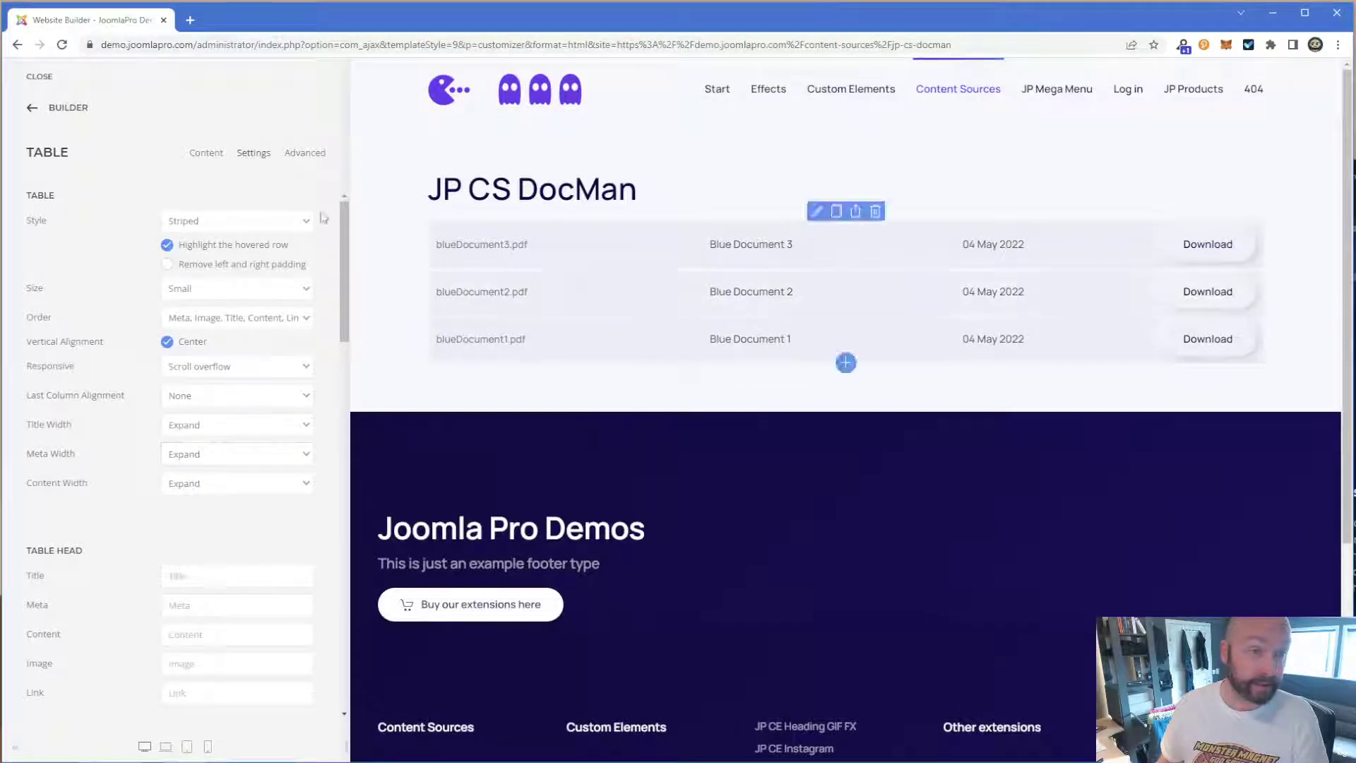
- Give the table's row a Thirds 2-1 grid layout and save it
{"action": "left_click", "coordinate": [72, 108]}
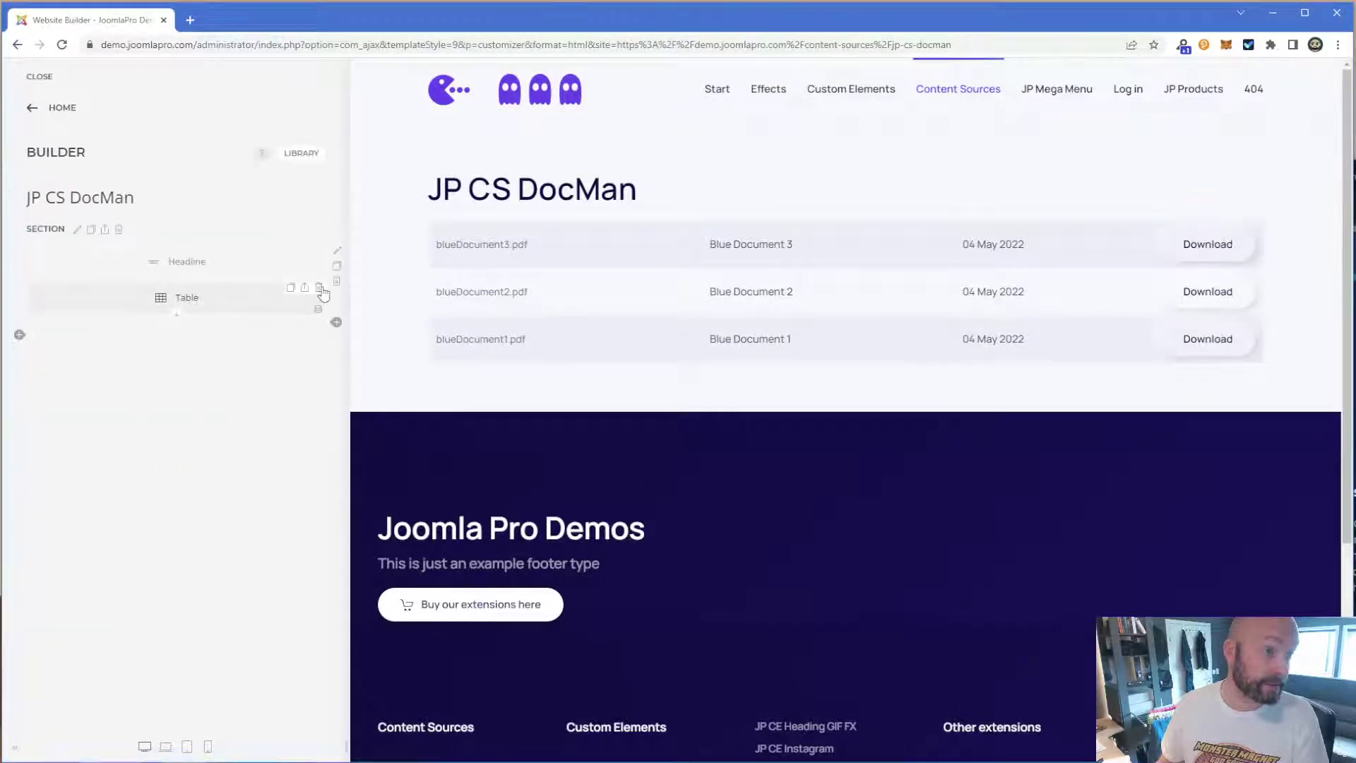
{"action": "left_click", "coordinate": [337, 254]}
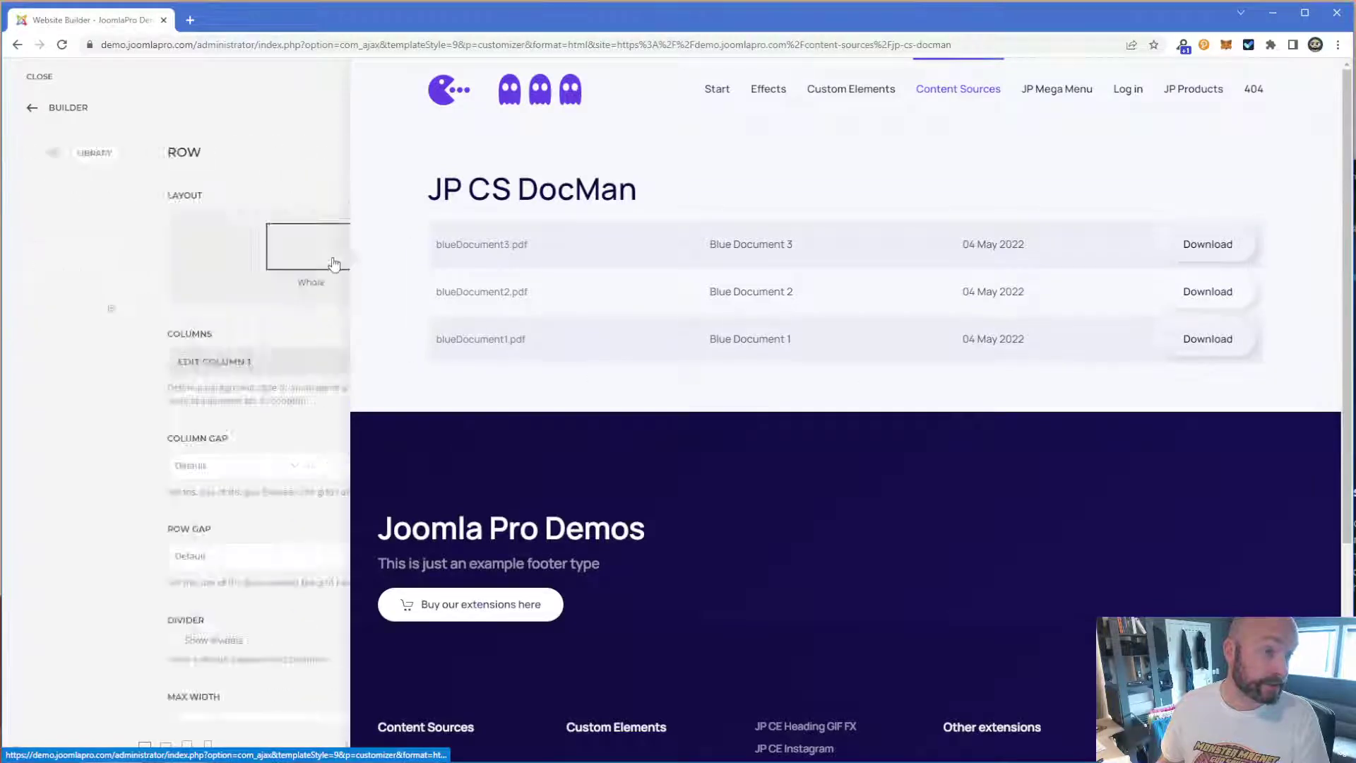
{"action": "left_click", "coordinate": [194, 263]}
{"action": "left_click", "coordinate": [605, 242]}
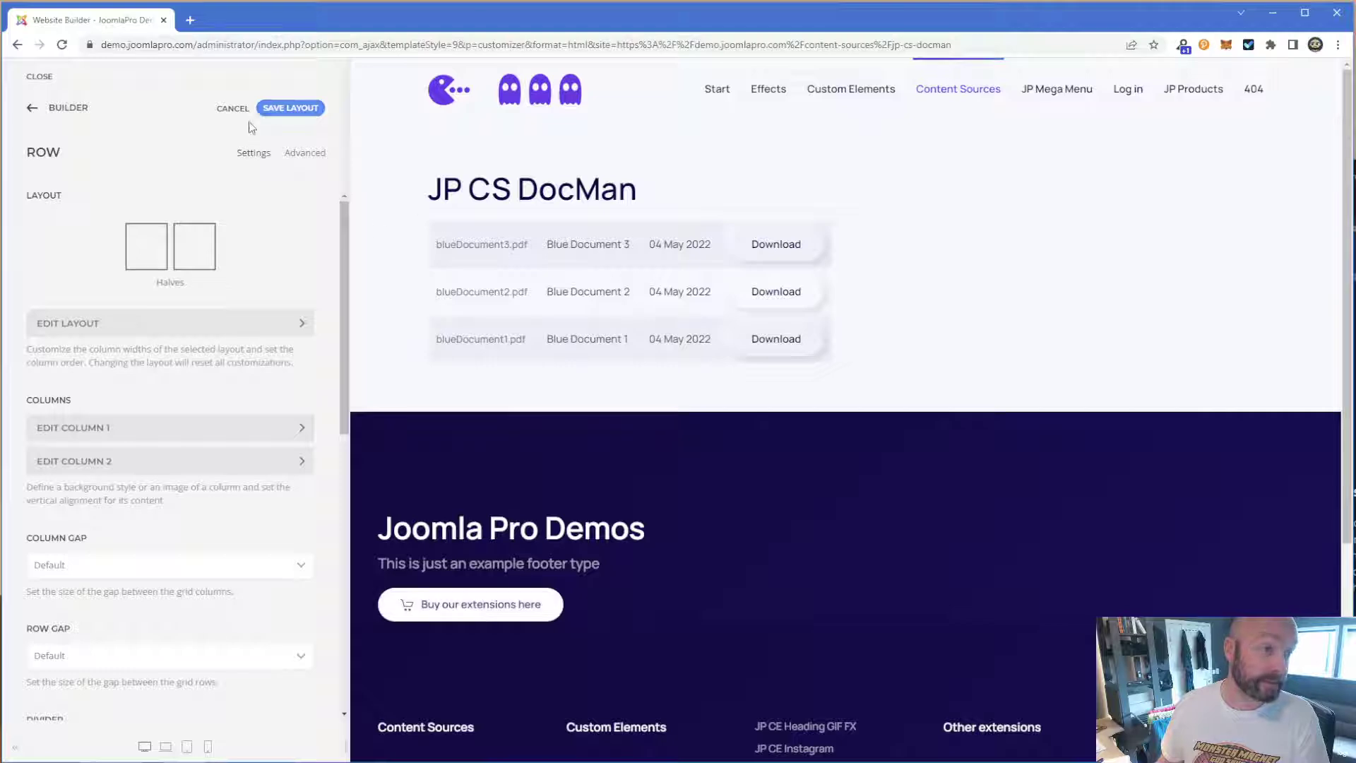
{"action": "left_click", "coordinate": [194, 244]}
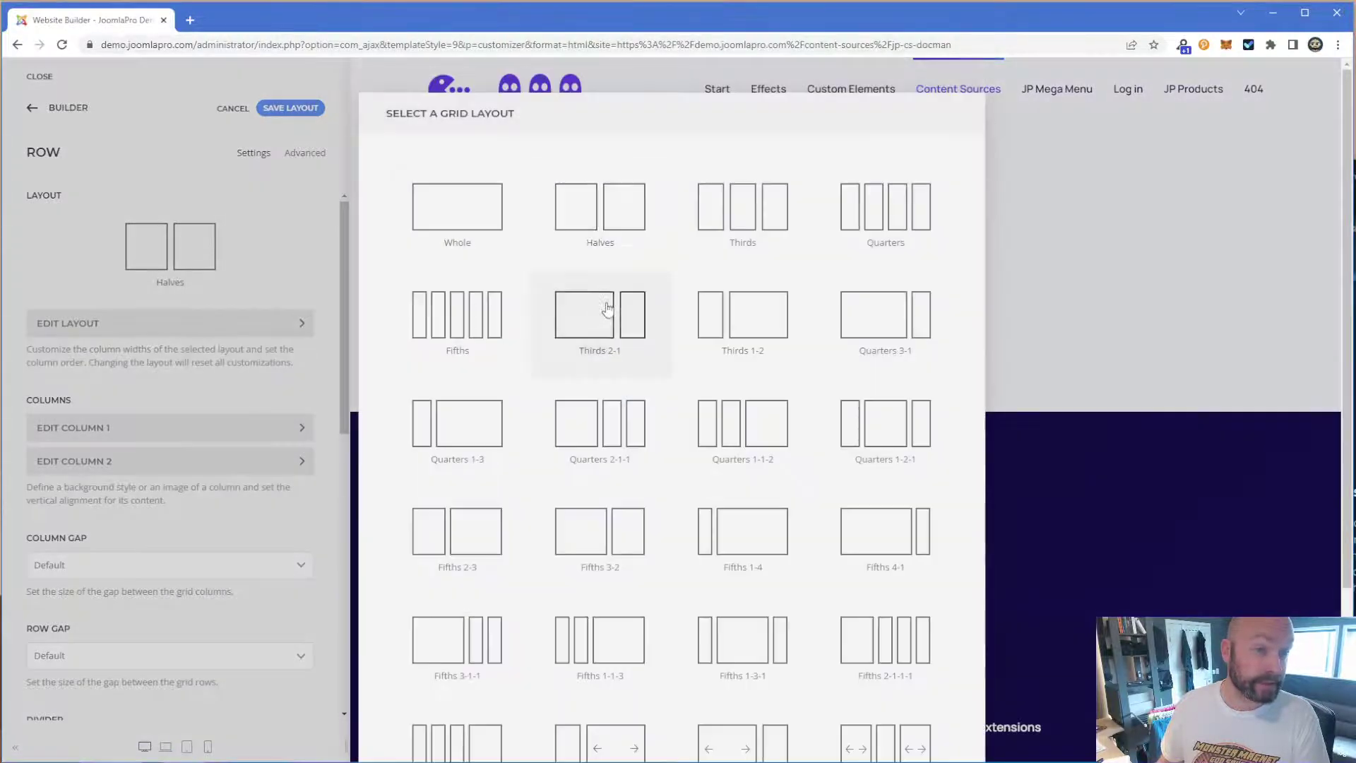
{"action": "left_click", "coordinate": [607, 308]}
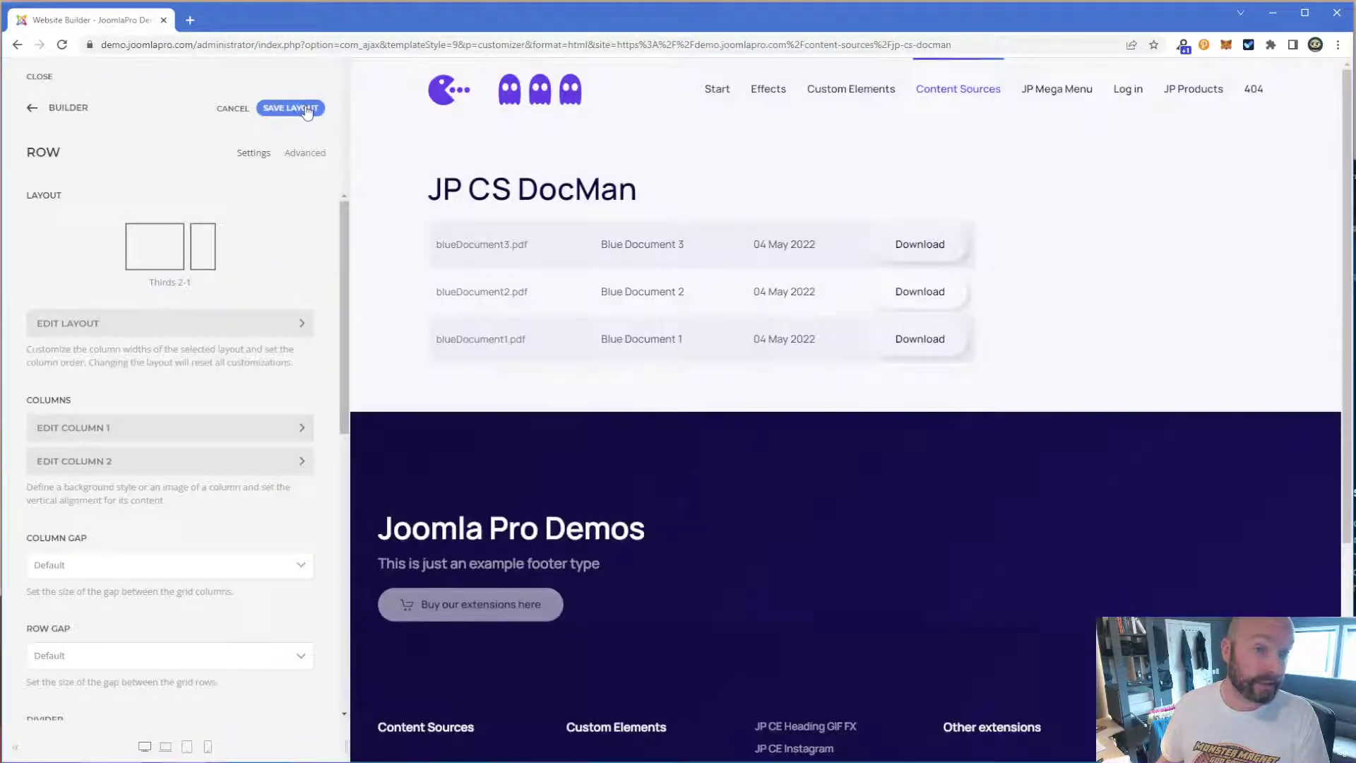
{"action": "left_click", "coordinate": [304, 110]}
{"action": "left_click", "coordinate": [62, 109]}
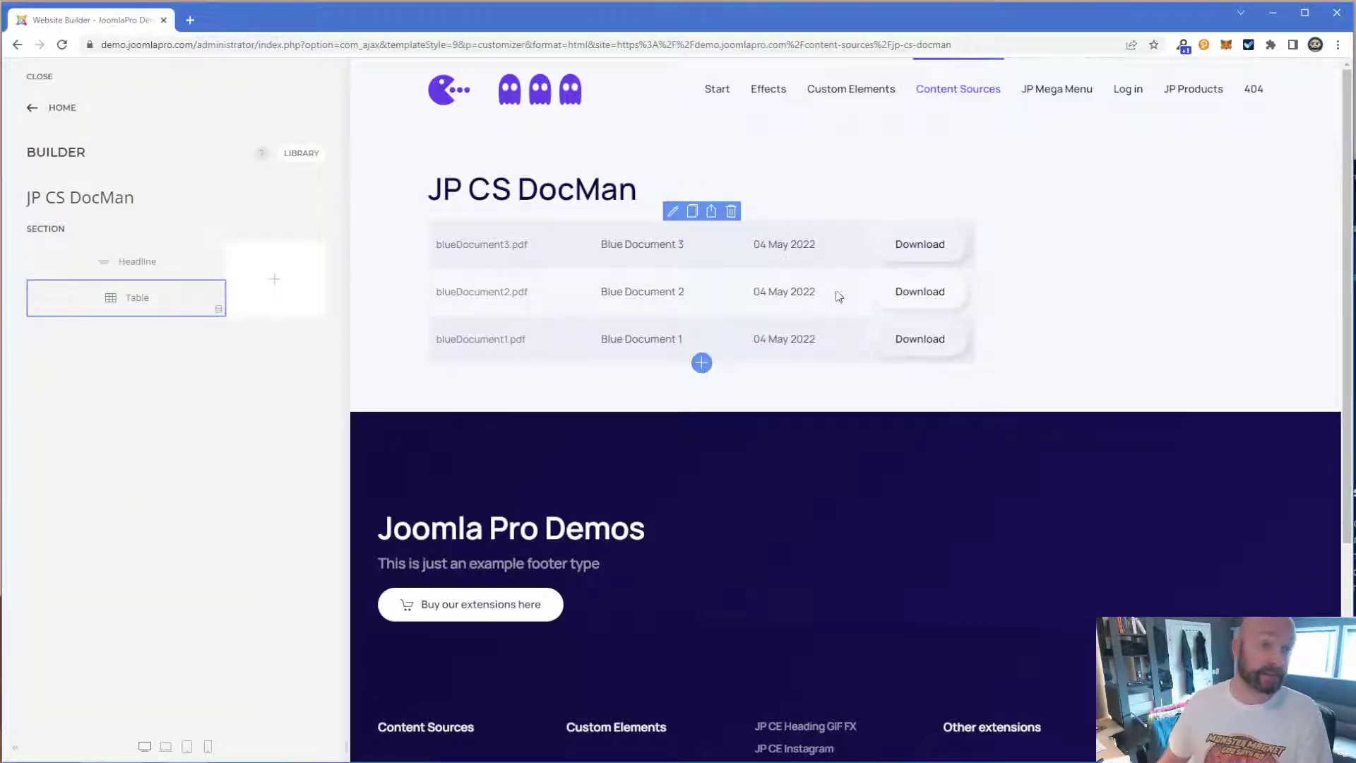
- Add a second table item sourced from the single DocMan document Red Document 1
{"action": "left_click", "coordinate": [116, 297]}
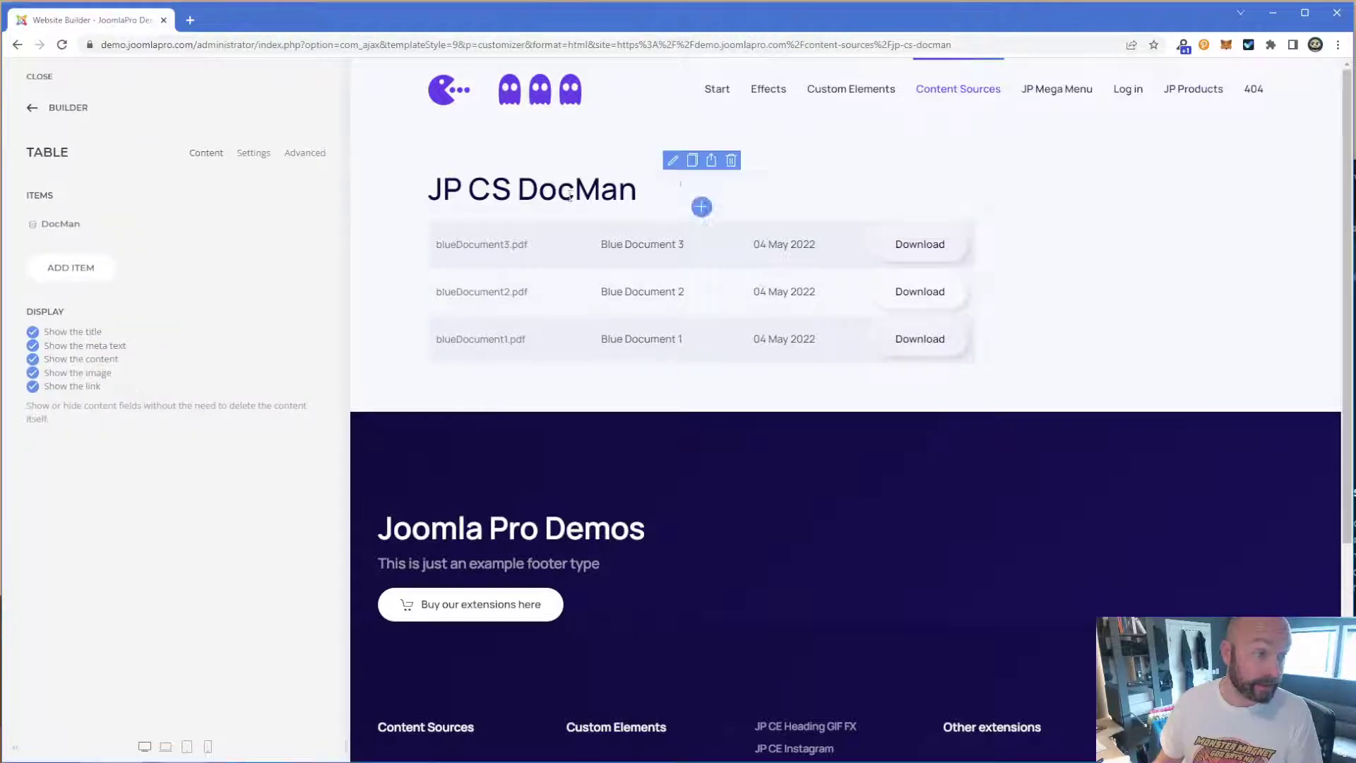
{"action": "left_click", "coordinate": [70, 267]}
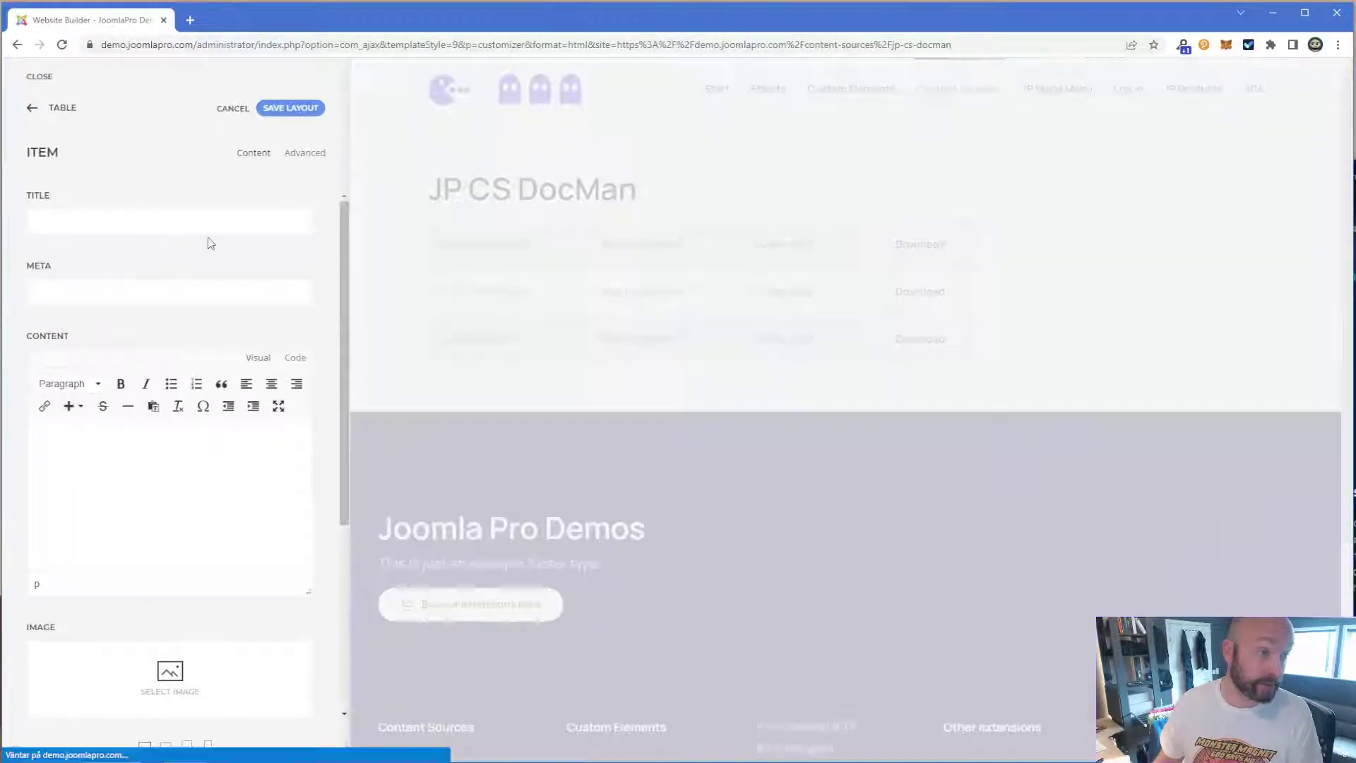
{"action": "left_click", "coordinate": [319, 160]}
{"action": "left_click", "coordinate": [131, 313]}
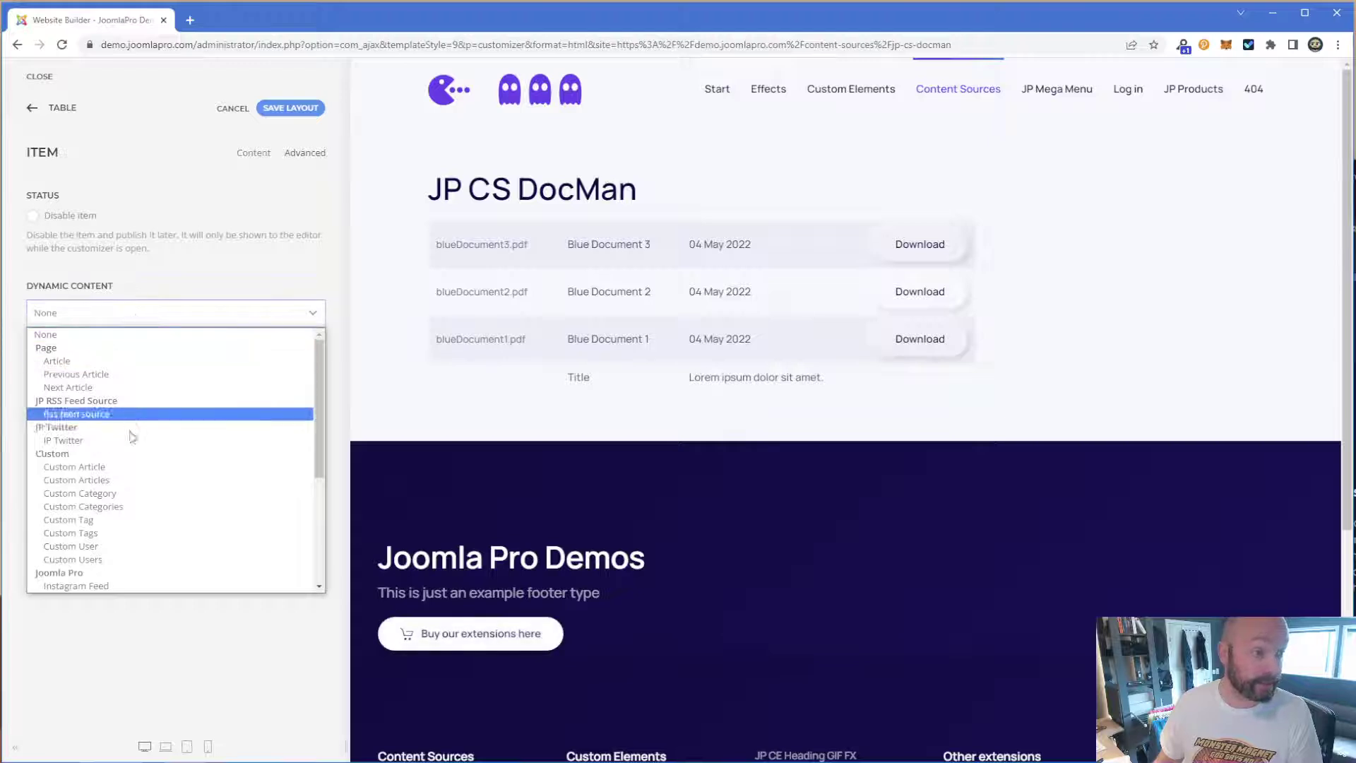
{"action": "scroll", "coordinate": [125, 481], "scroll_direction": "down", "scroll_amount": 5}
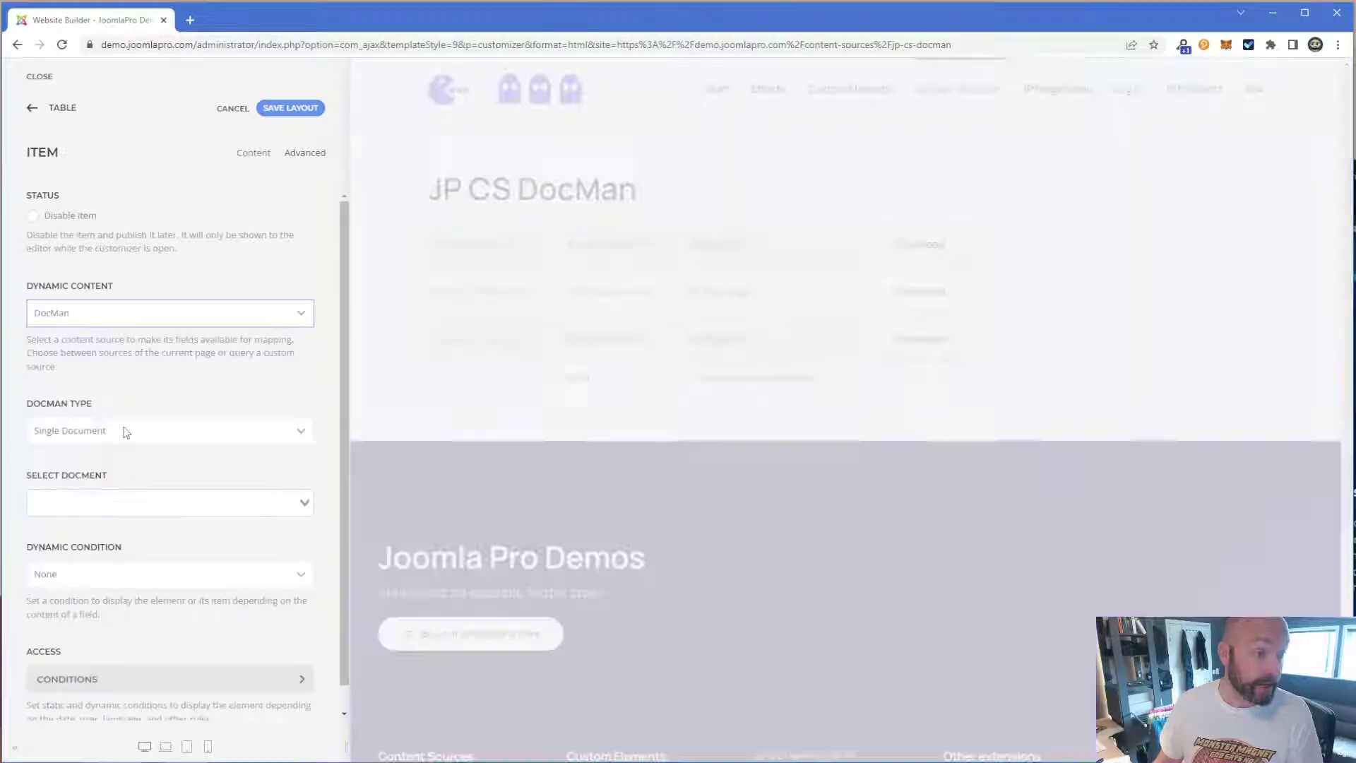
{"action": "left_click", "coordinate": [126, 433]}
{"action": "left_click", "coordinate": [85, 453]}
{"action": "left_click", "coordinate": [132, 504]}
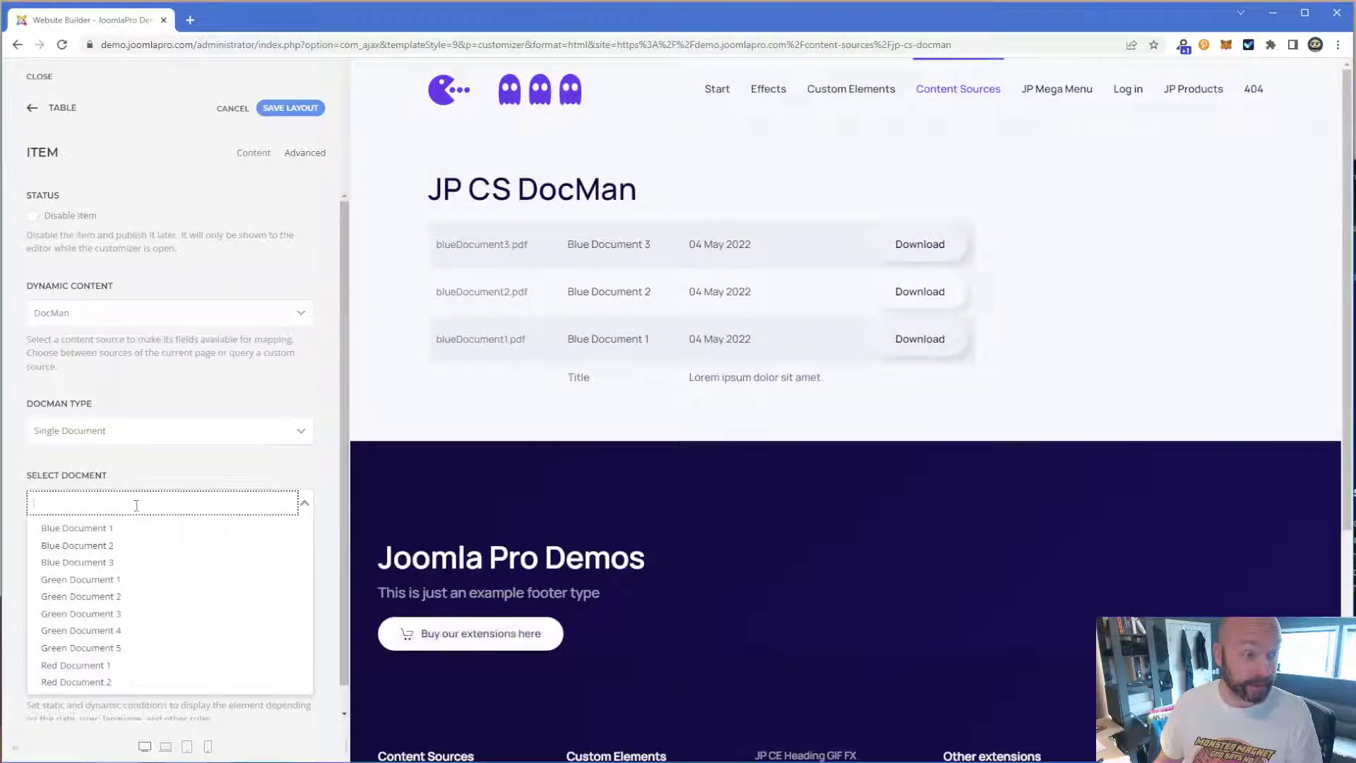
{"action": "left_click", "coordinate": [84, 663]}
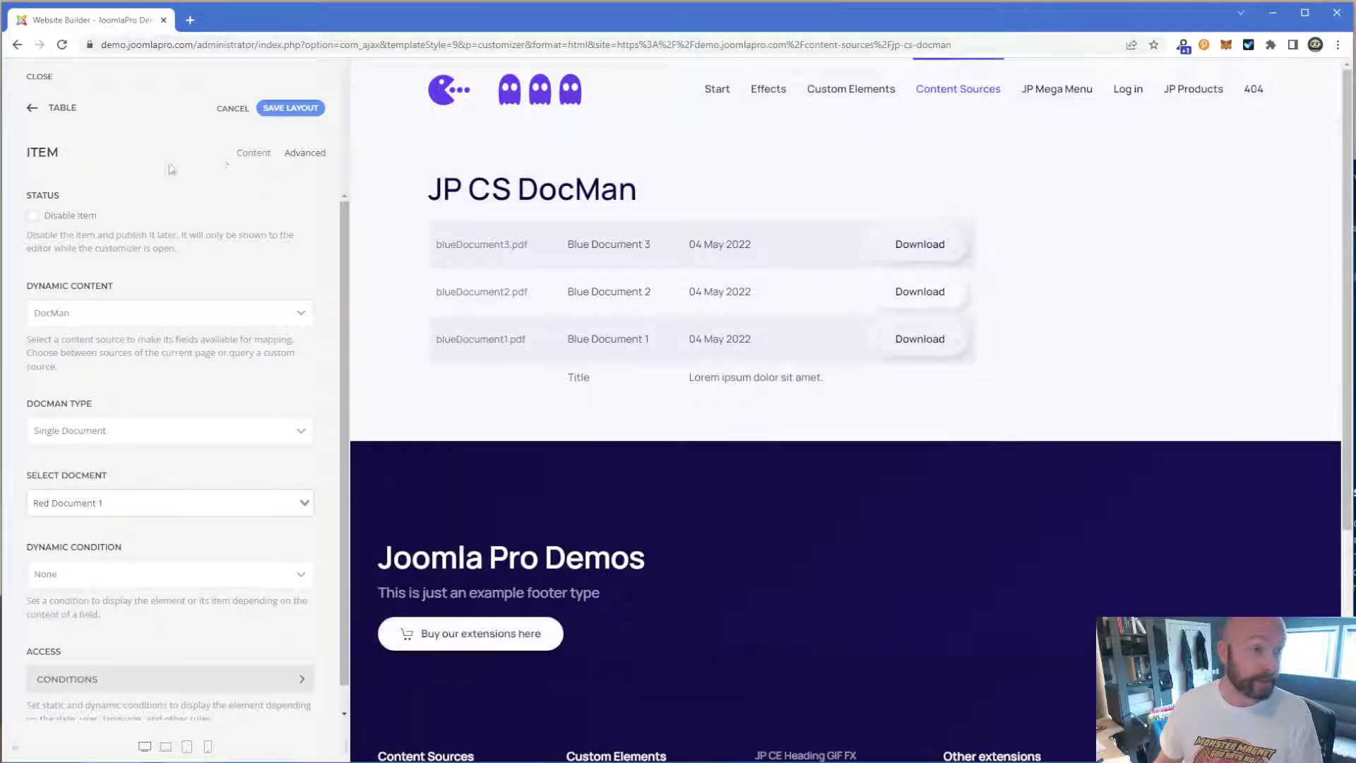
- Map its Title, Filename meta, Date content and File Link, with Download link text
{"action": "left_click", "coordinate": [257, 155]}
{"action": "left_click", "coordinate": [305, 198]}
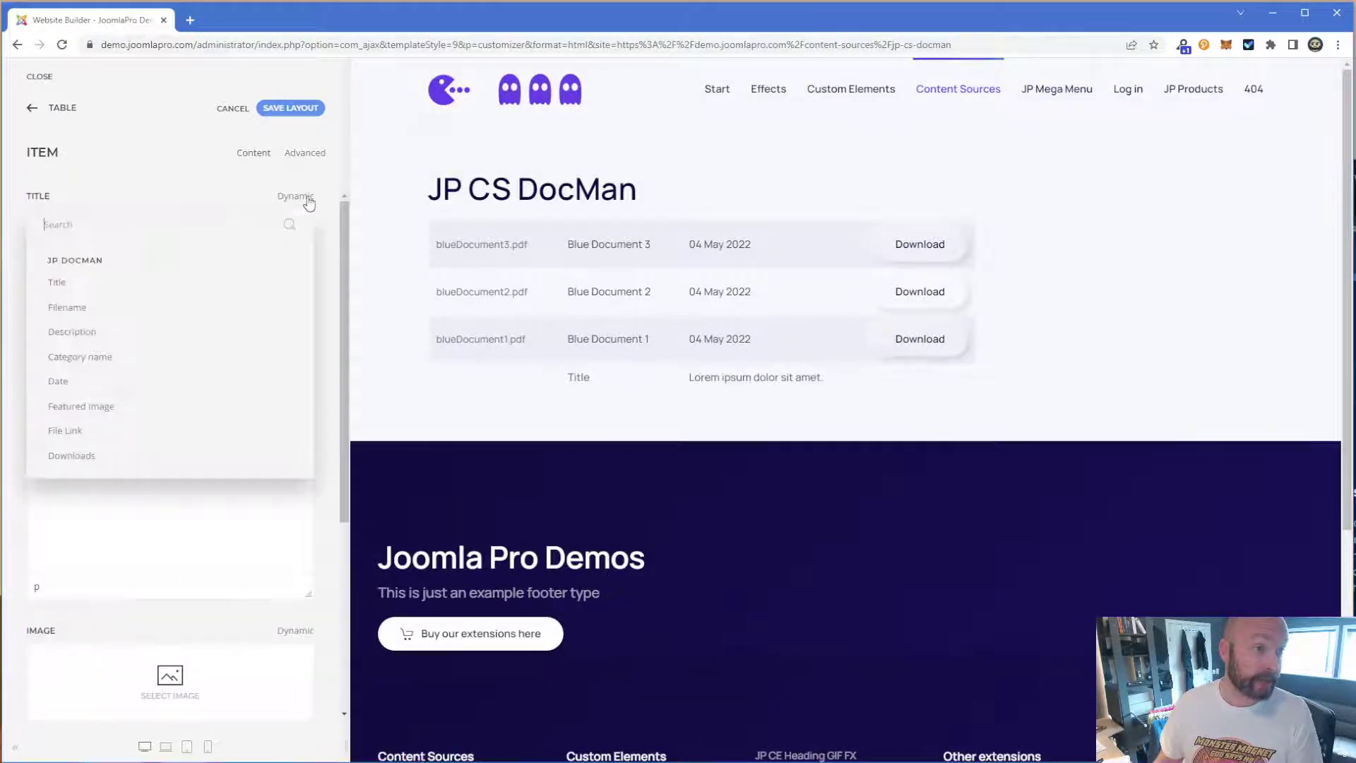
{"action": "left_click", "coordinate": [85, 281]}
{"action": "left_click", "coordinate": [295, 267]}
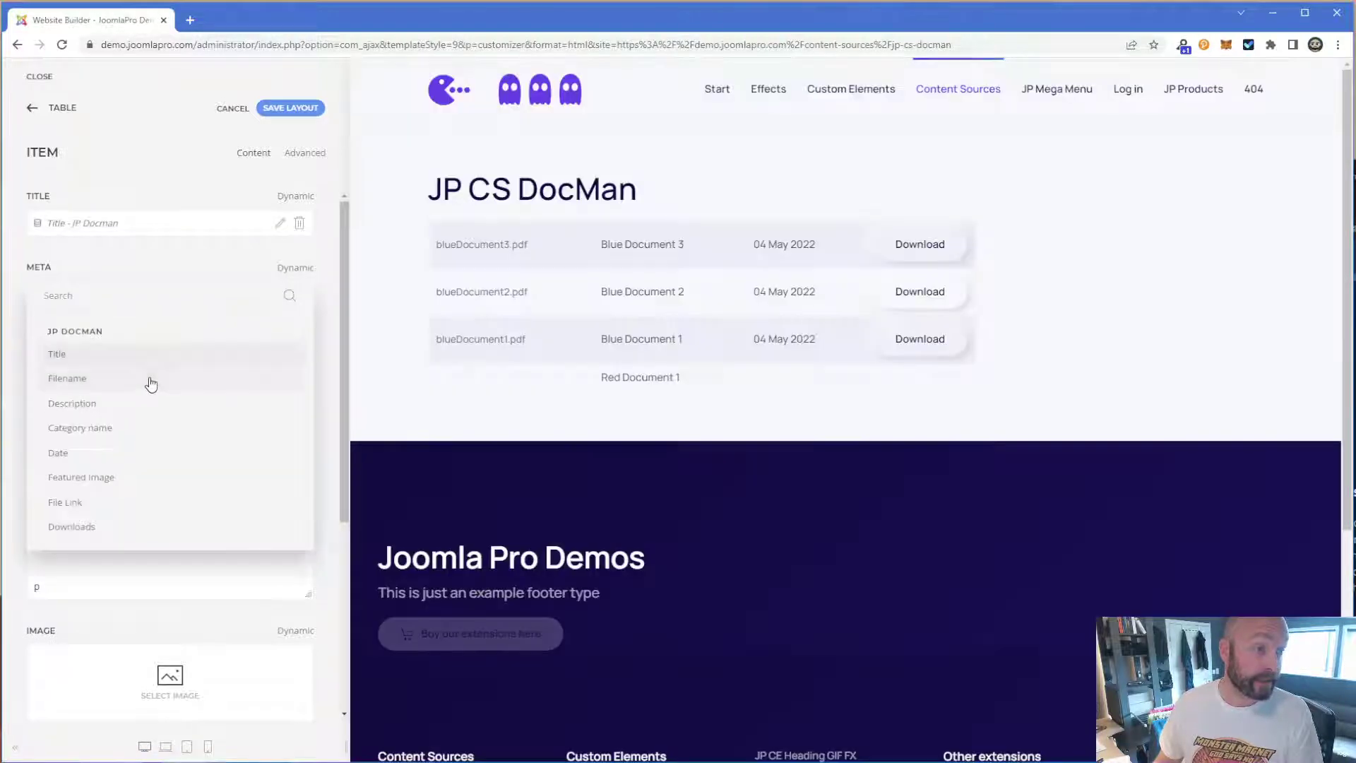
{"action": "left_click", "coordinate": [150, 381]}
{"action": "left_click", "coordinate": [295, 339]}
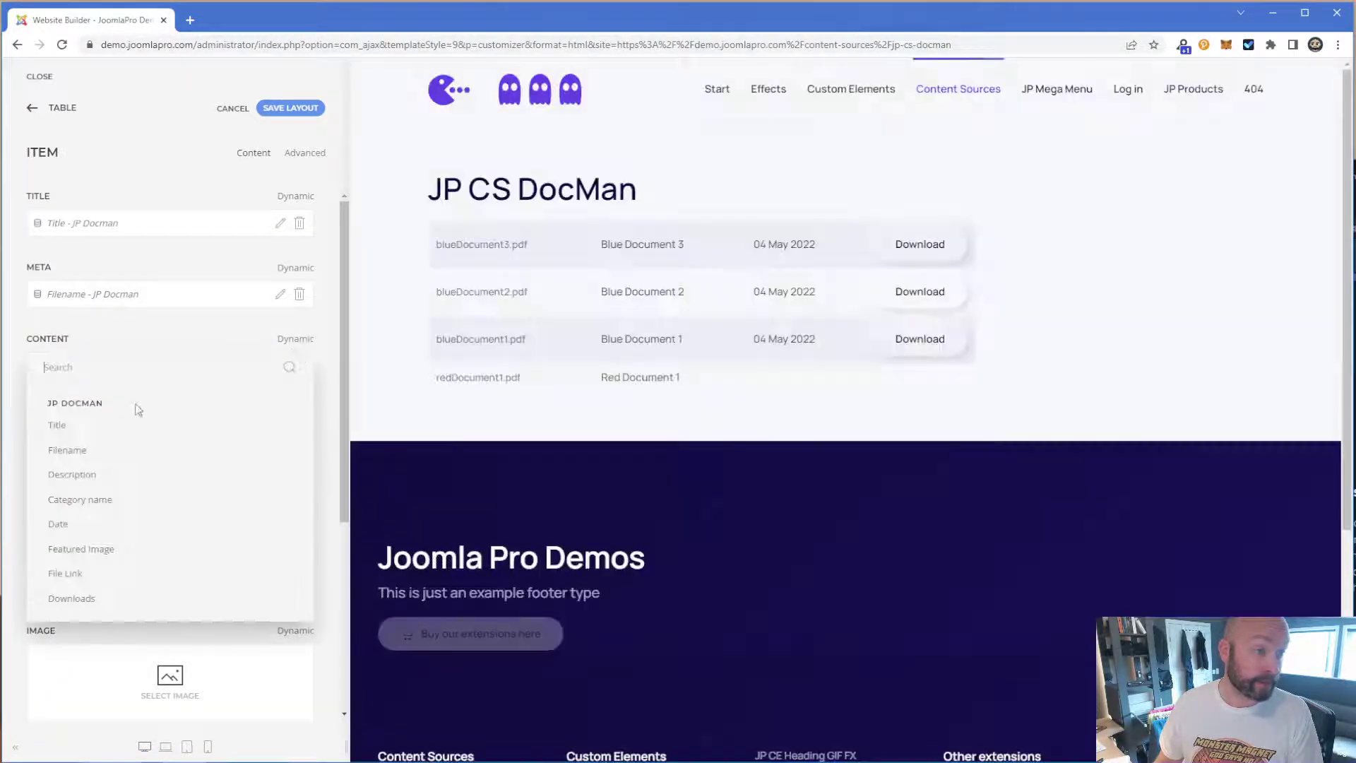
{"action": "left_click", "coordinate": [83, 520]}
{"action": "scroll", "coordinate": [177, 479], "scroll_direction": "down", "scroll_amount": 1}
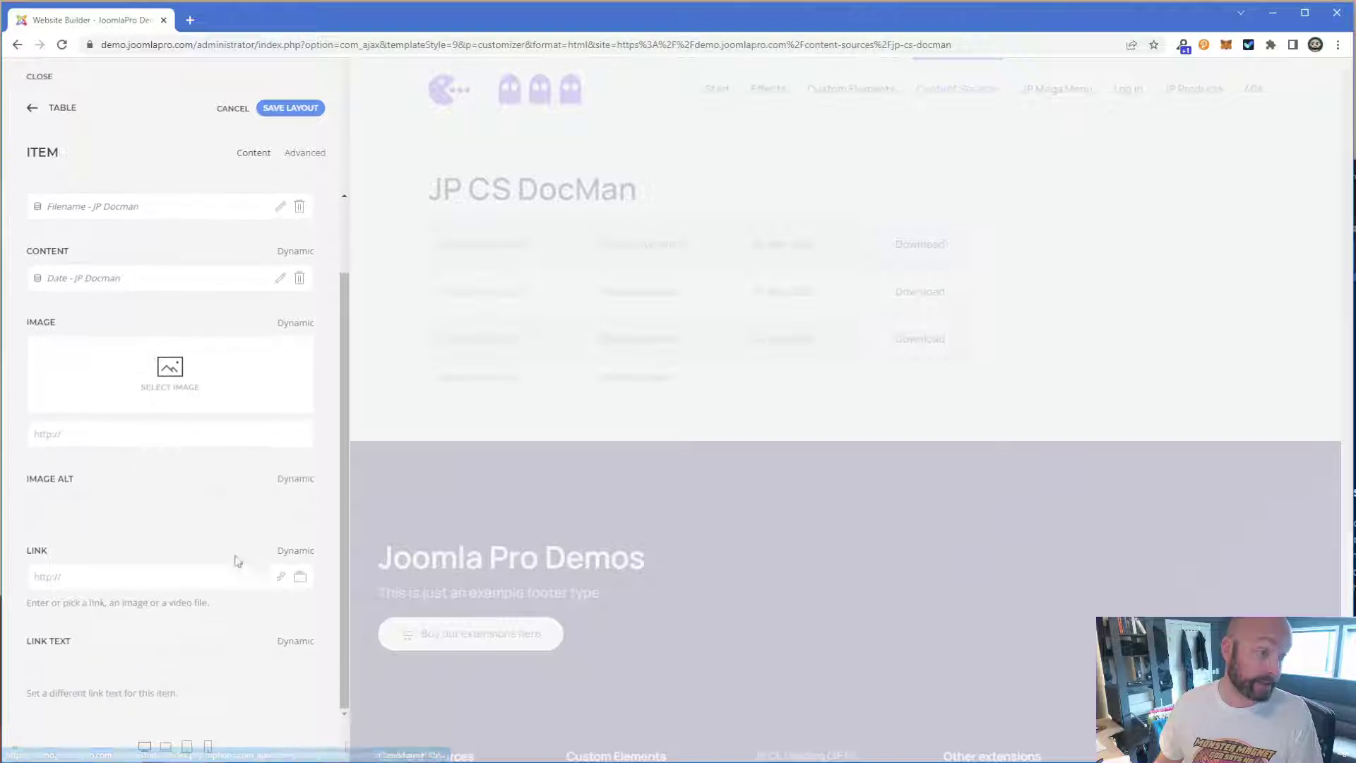
{"action": "left_click", "coordinate": [296, 550]}
{"action": "left_click", "coordinate": [99, 493]}
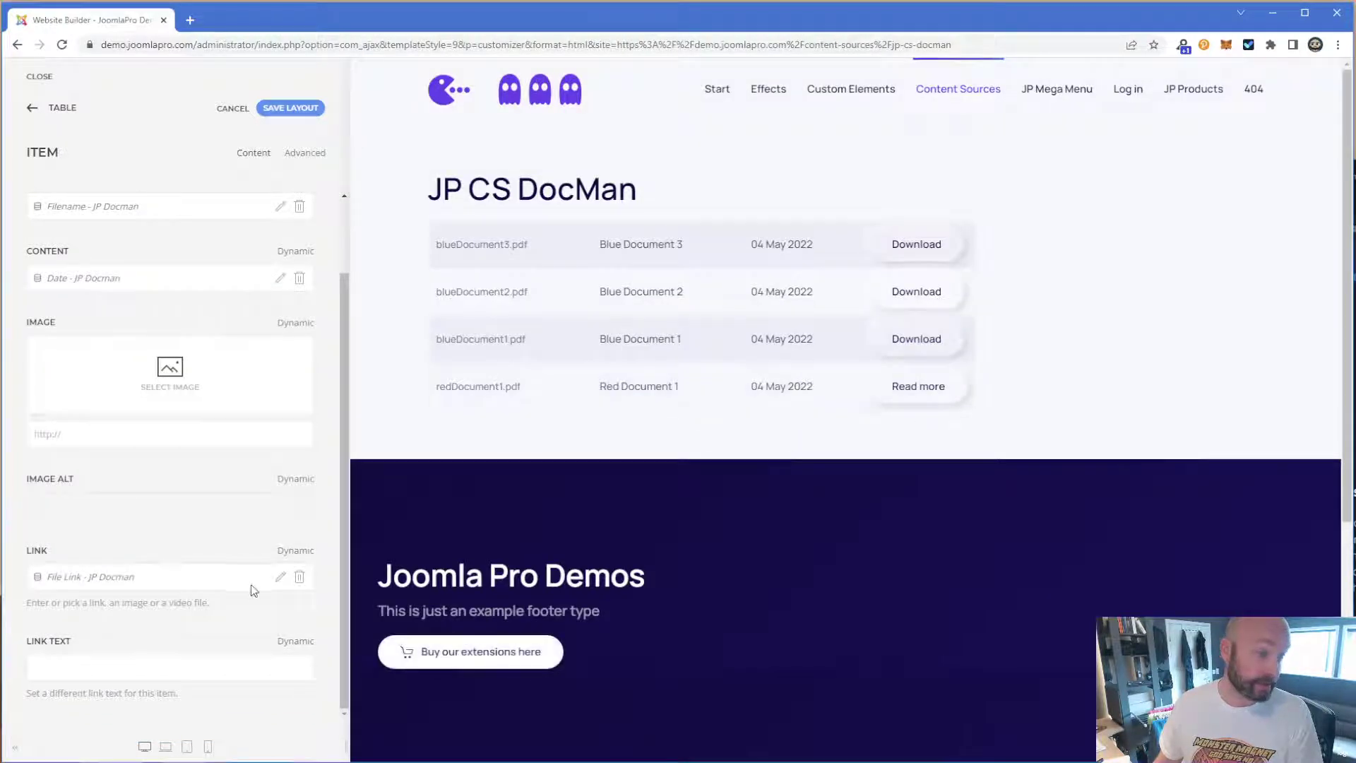
{"action": "left_click", "coordinate": [170, 664]}
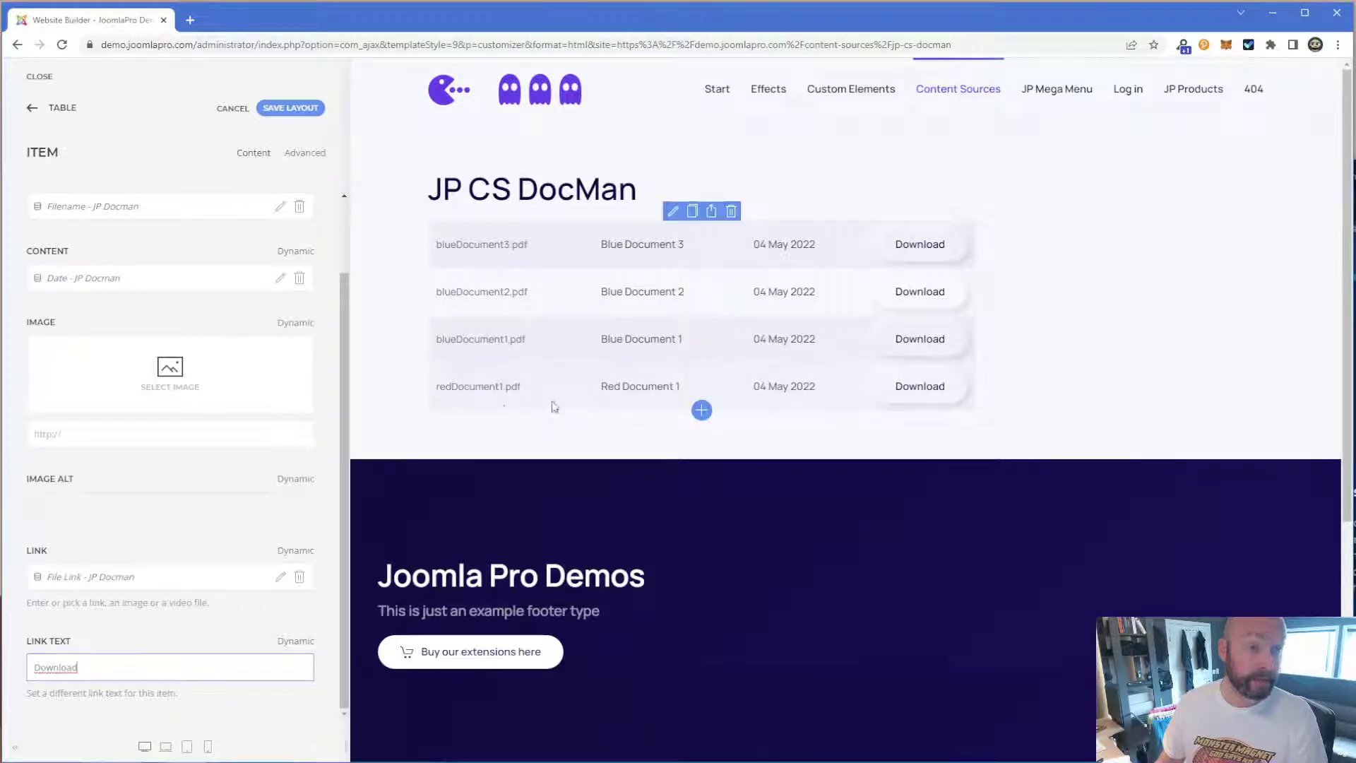
{"action": "mouse_move", "coordinate": [701, 315]}
{"action": "type", "text": "Download"}
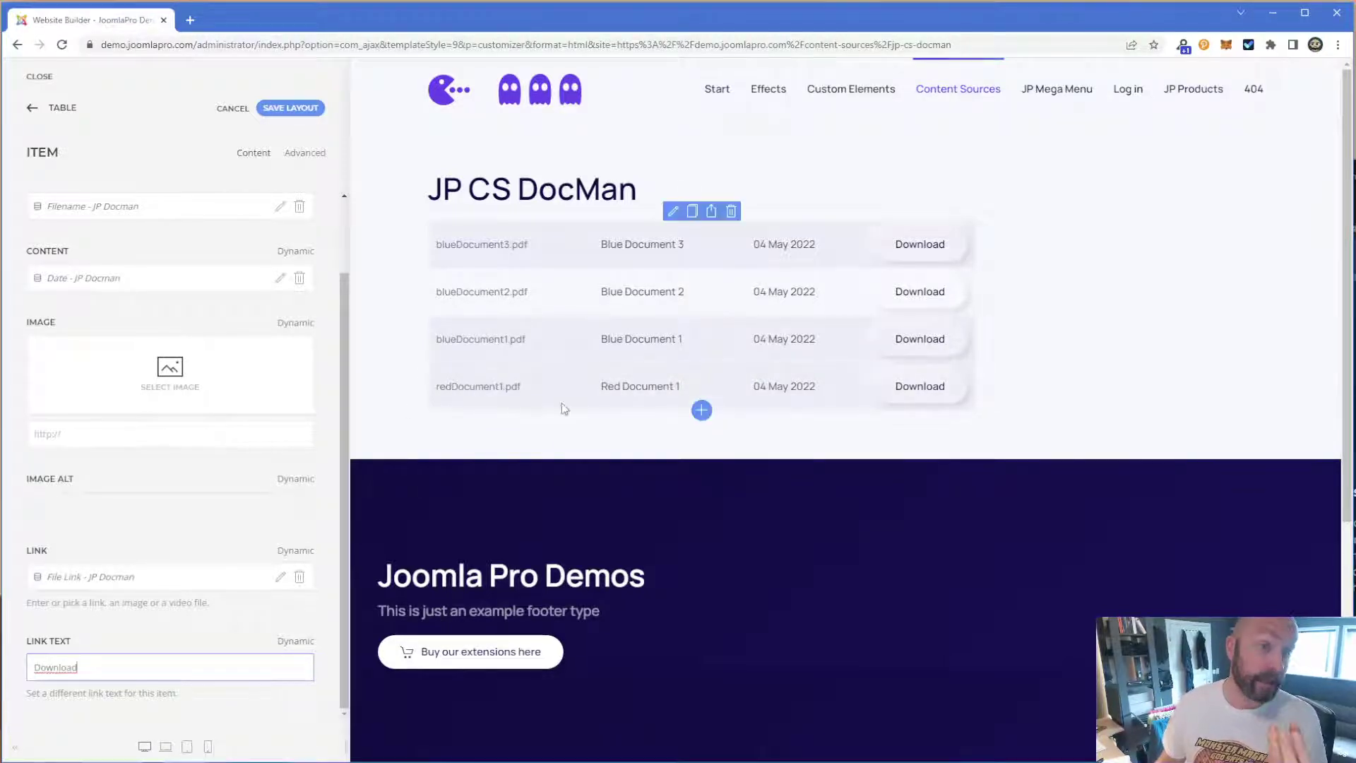
{"action": "left_click", "coordinate": [64, 110]}
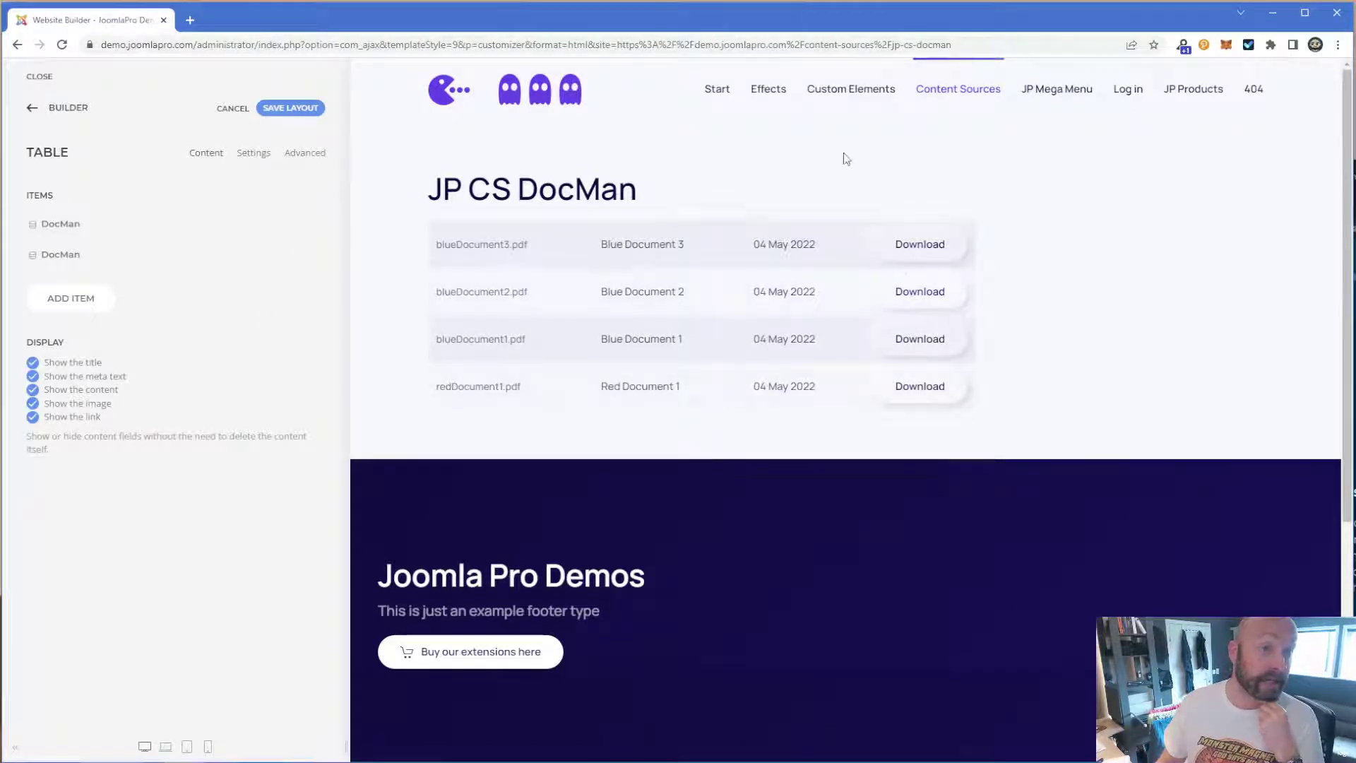
- Add a List element below the table and open its item
{"action": "left_click", "coordinate": [70, 111]}
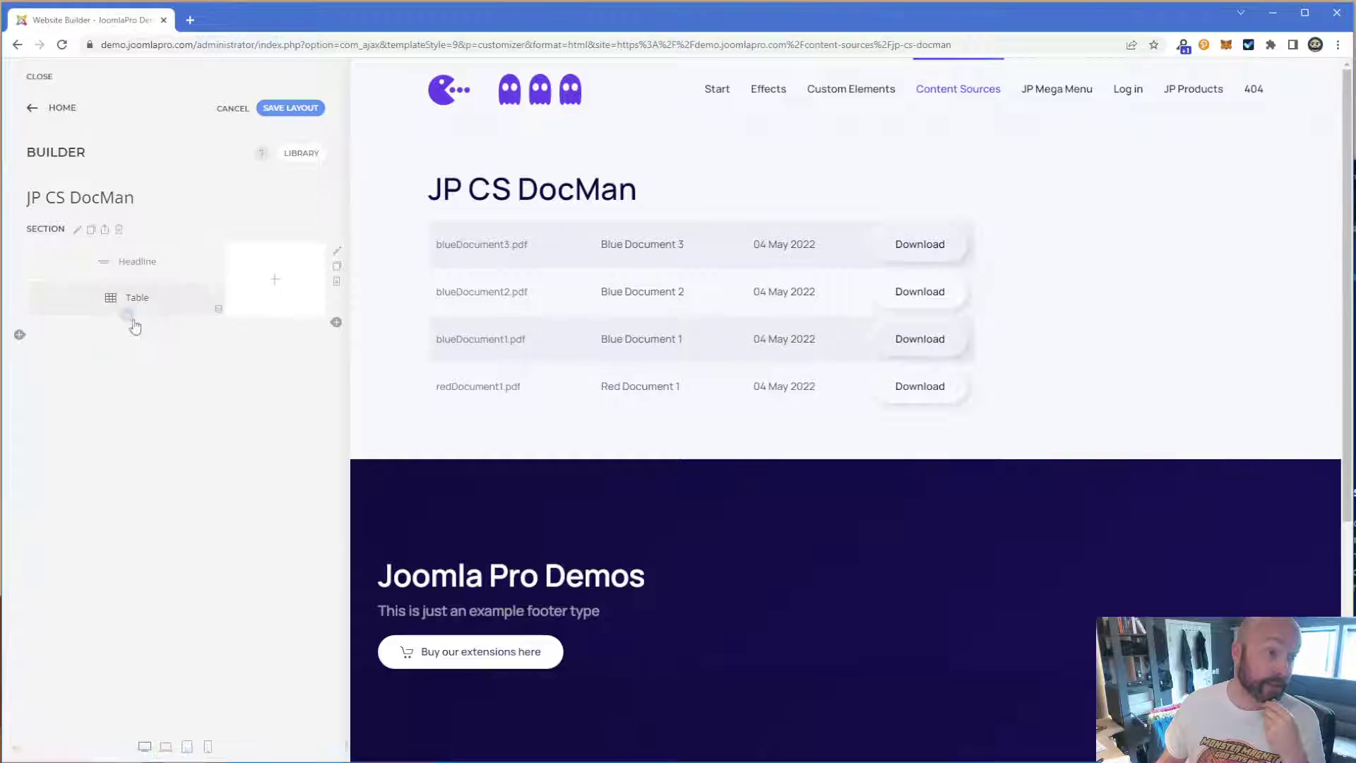
{"action": "left_click", "coordinate": [176, 351]}
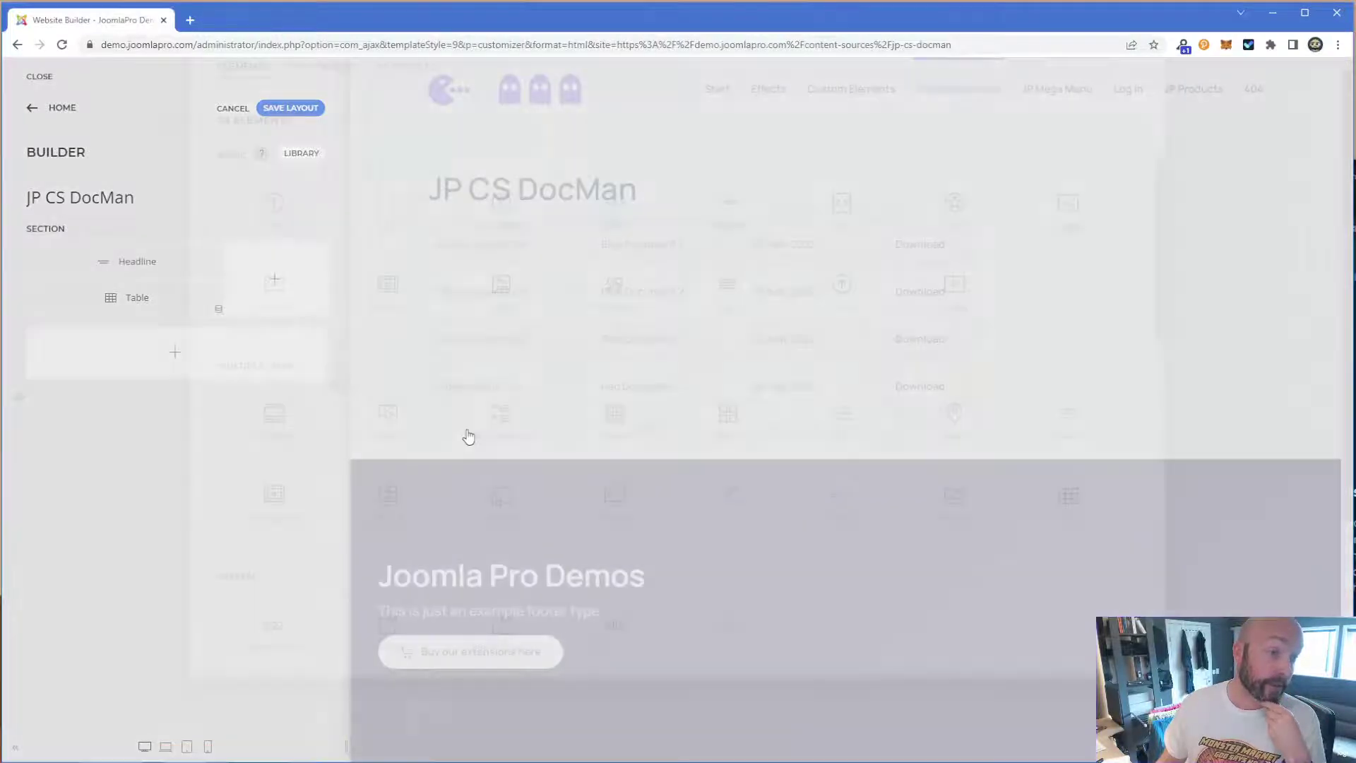
{"action": "left_click", "coordinate": [856, 488]}
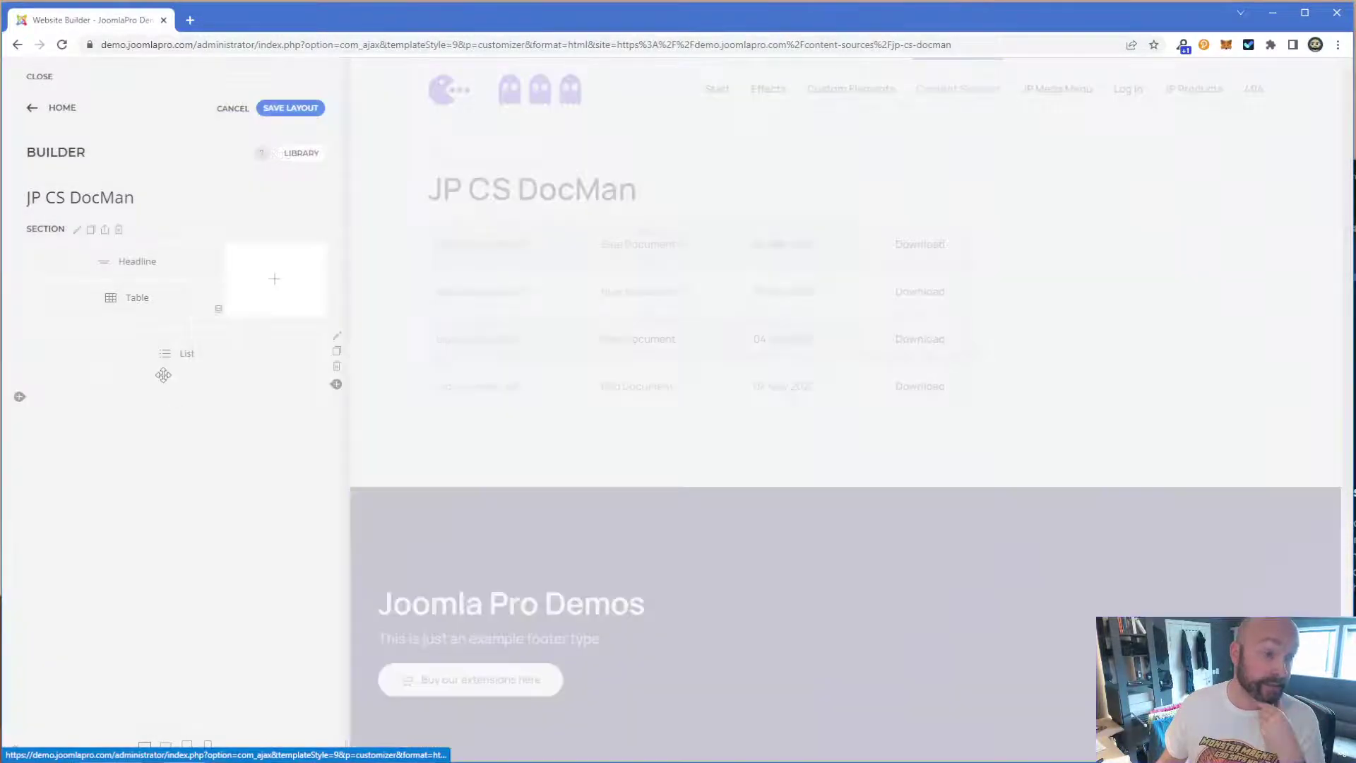
{"action": "left_click", "coordinate": [80, 252]}
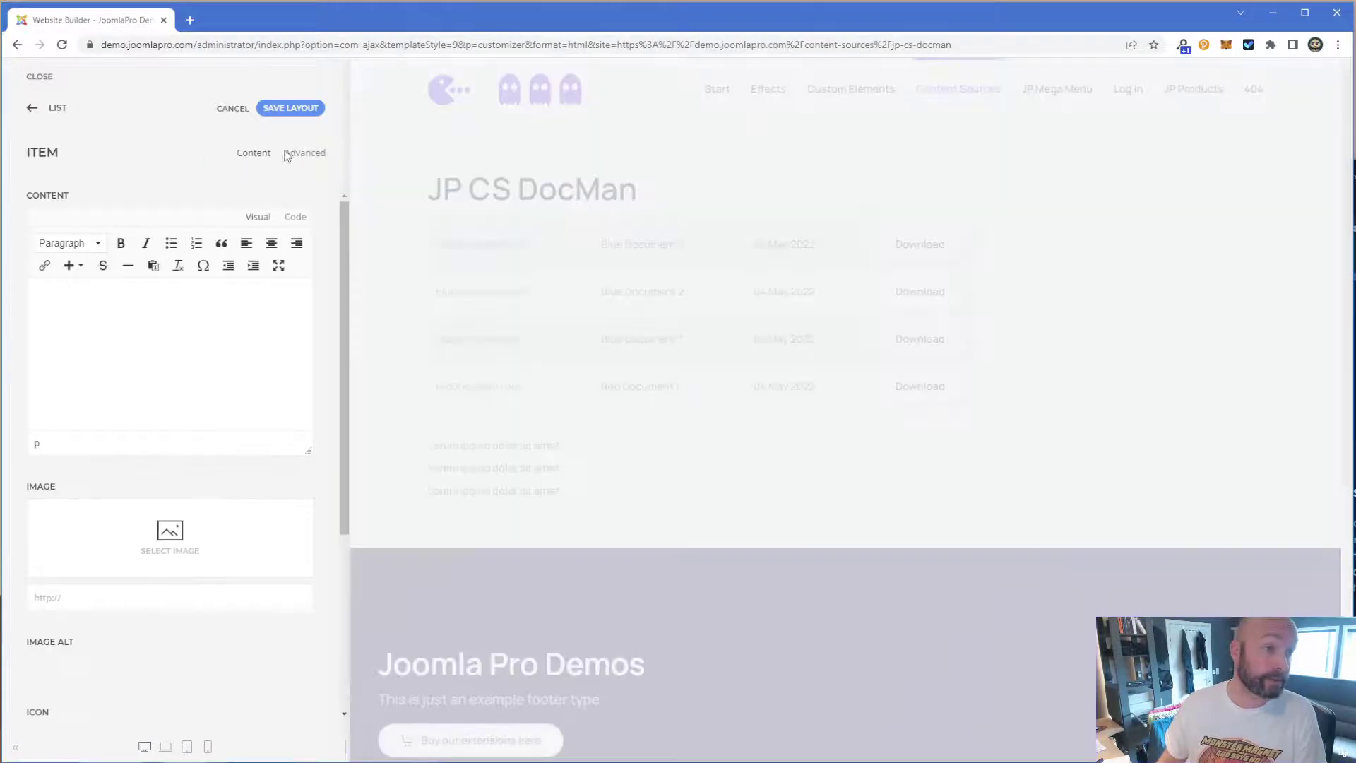
- Source the list item from the DocMan folder Category Green, quantity 99
{"action": "left_click", "coordinate": [303, 152]}
{"action": "left_click", "coordinate": [159, 313]}
{"action": "scroll", "coordinate": [138, 454], "scroll_direction": "down", "scroll_amount": 3}
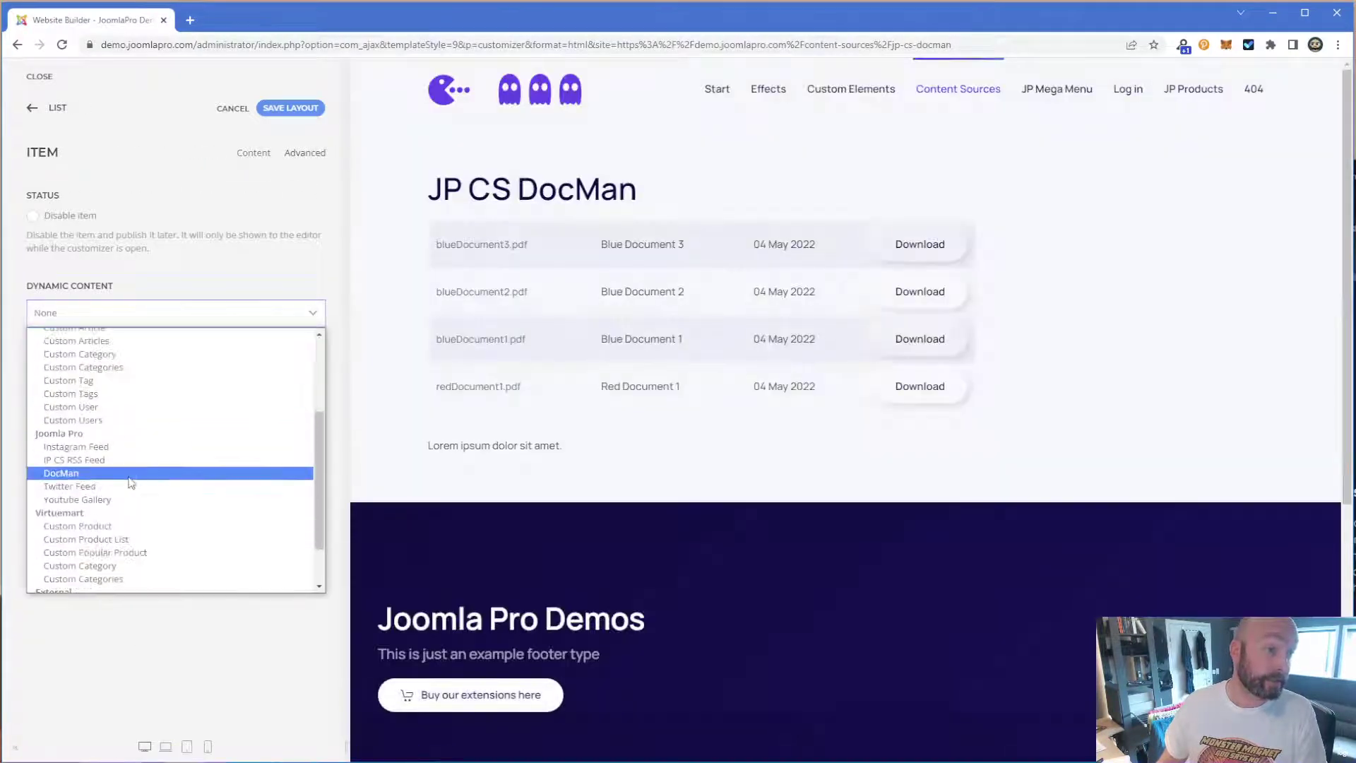
{"action": "left_click", "coordinate": [63, 473]}
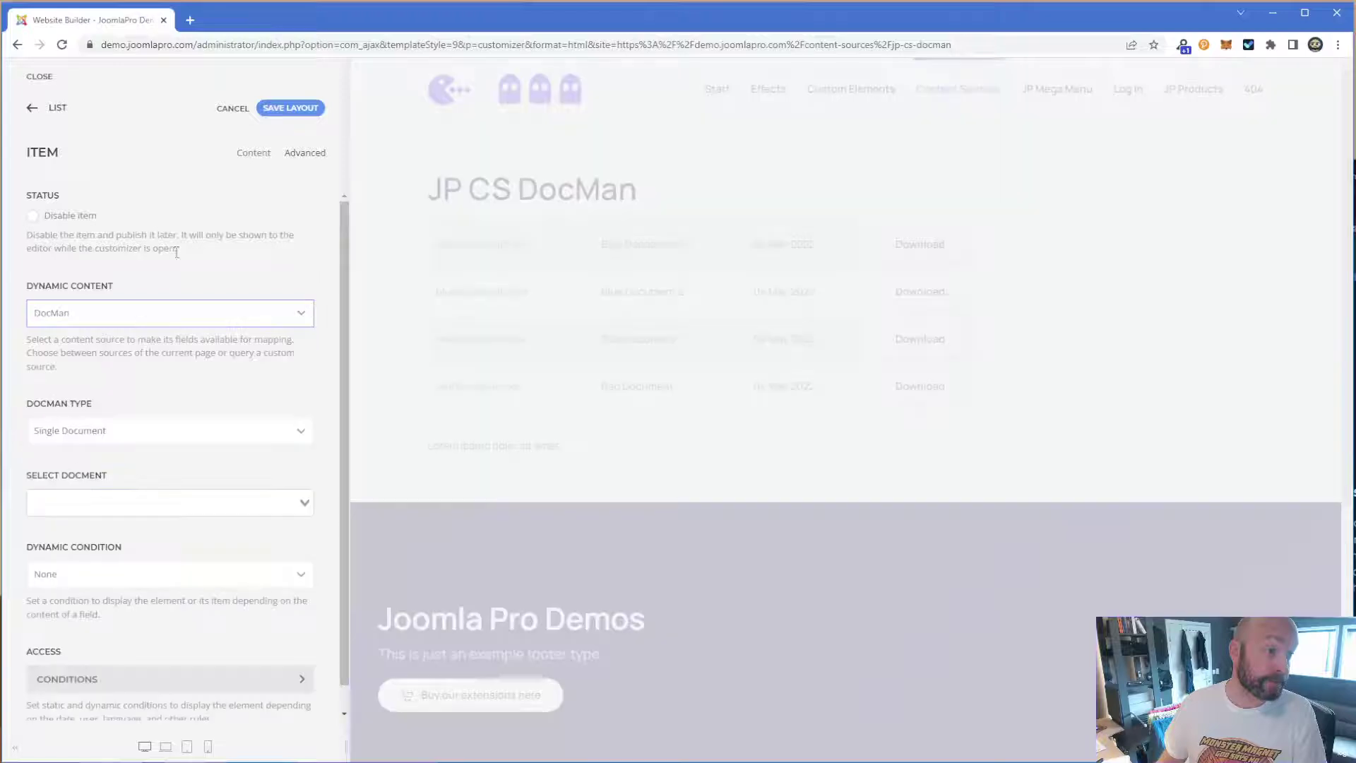
{"action": "left_click", "coordinate": [160, 431]}
{"action": "left_click", "coordinate": [64, 463]}
{"action": "left_click", "coordinate": [109, 496]}
{"action": "left_click", "coordinate": [100, 545]}
{"action": "double_click", "coordinate": [69, 573]}
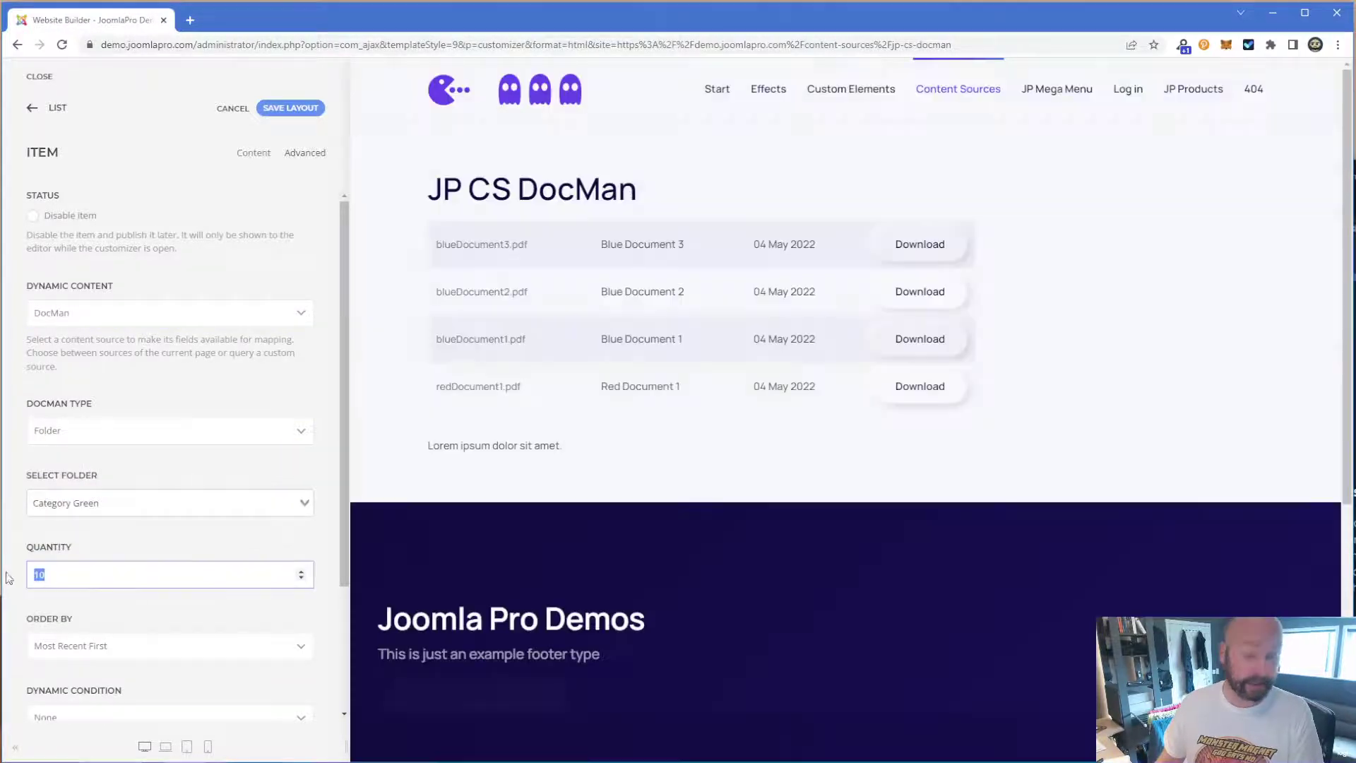
{"action": "type", "text": "99"}
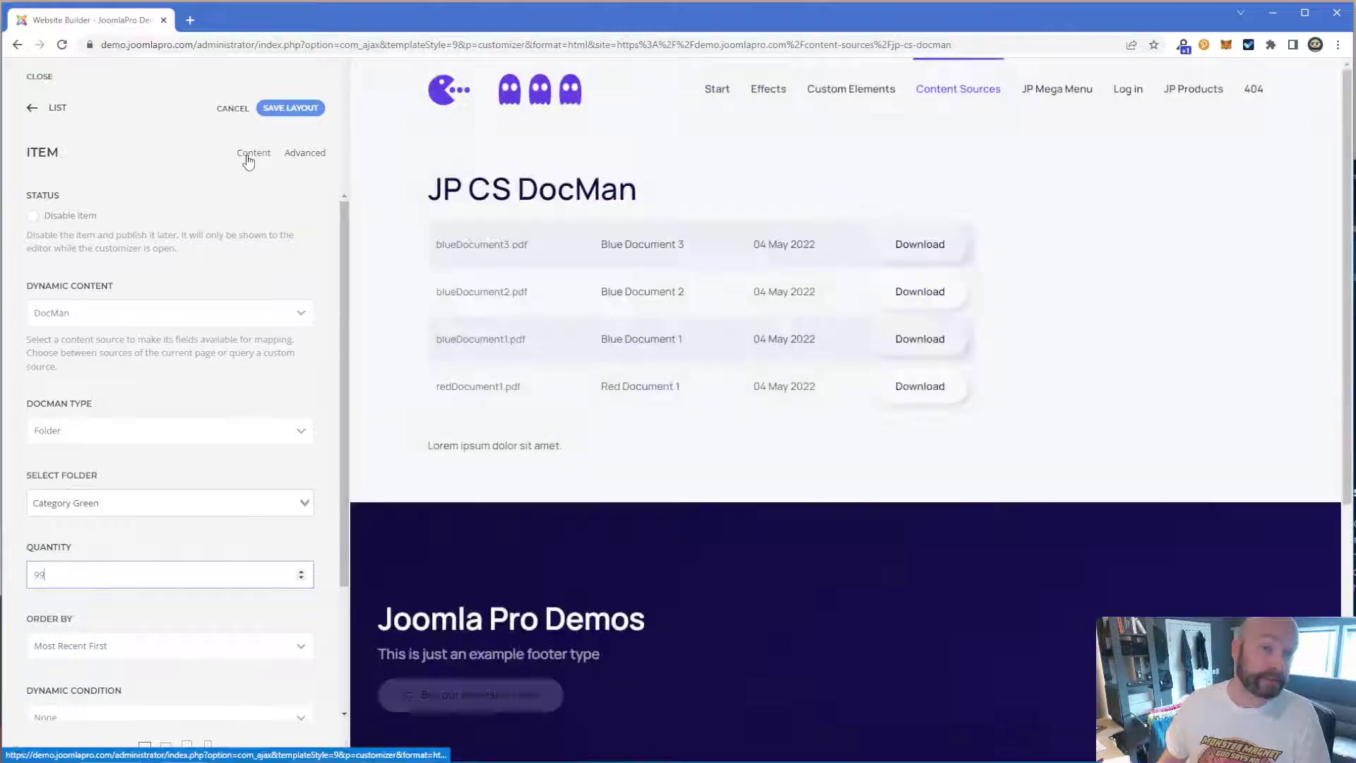
- Map content to Title, add a red Danger file-pdf icon, and link to File Link
{"action": "left_click", "coordinate": [252, 154]}
{"action": "left_click", "coordinate": [296, 197]}
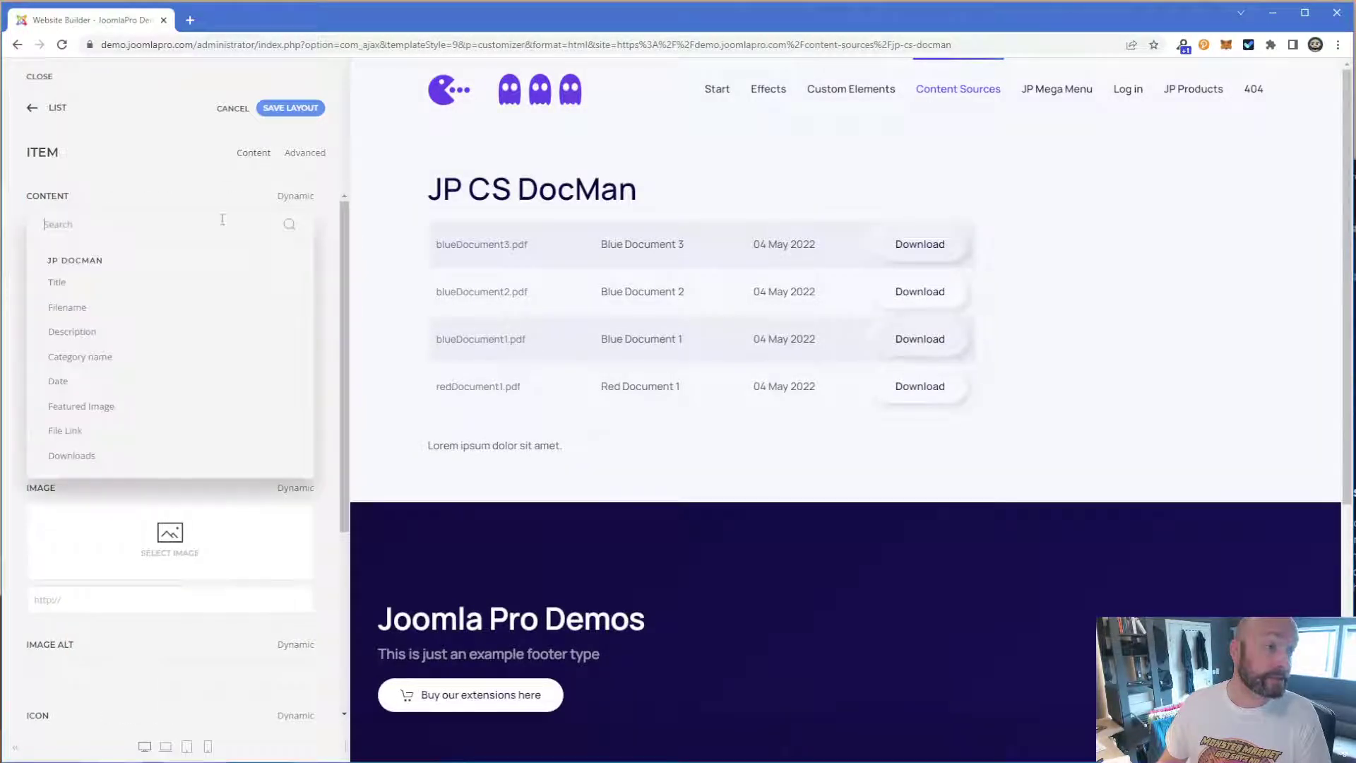
{"action": "left_click", "coordinate": [69, 286]}
{"action": "scroll", "coordinate": [288, 264], "scroll_direction": "down", "scroll_amount": 2}
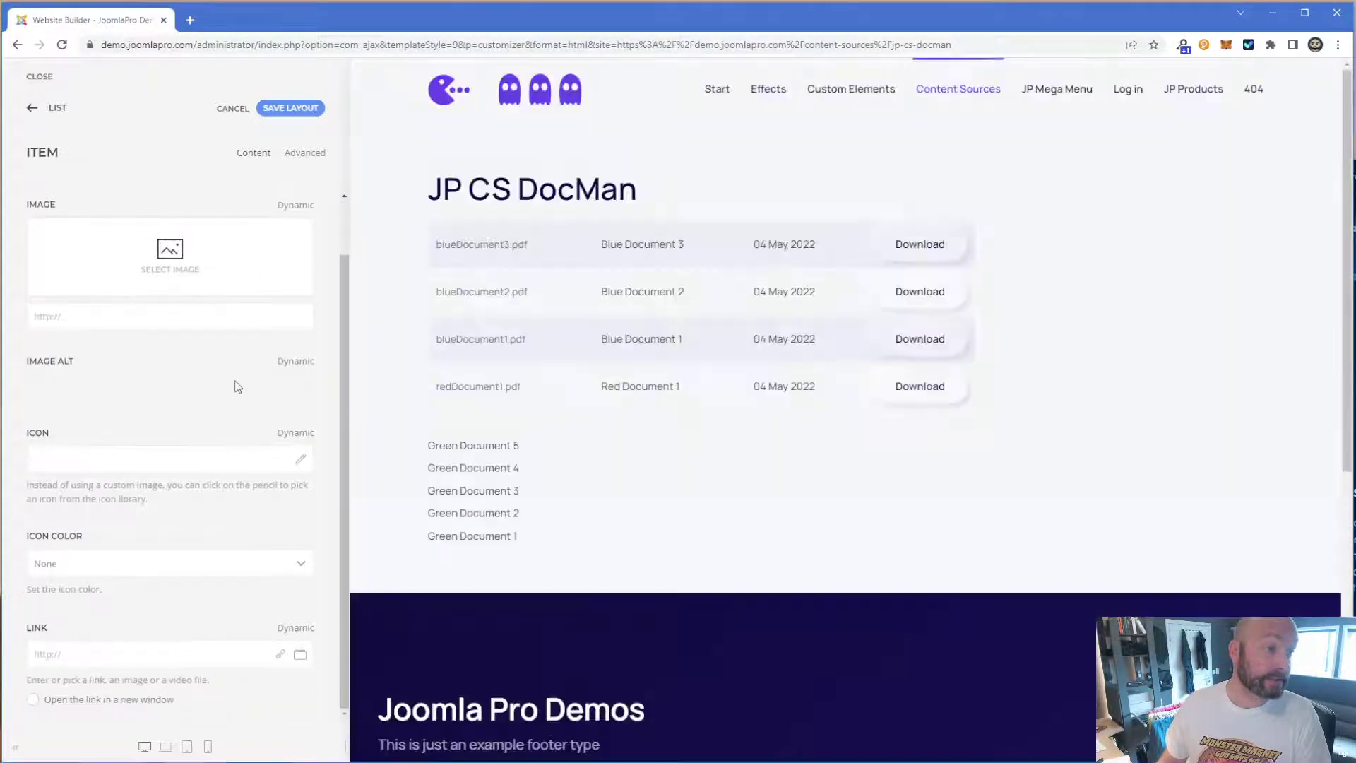
{"action": "left_click", "coordinate": [293, 433]}
{"action": "left_click", "coordinate": [189, 448]}
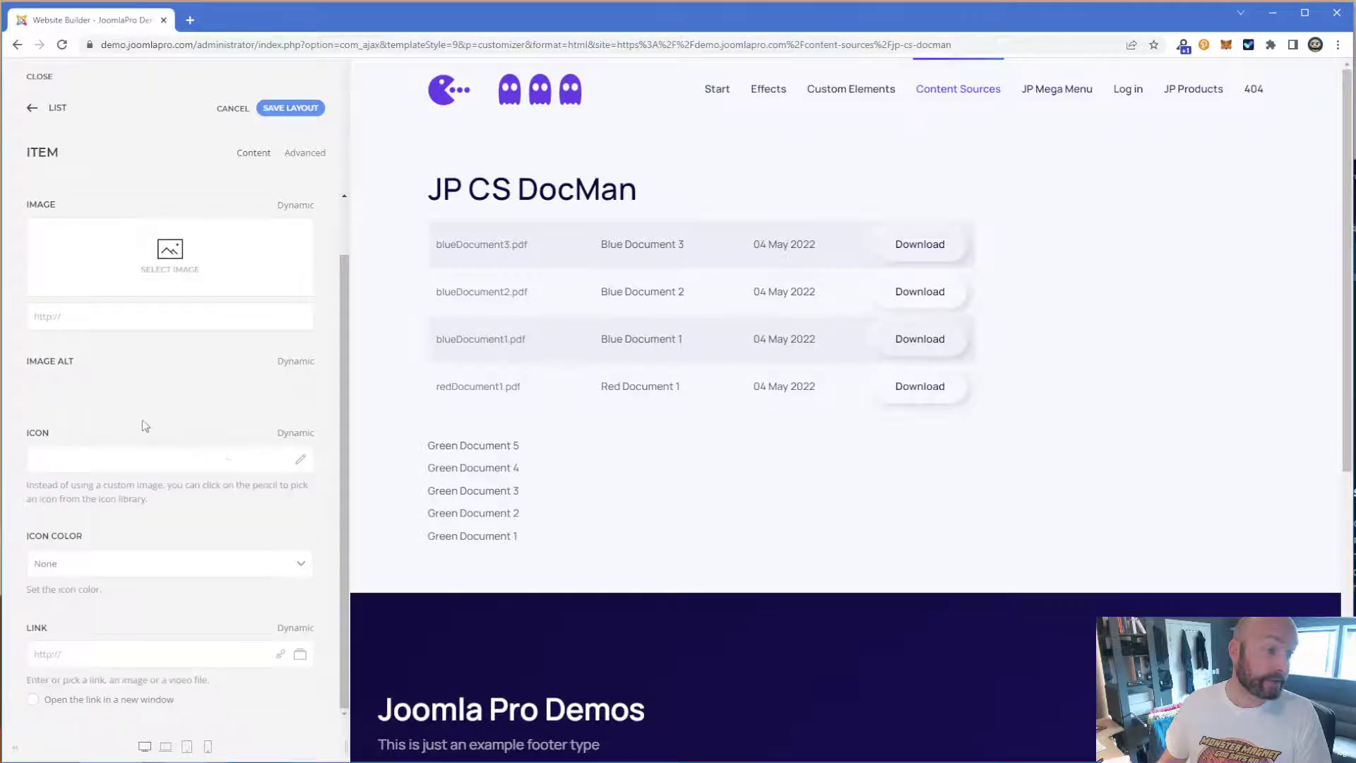
{"action": "left_click", "coordinate": [302, 462]}
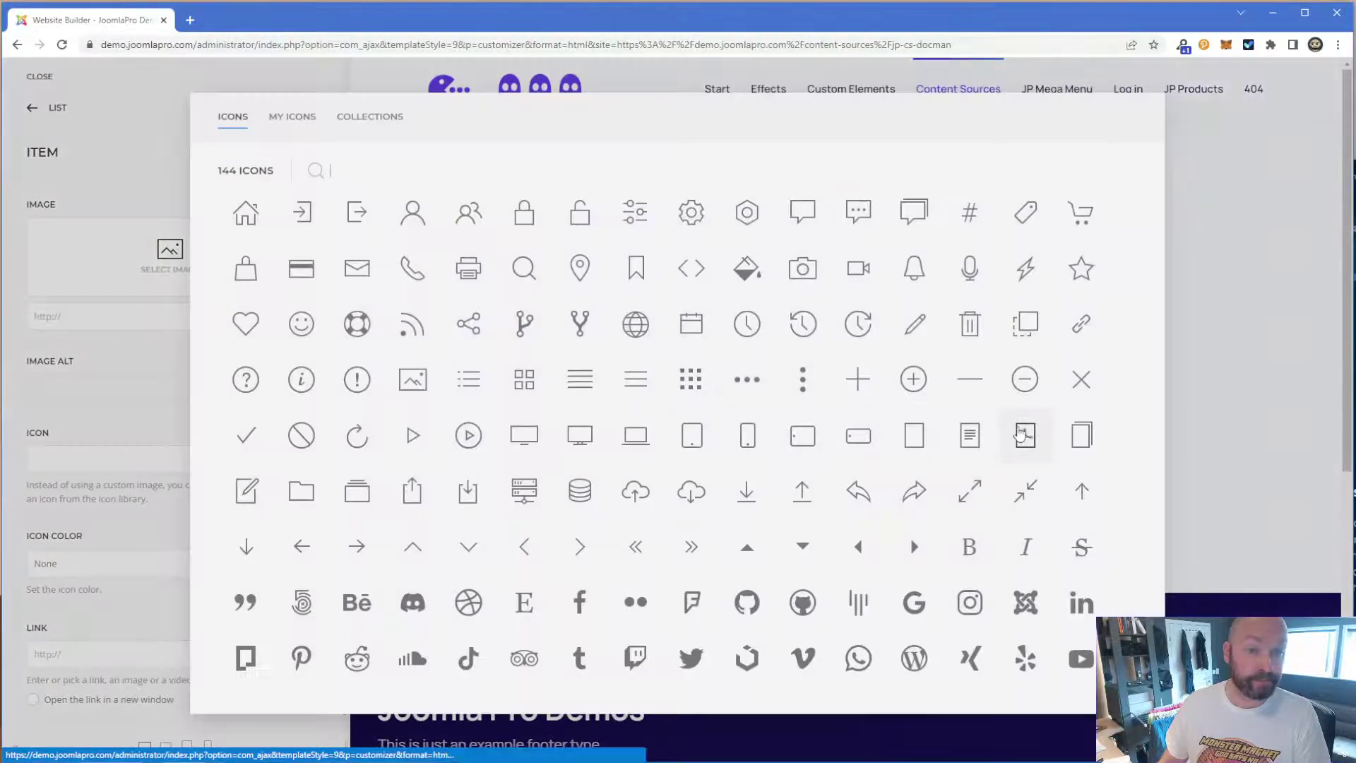
{"action": "left_click", "coordinate": [1023, 434]}
{"action": "left_click", "coordinate": [207, 563]}
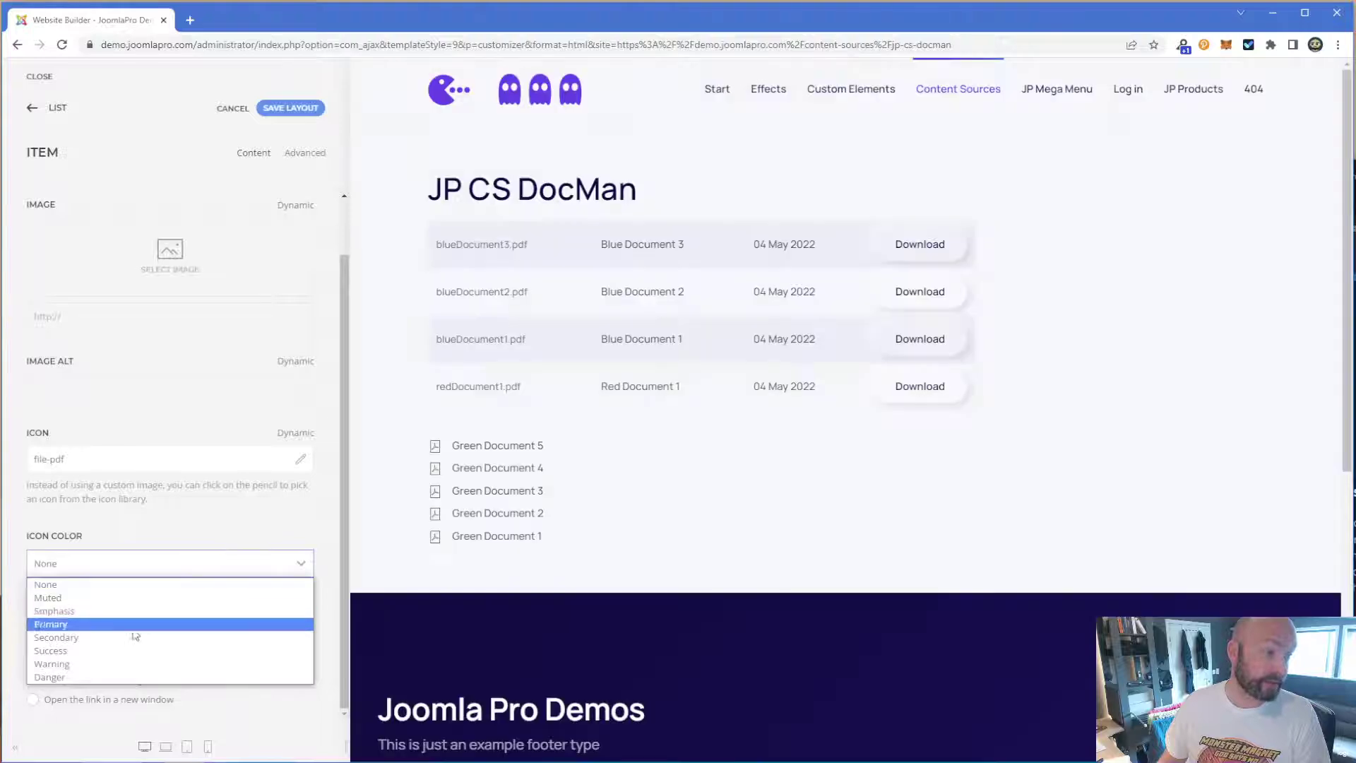
{"action": "left_click", "coordinate": [108, 677]}
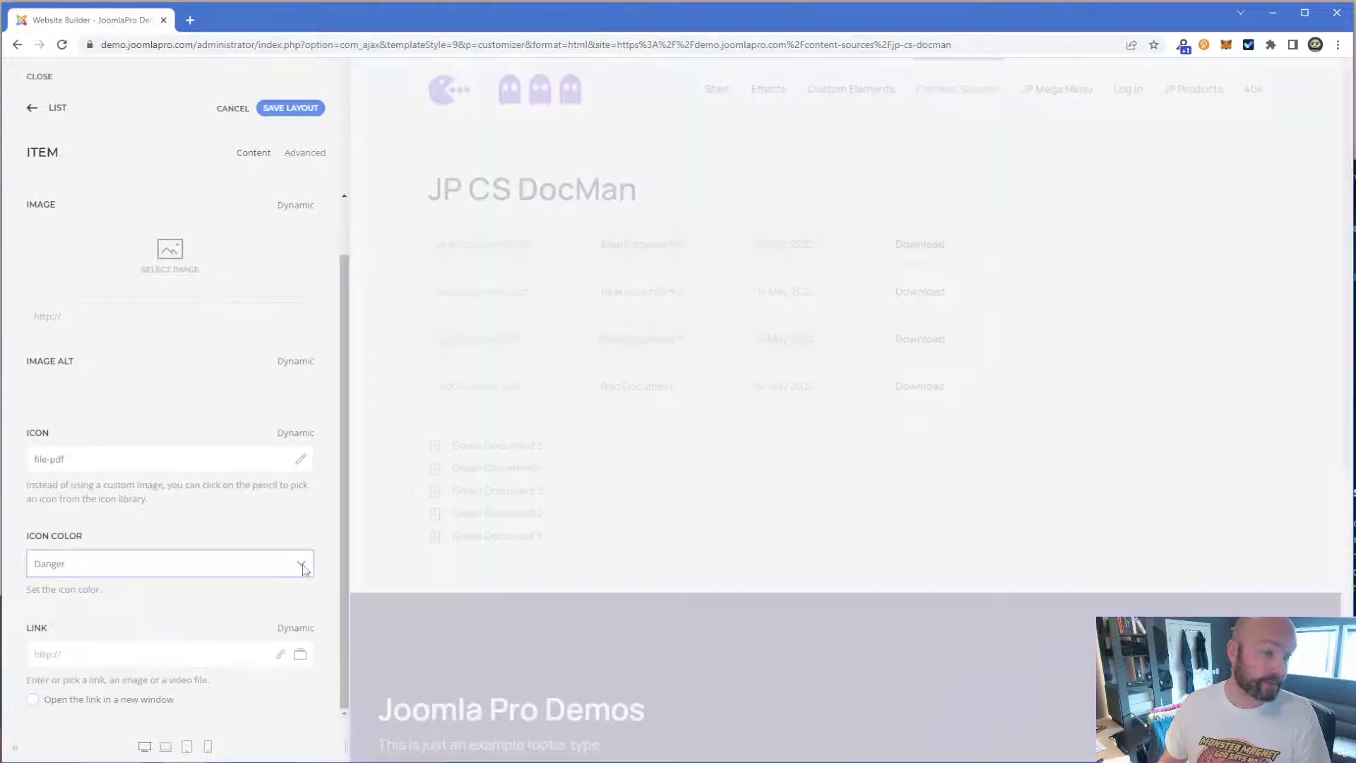
{"action": "left_click", "coordinate": [298, 628]}
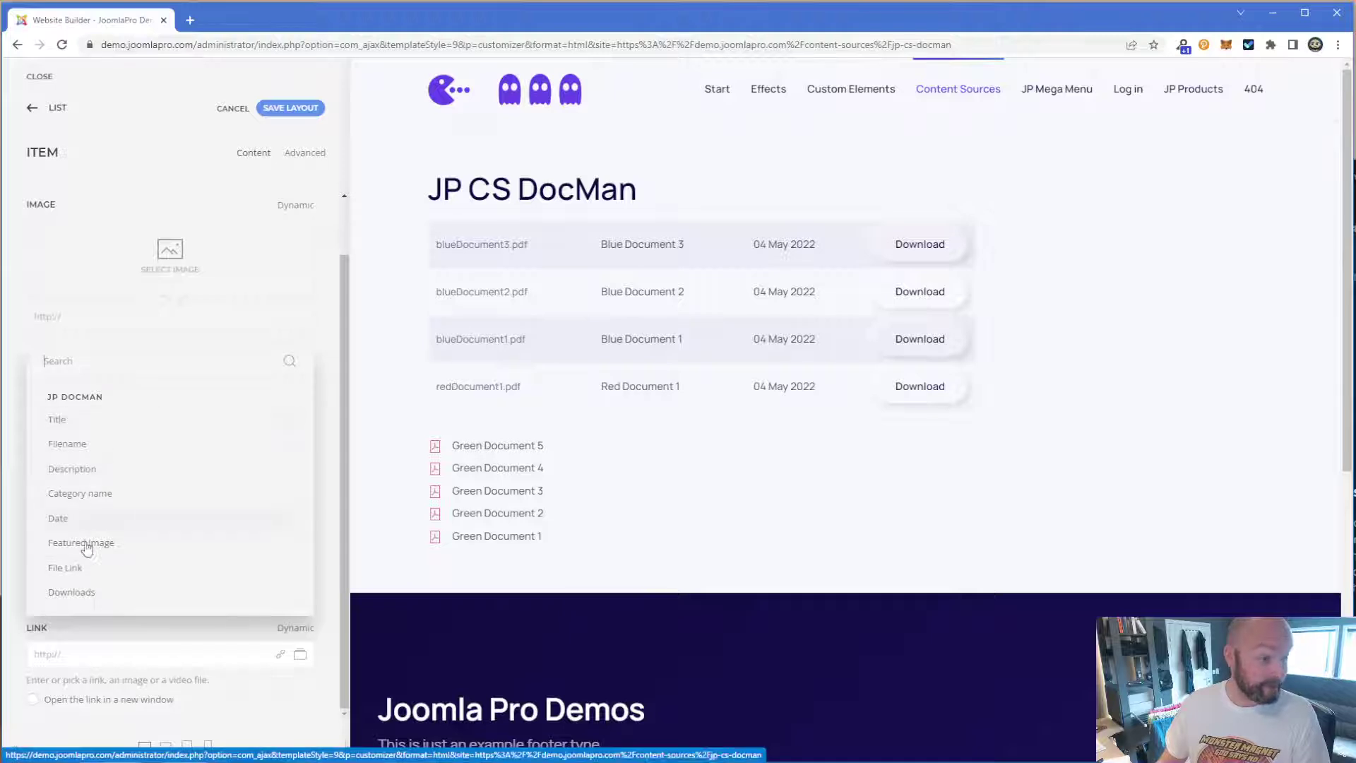
{"action": "left_click", "coordinate": [83, 568]}
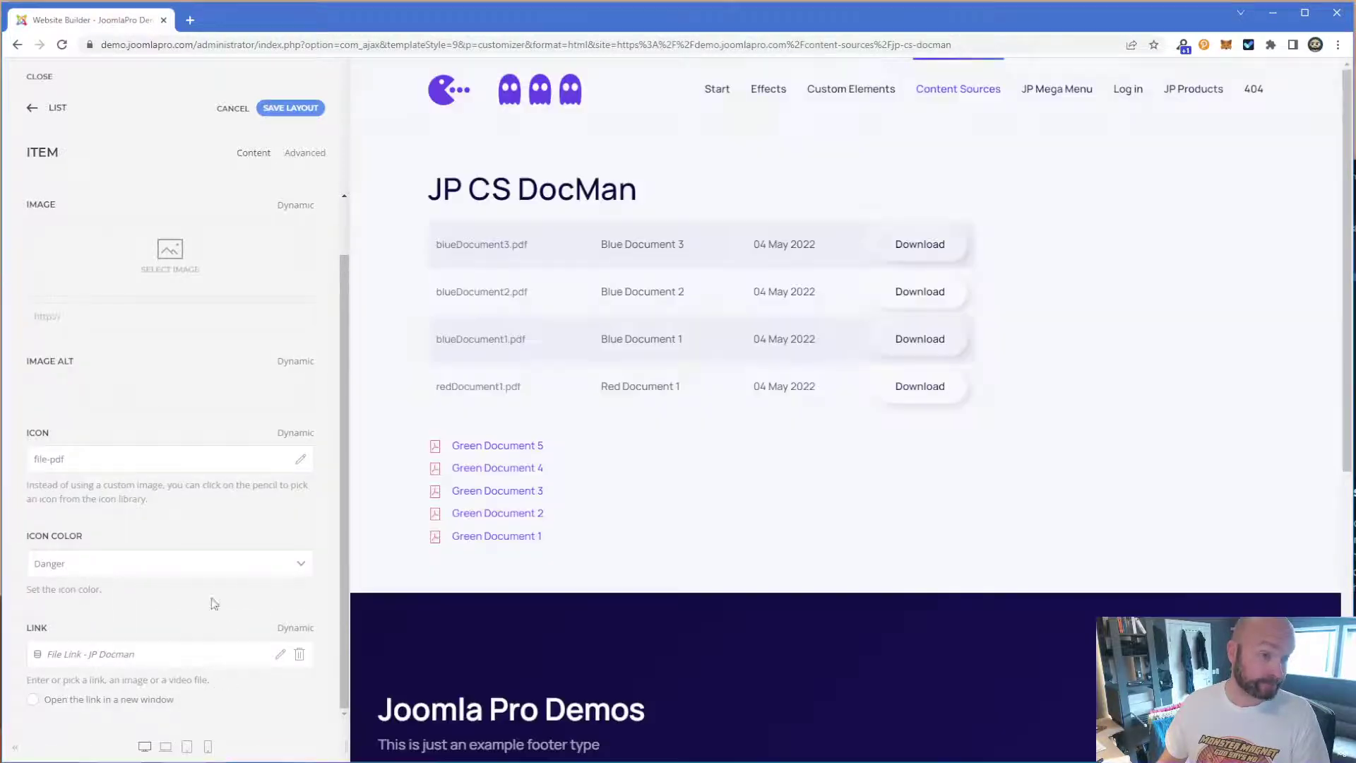
- Give the Green Category list the Divider style and a 32-pixel icon width
{"action": "left_click", "coordinate": [56, 106]}
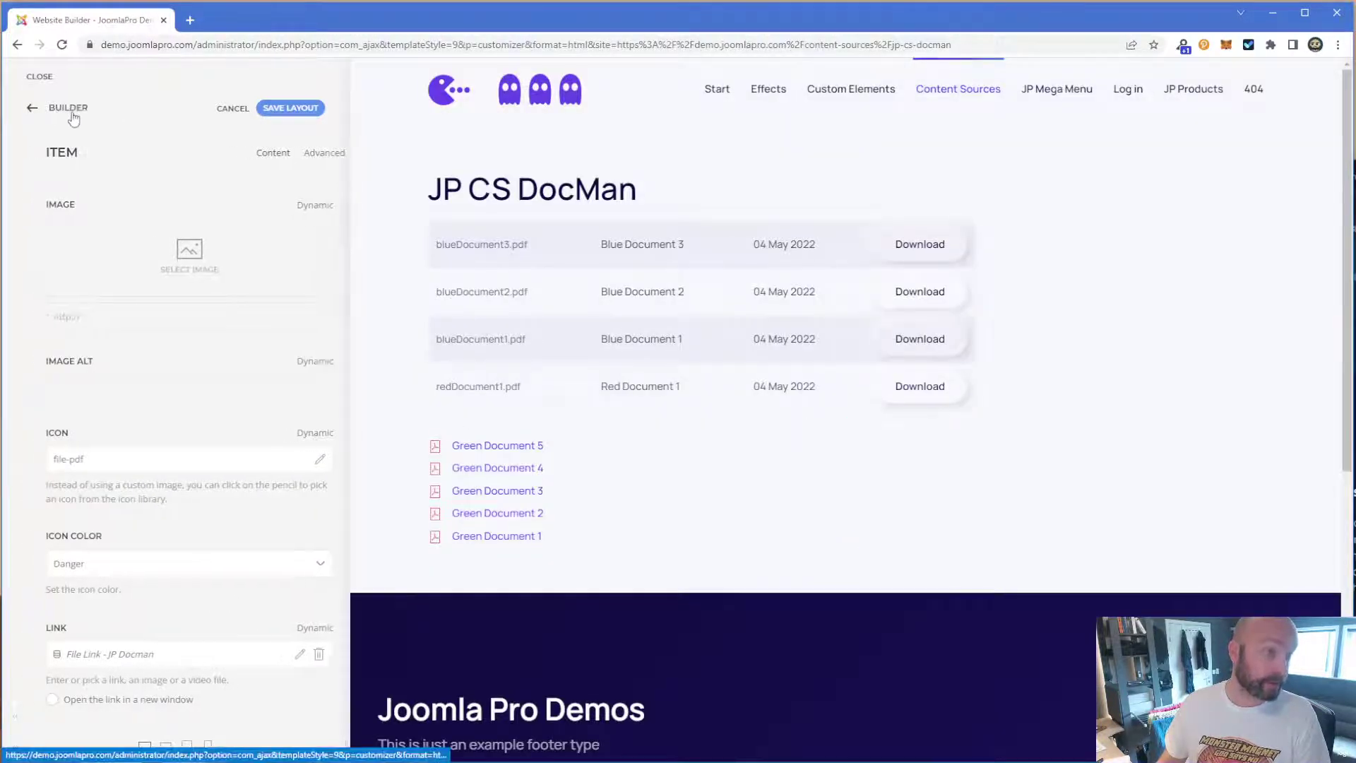
{"action": "left_click", "coordinate": [259, 154]}
{"action": "left_click", "coordinate": [217, 220]}
{"action": "left_click", "coordinate": [210, 309]}
{"action": "left_click", "coordinate": [213, 339]}
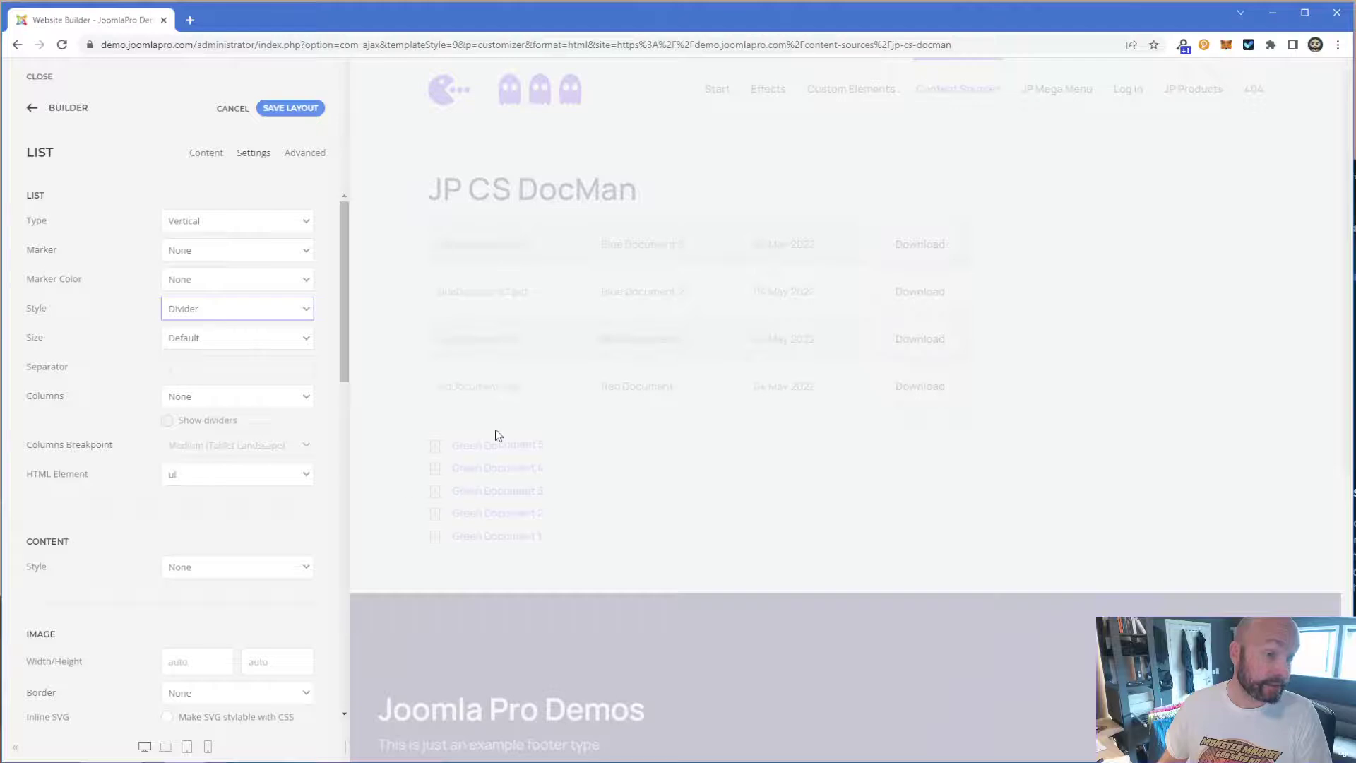
{"action": "scroll", "coordinate": [224, 434], "scroll_direction": "down", "scroll_amount": 2}
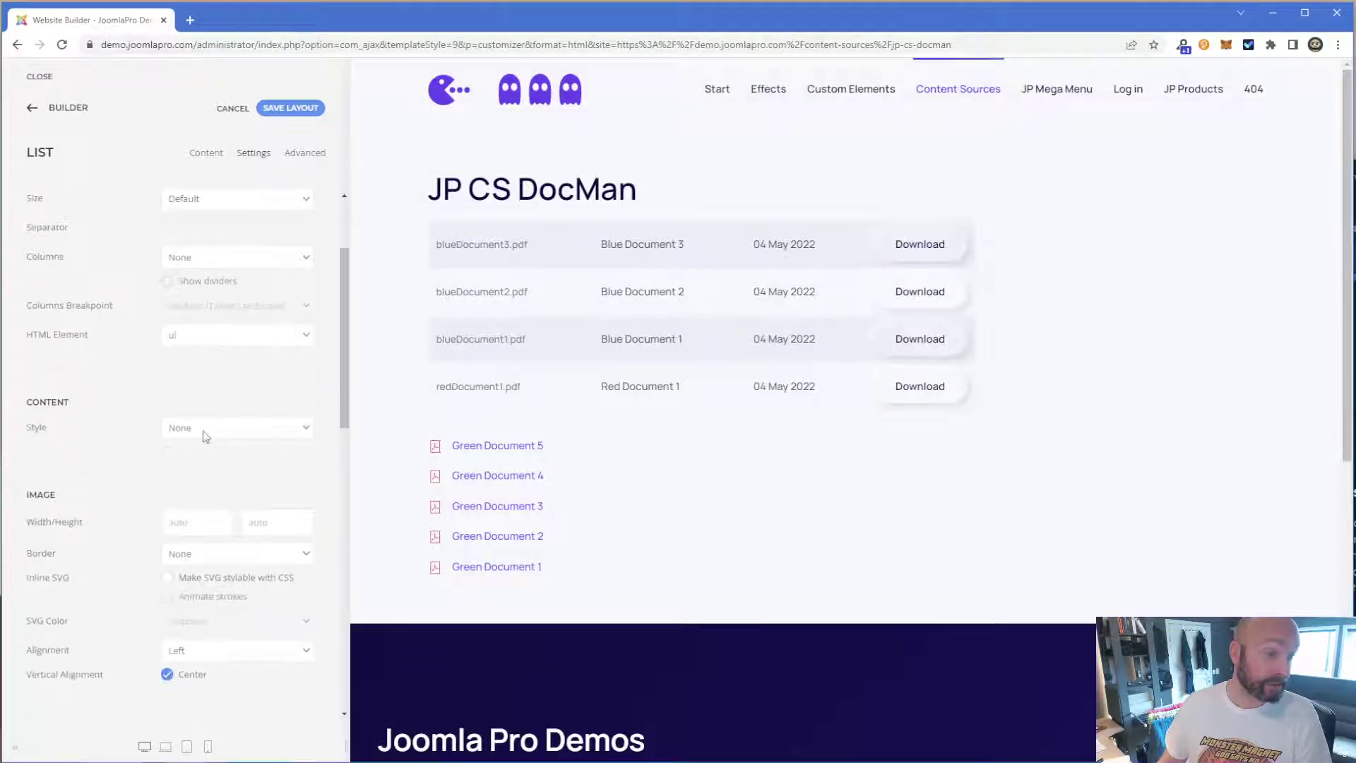
{"action": "scroll", "coordinate": [148, 434], "scroll_direction": "down", "scroll_amount": 1}
{"action": "scroll", "coordinate": [238, 455], "scroll_direction": "down", "scroll_amount": 4}
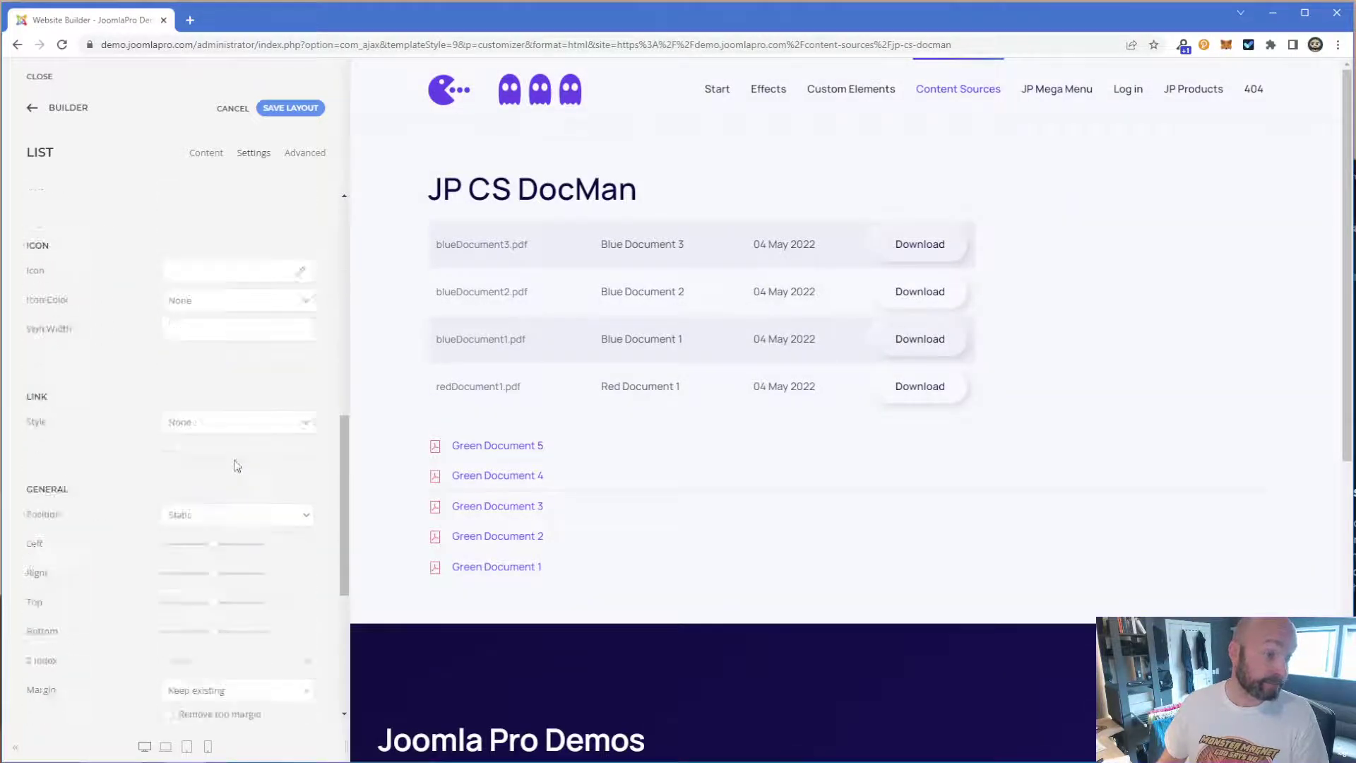
{"action": "scroll", "coordinate": [236, 476], "scroll_direction": "up", "scroll_amount": 1}
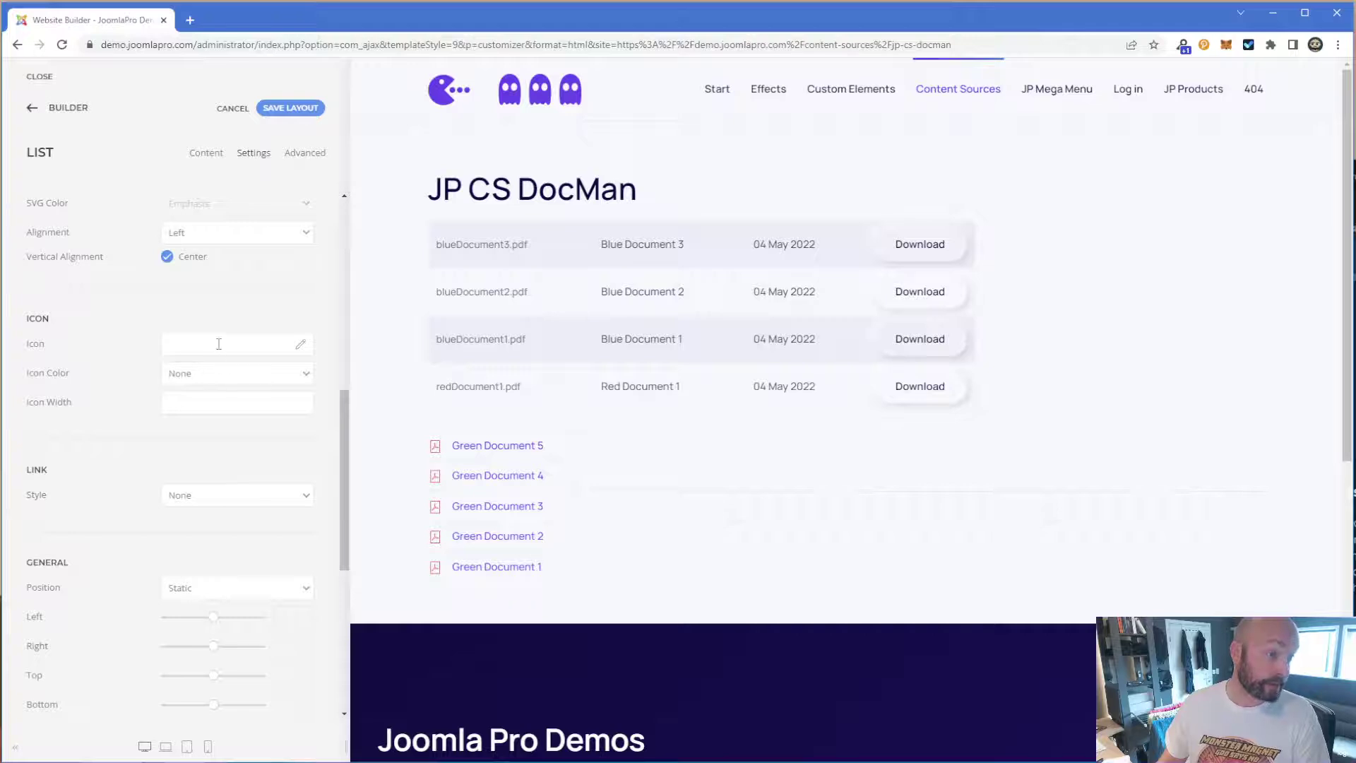
{"action": "left_click", "coordinate": [199, 400]}
{"action": "type", "text": "32"}
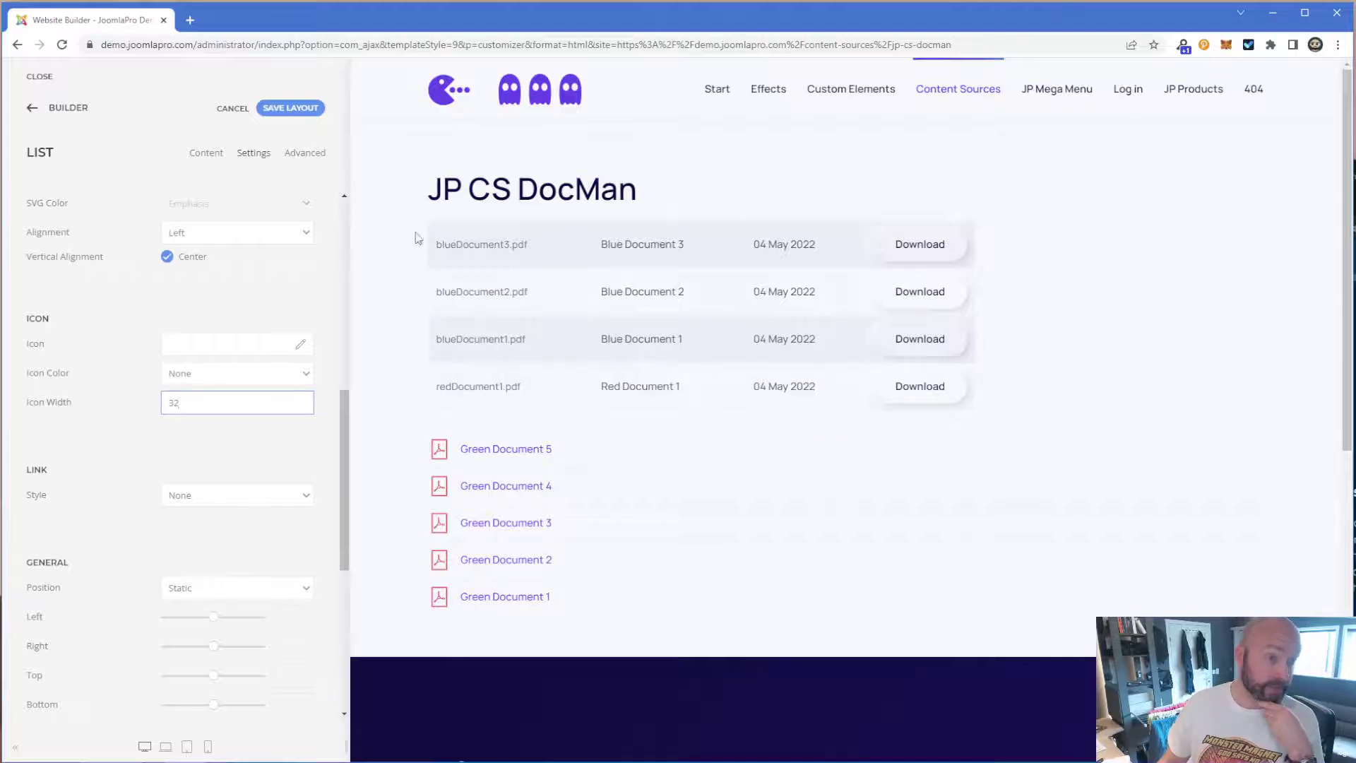
{"action": "left_click", "coordinate": [92, 111]}
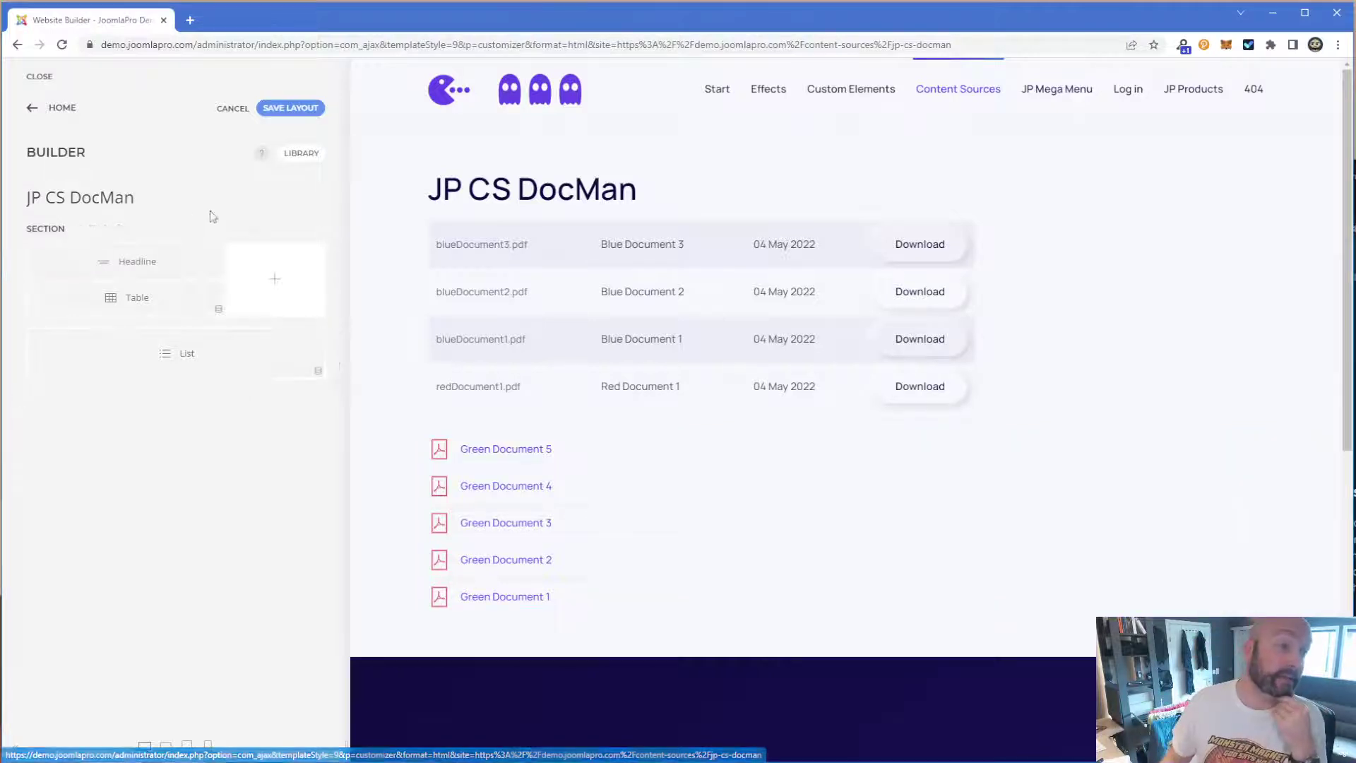
{"action": "mouse_move", "coordinate": [697, 521]}
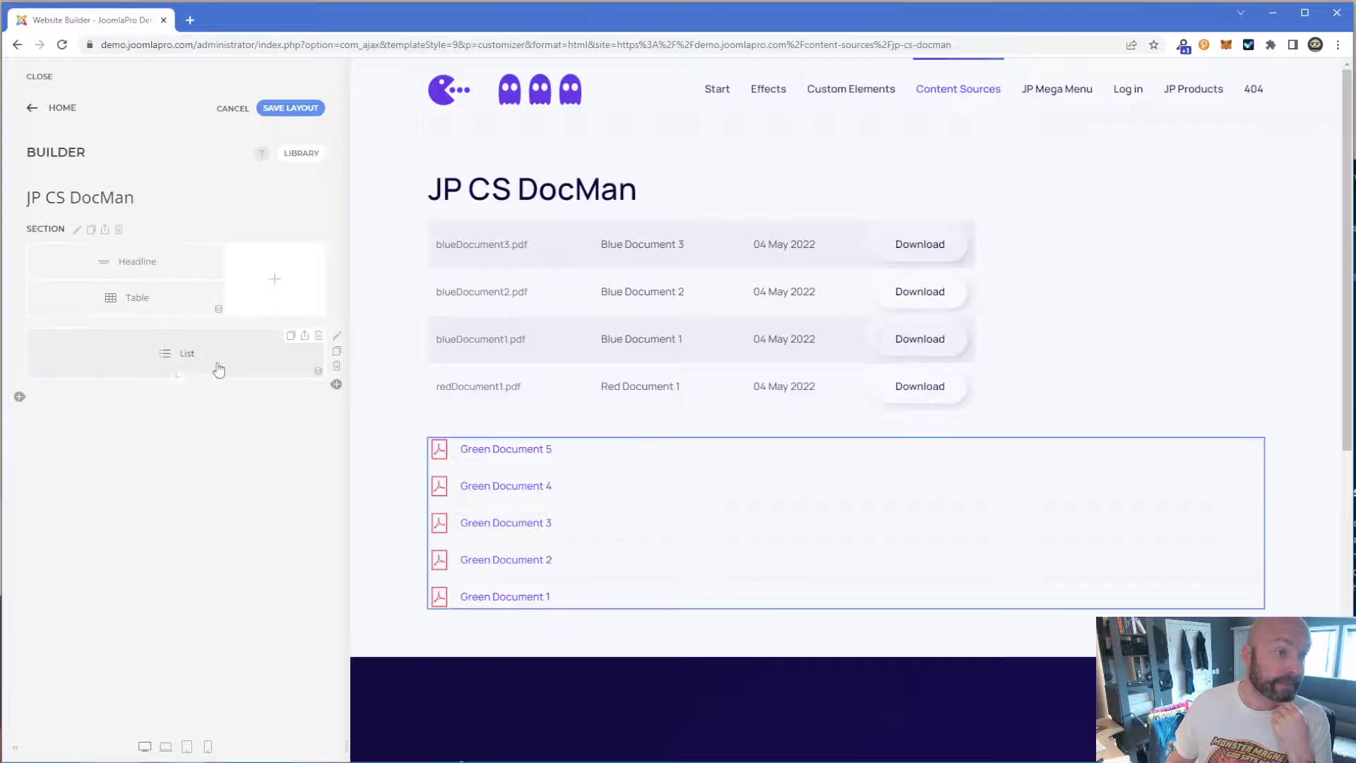
- Add a row below the list and browse the element picker twice, adding nothing
{"action": "left_click", "coordinate": [335, 383]}
{"action": "left_click", "coordinate": [201, 430]}
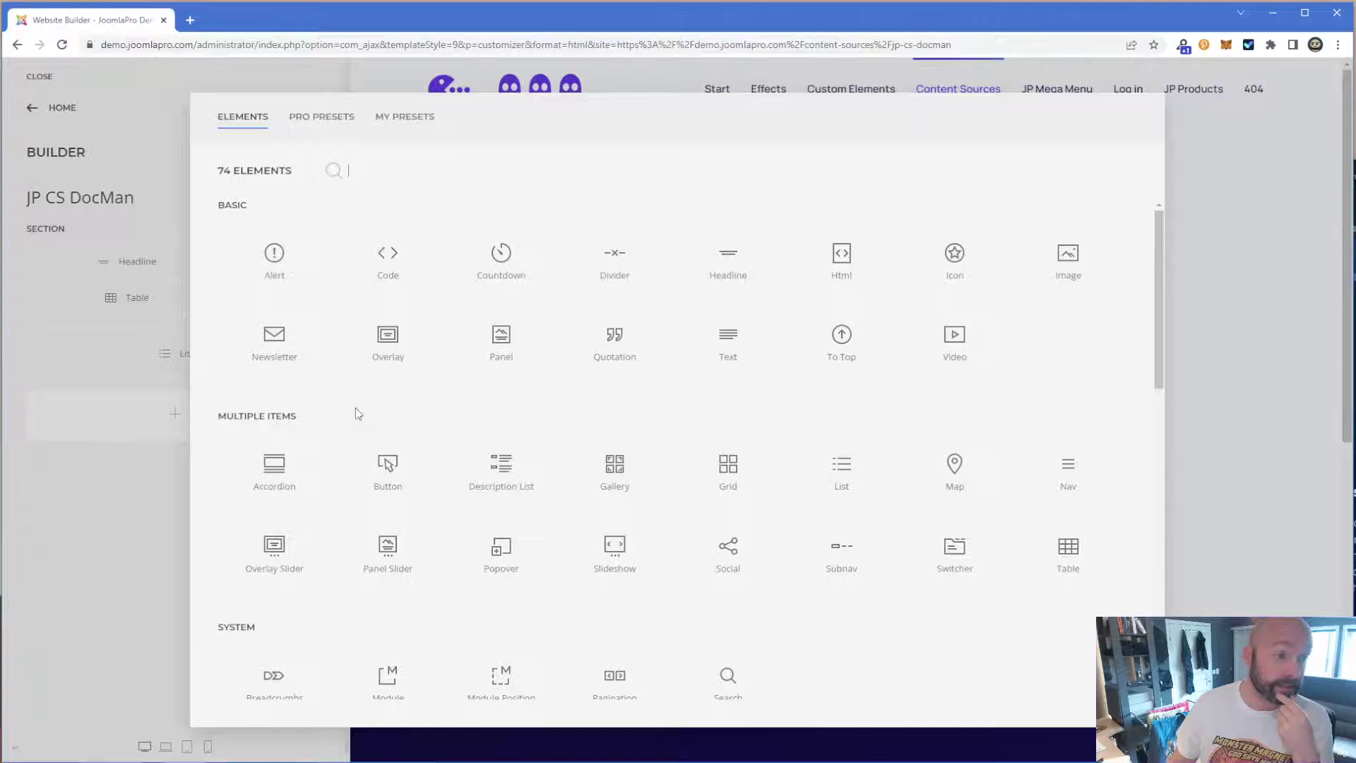
{"action": "left_click", "coordinate": [142, 305]}
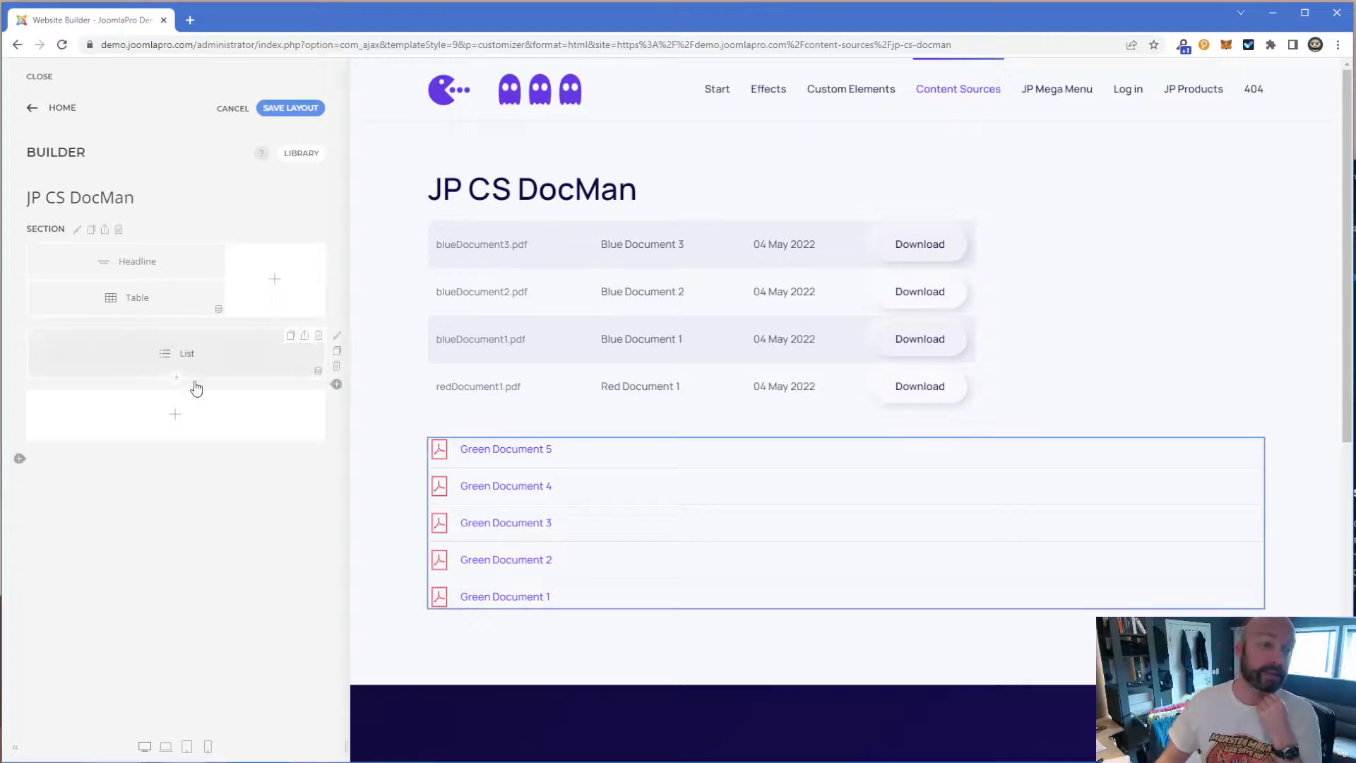
{"action": "left_click", "coordinate": [219, 413]}
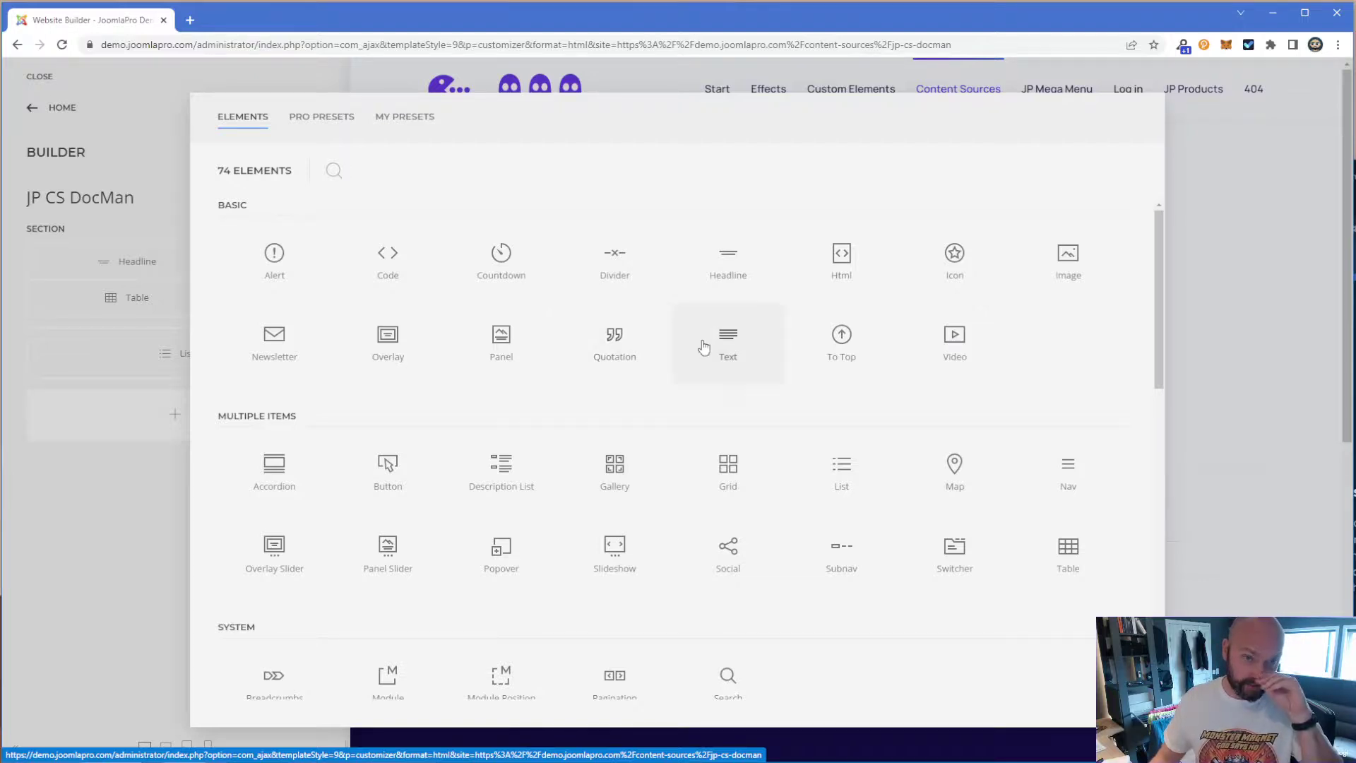
{"action": "left_click", "coordinate": [164, 190]}
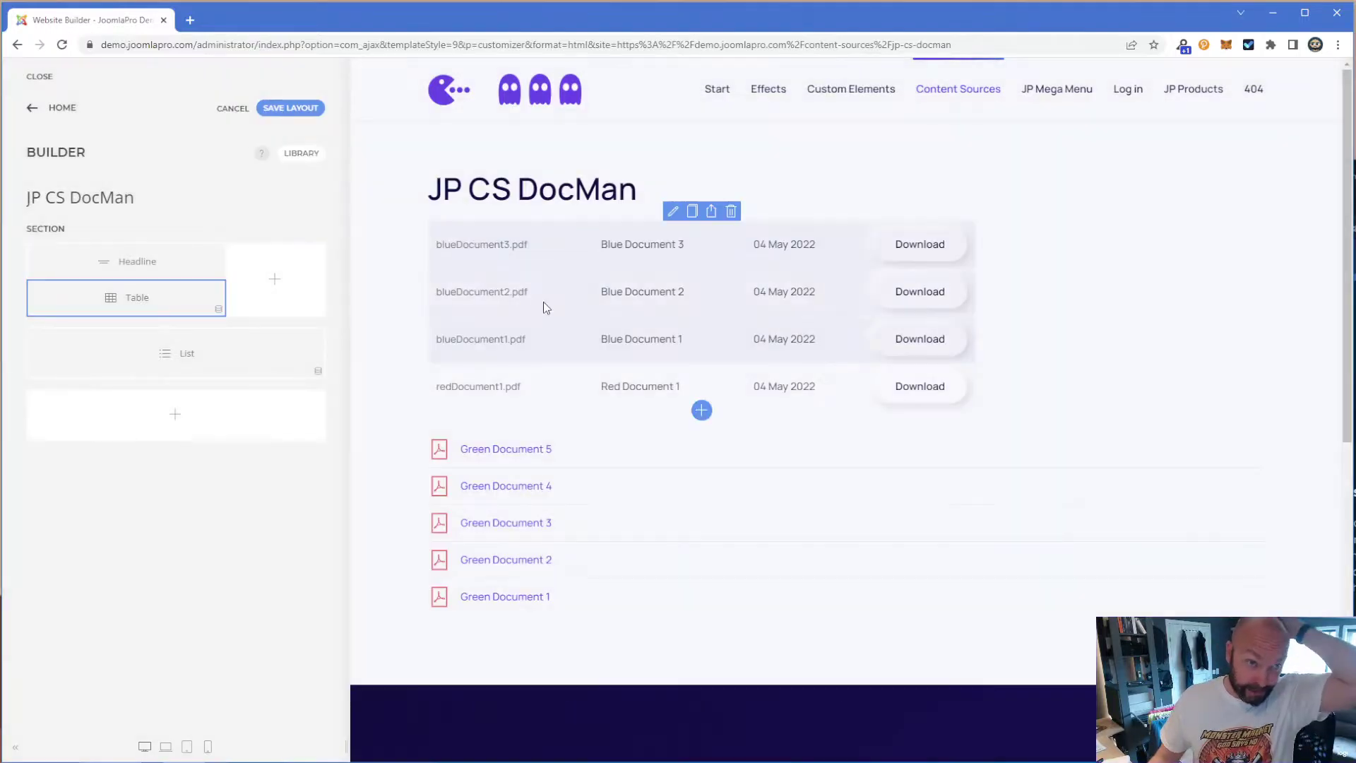